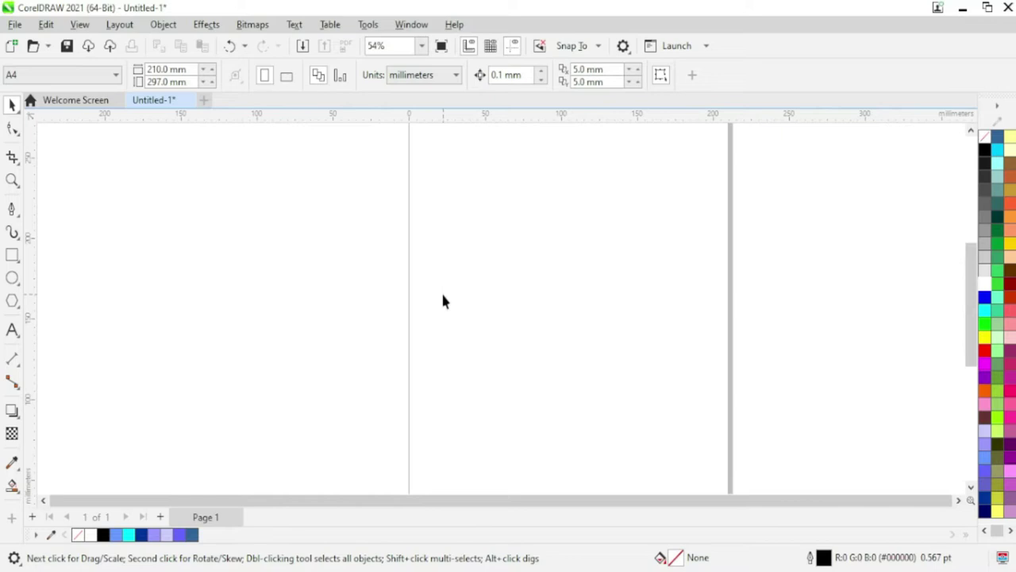
- Draw a rectangle about 116 mm wide and 149 mm high on the page and convert it to curves
left_click(12, 256)
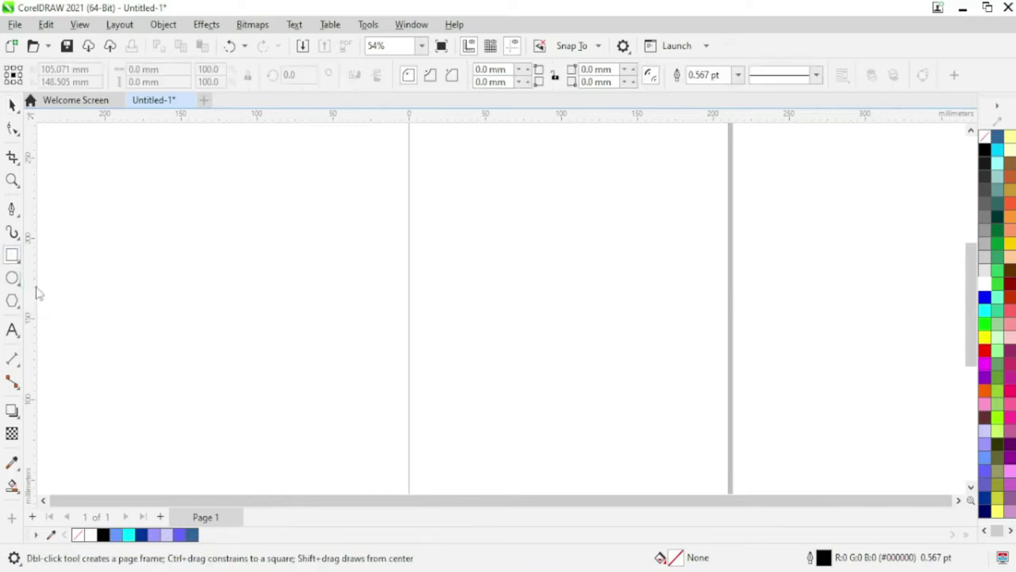
left_click_drag(448, 192, 626, 434)
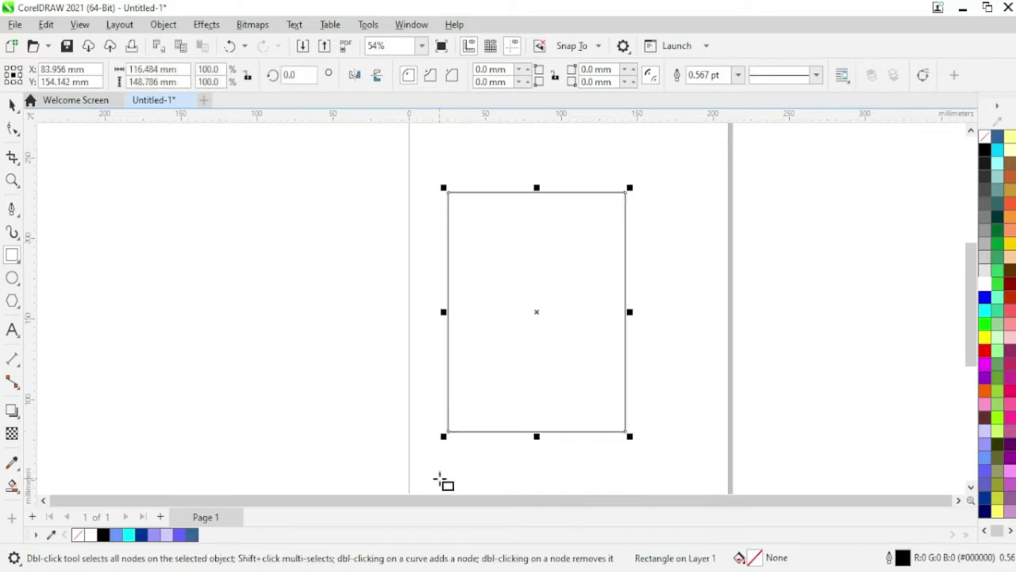
key("ctrl+q")
key("F10")
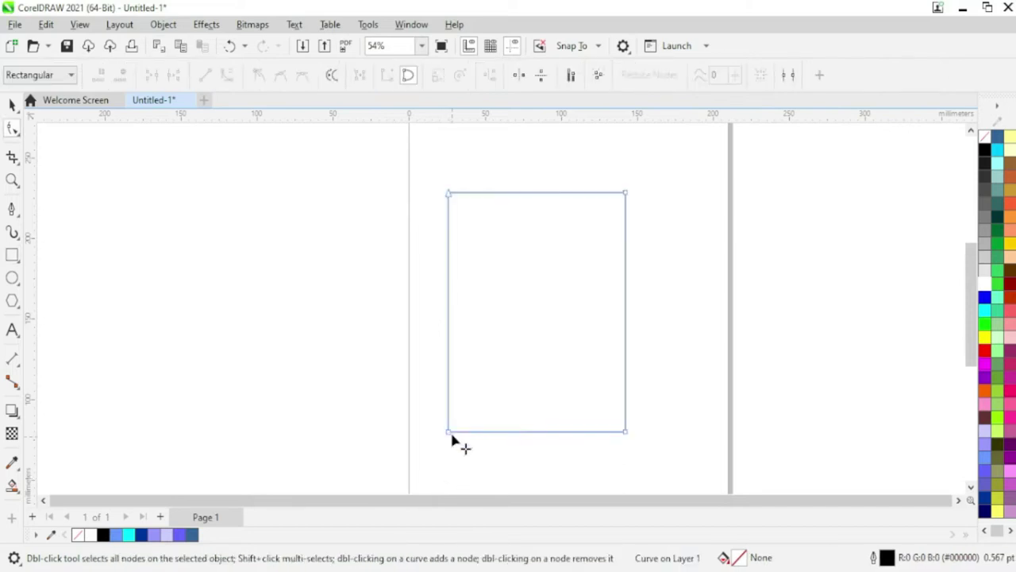
- Break the rectangle's curve at its lower-left node and delete the bottom edge, leaving an open doorway outline
left_click_drag(436, 430, 461, 448)
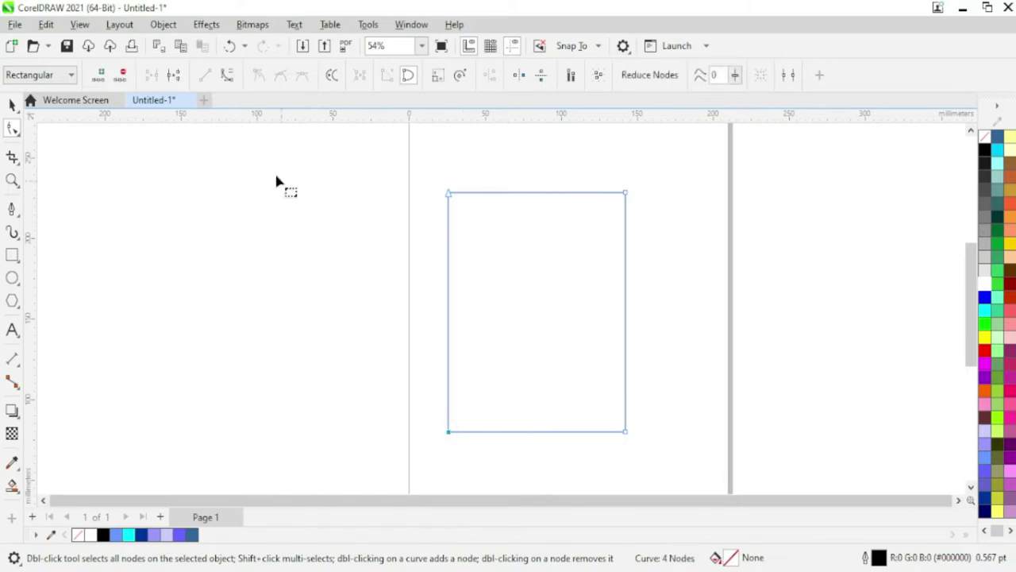
left_click(176, 77)
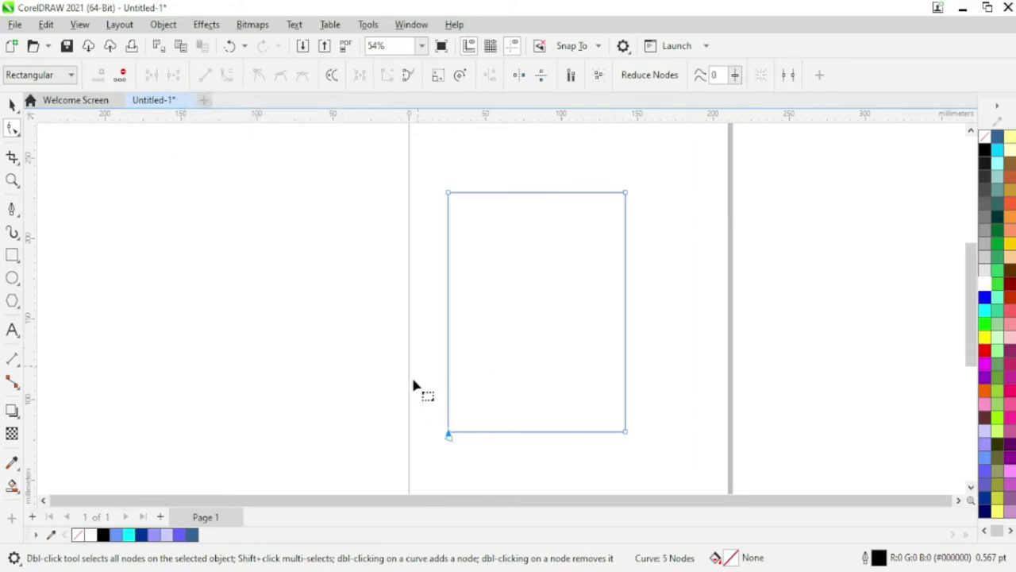
scroll(442, 439, "up", 4)
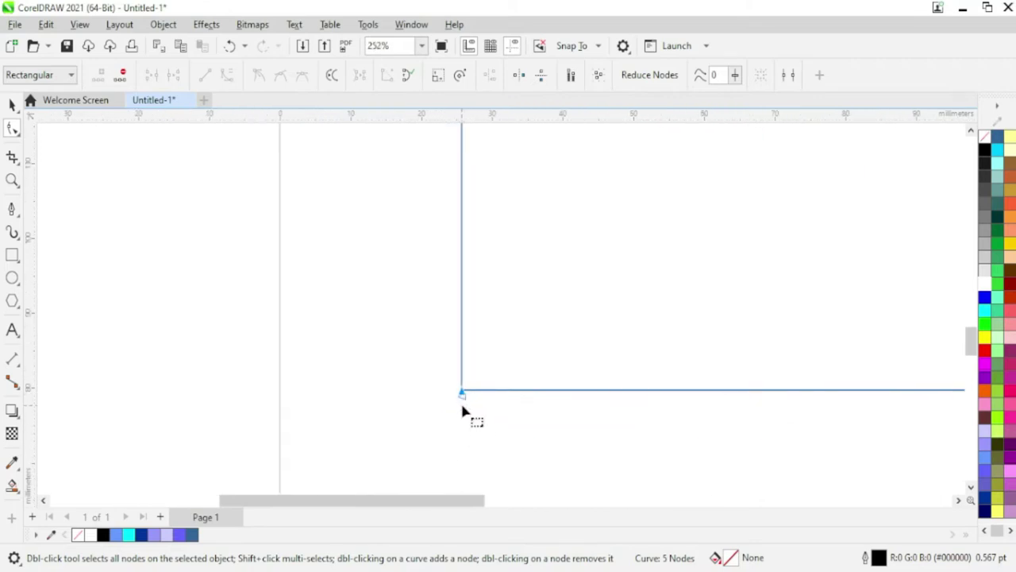
double_click(465, 403)
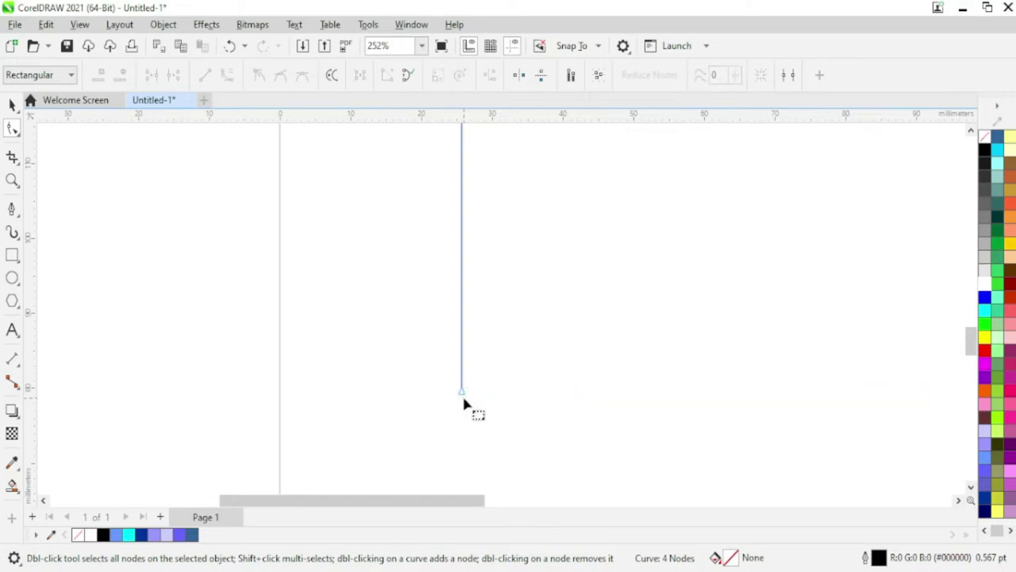
scroll(520, 423, "down", 5)
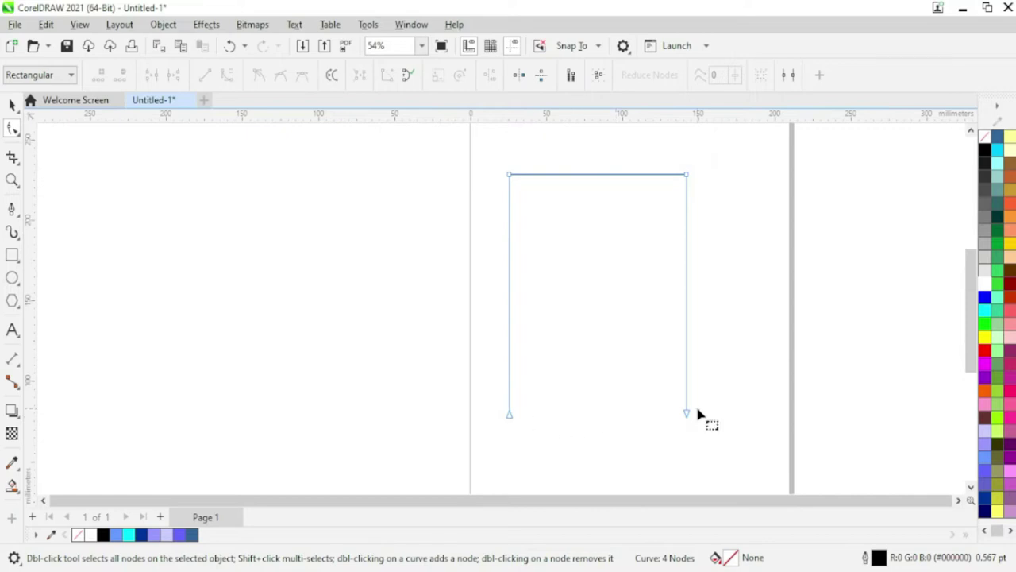
- Create a centred inner copy of the doorway outline about 83 mm wide and extend its legs down to the outer outline's ends
left_click(11, 104)
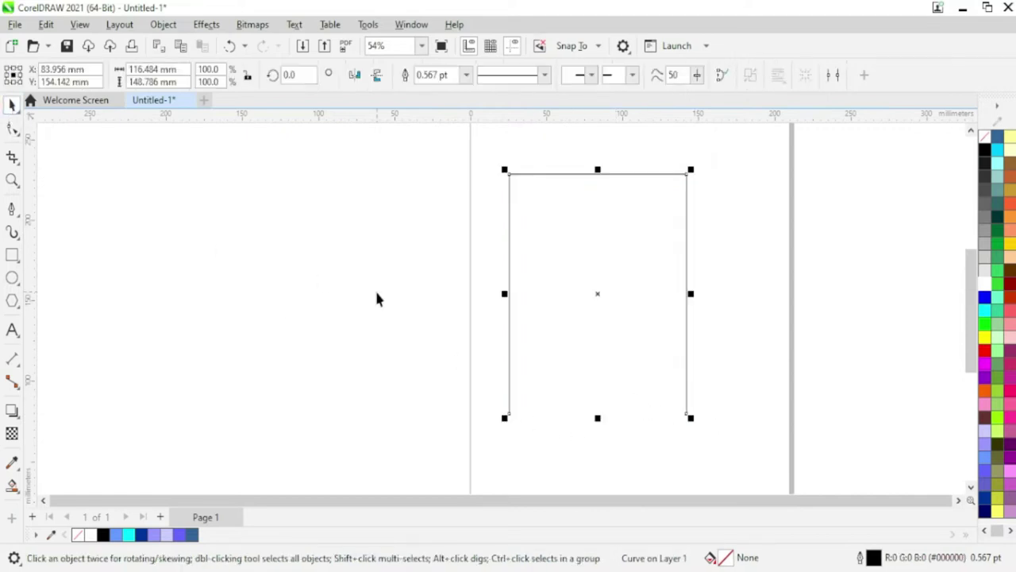
left_click_drag(691, 179, 677, 208)
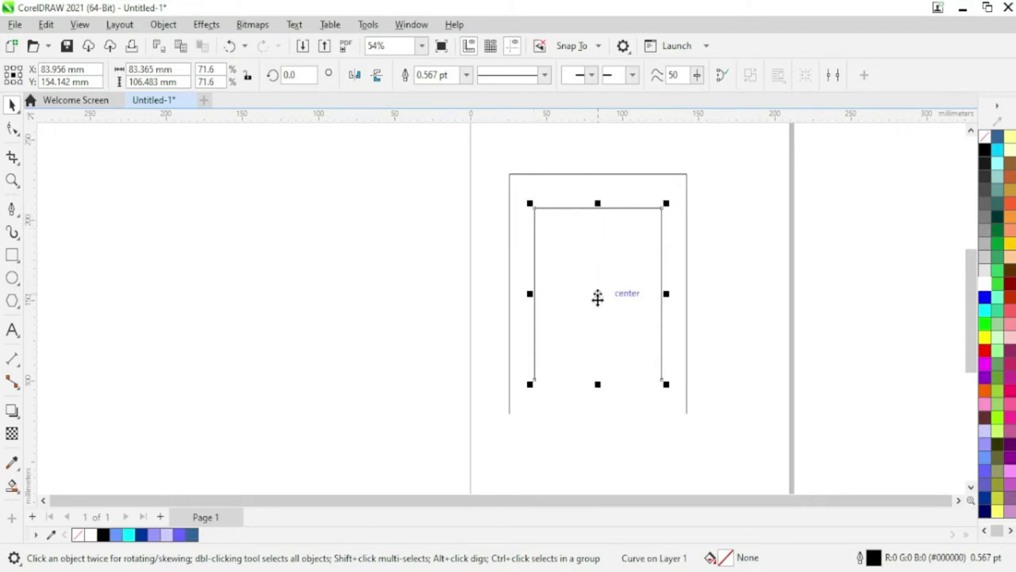
left_click_drag(598, 385, 601, 427)
- Blend the outer and inner doorway outlines together using 10 steps
mouse_move(453, 147)
left_mouse_down()
mouse_move(673, 286)
mouse_move(739, 437)
left_mouse_up()
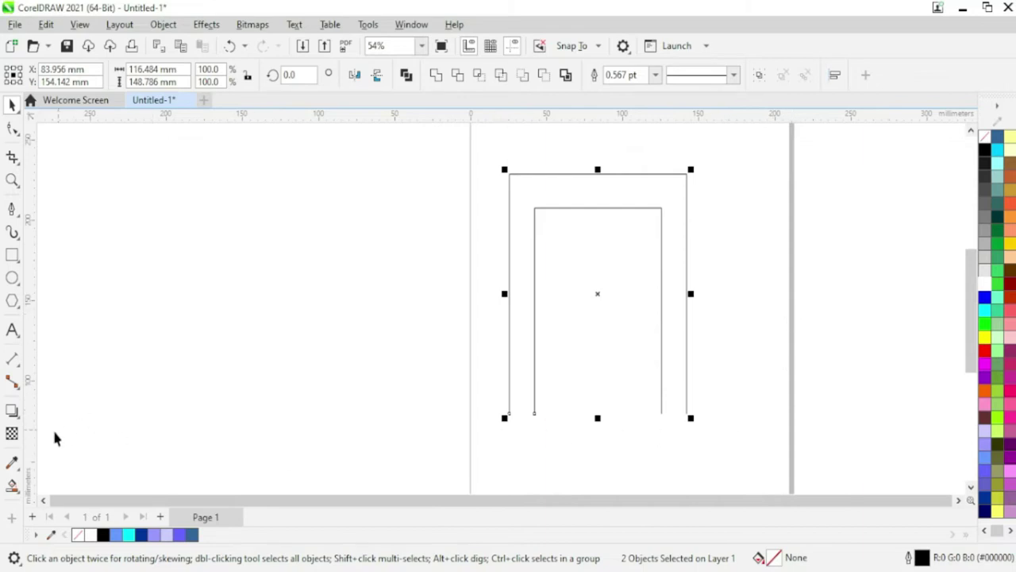
left_click(12, 411)
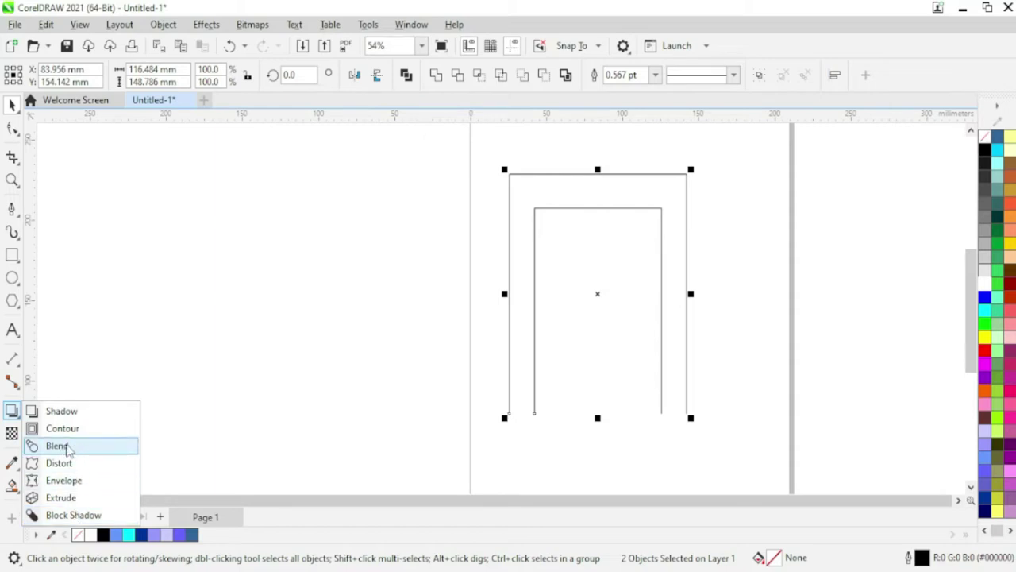
left_click(57, 445)
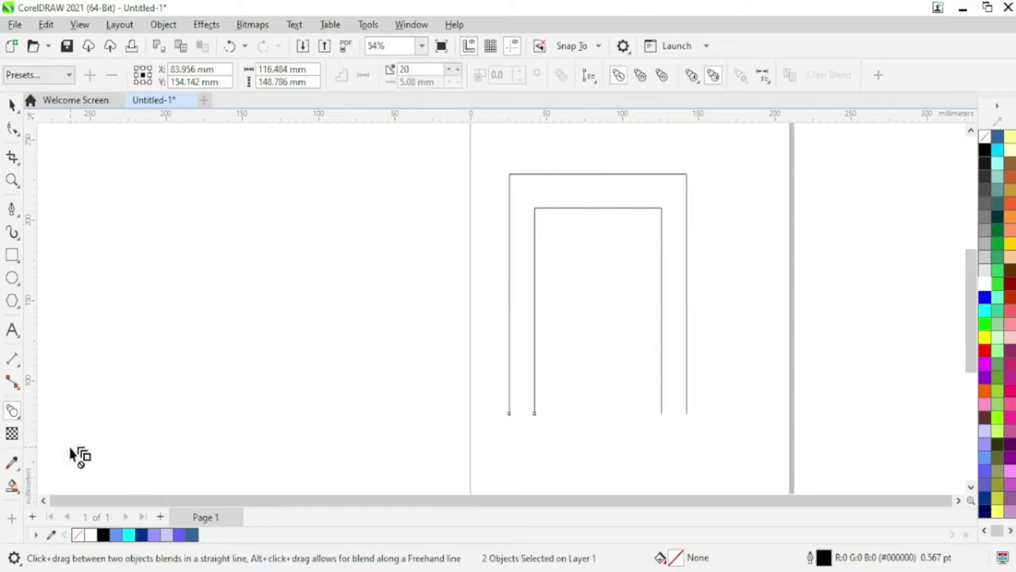
left_click_drag(502, 316, 558, 306)
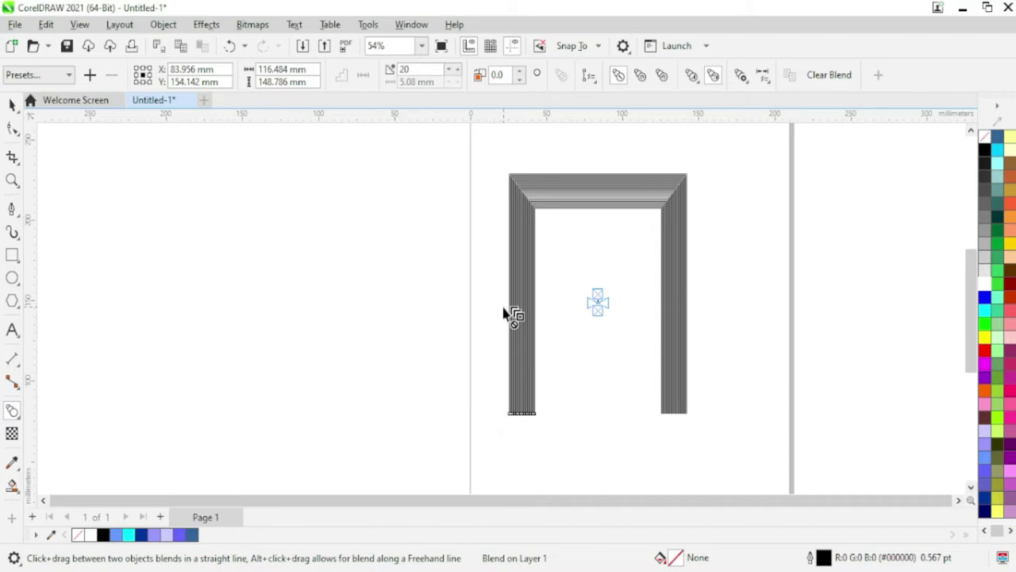
left_click_drag(424, 69, 399, 70)
type("10")
key("Return")
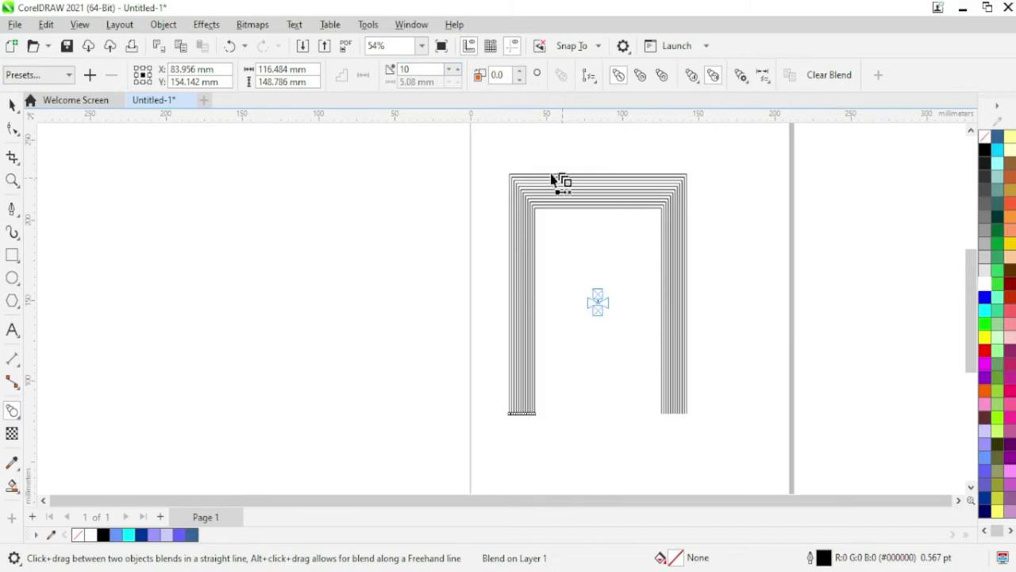
left_click(13, 105)
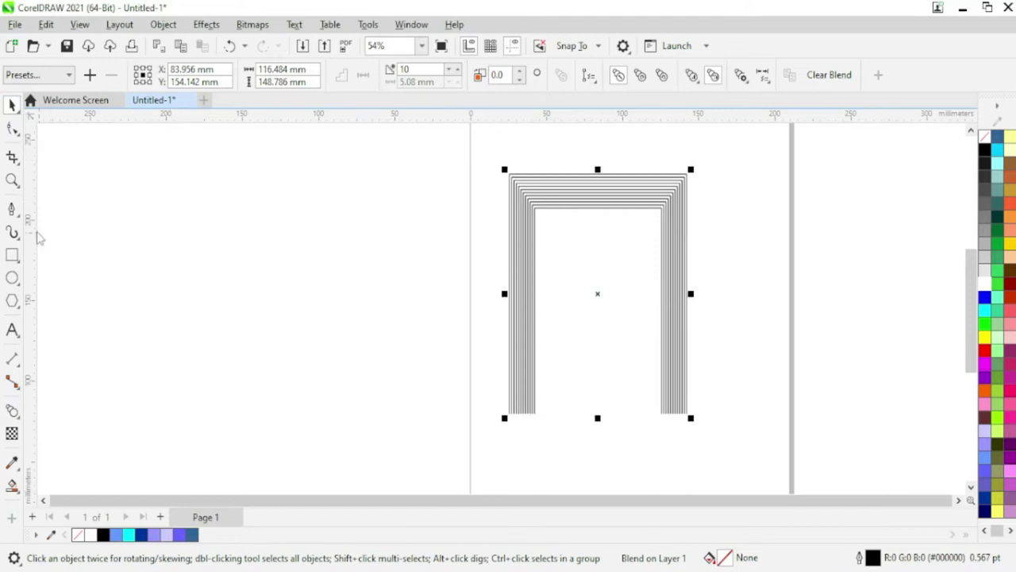
- Draw a slanted straight line beside the page, about 31 mm wide and 57 mm tall, with the Pen tool
left_click(12, 209)
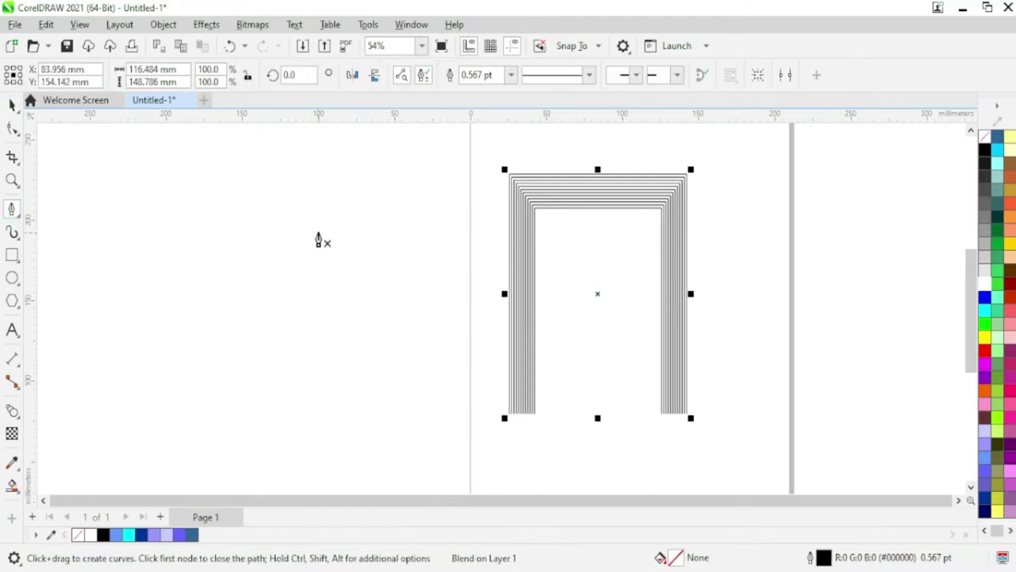
left_click(323, 220)
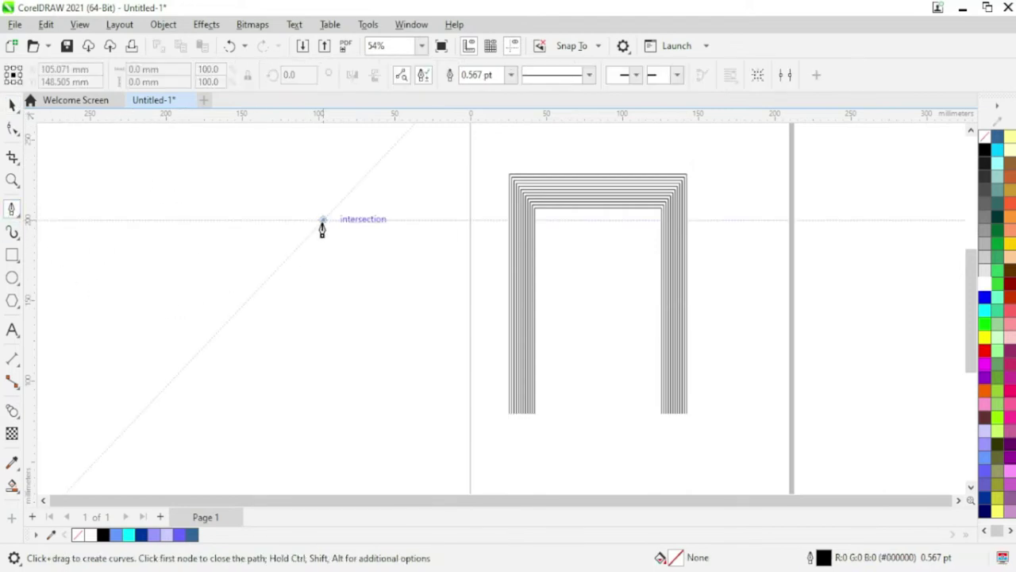
double_click(276, 318)
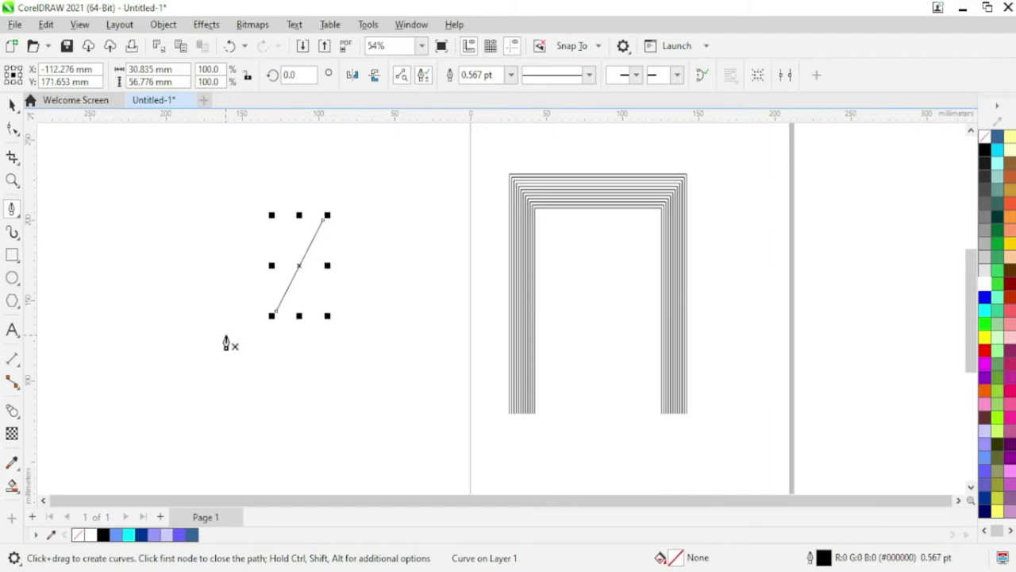
- Convert the slanted line to a curve and bend it outward into an S-shaped half-dome profile
key("F10")
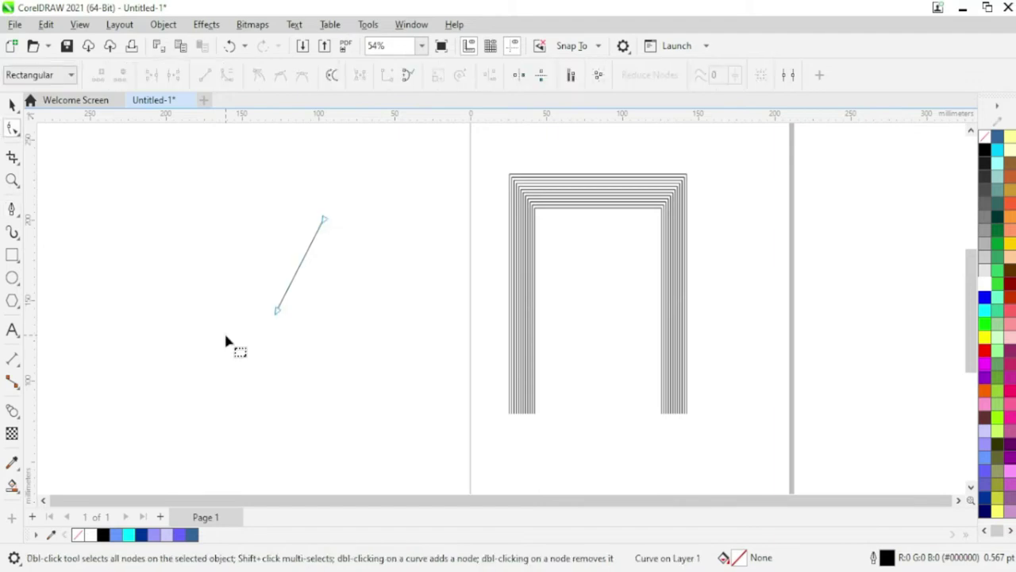
left_click(301, 265)
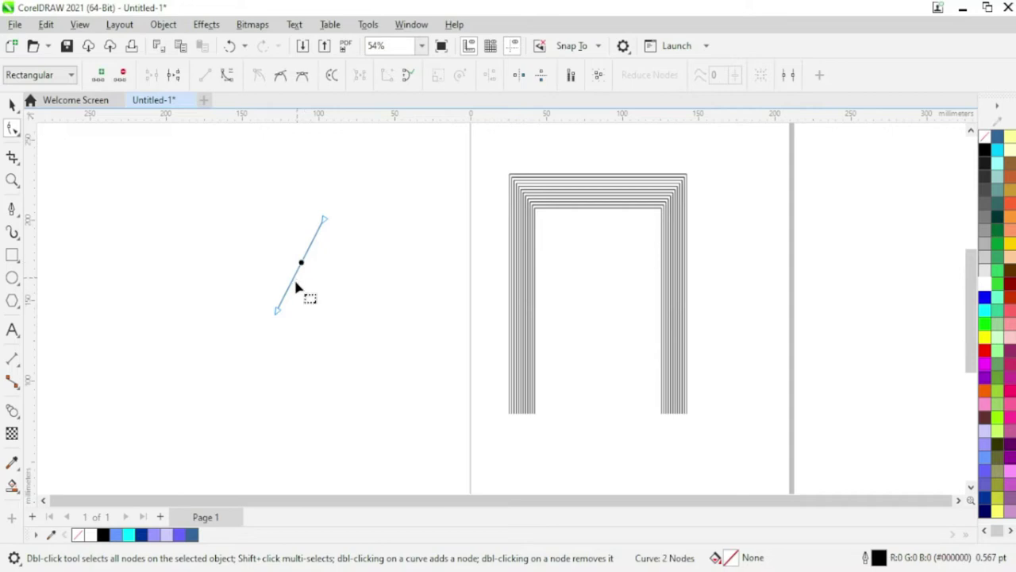
left_click(227, 78)
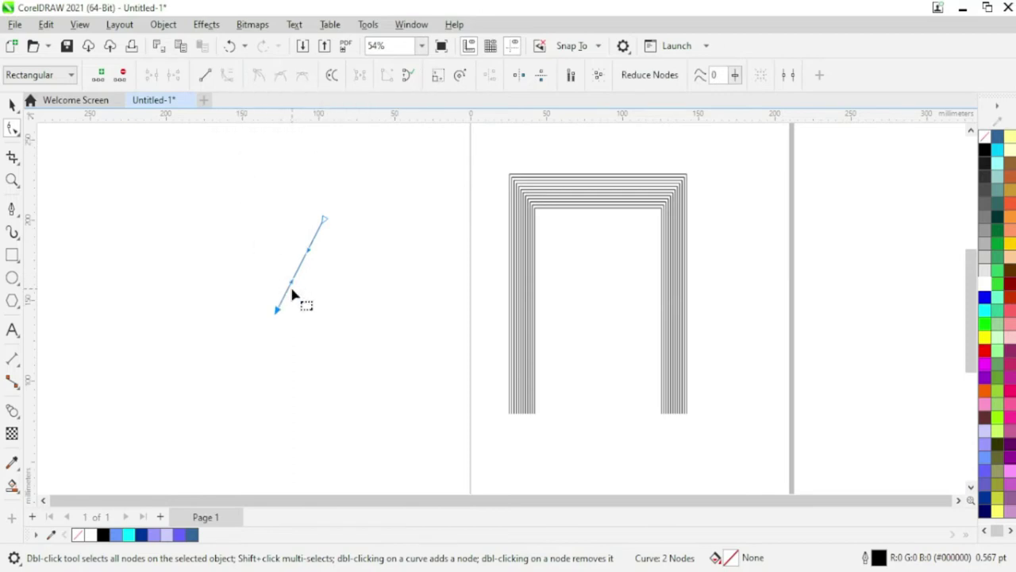
scroll(292, 289, "up", 3)
left_click_drag(293, 283, 227, 236)
left_click(12, 105)
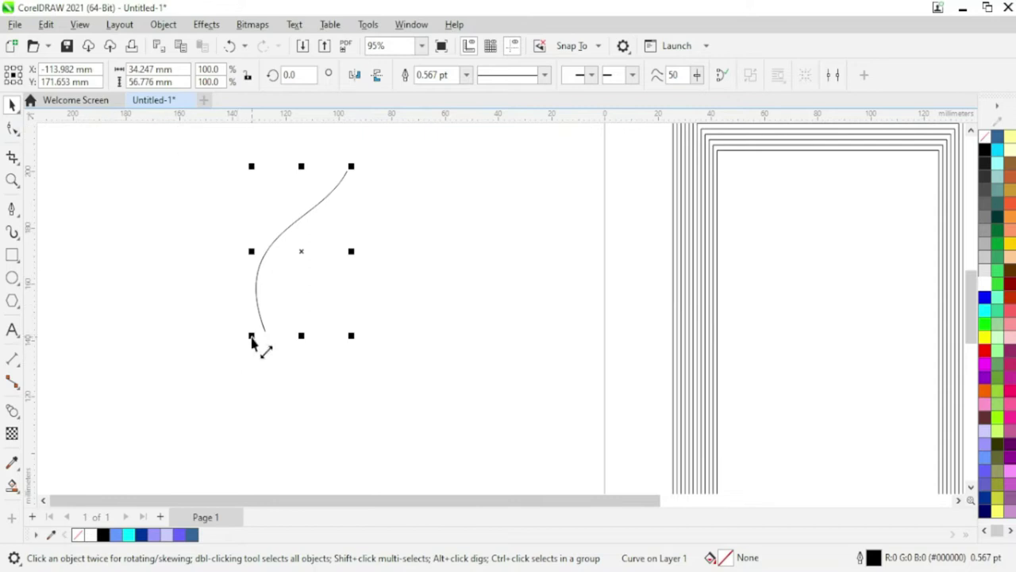
- Mirror a copy of the half-dome curve so both meet at the tip, and blend the two curves with 20 steps
left_click_drag(252, 338, 433, 314)
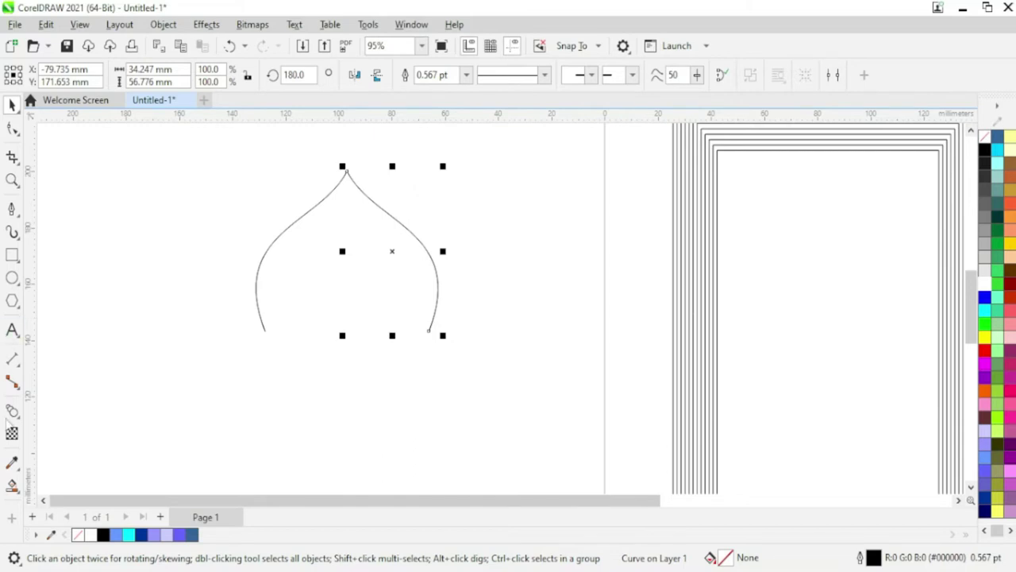
left_click(12, 411)
left_click_drag(300, 251, 393, 256)
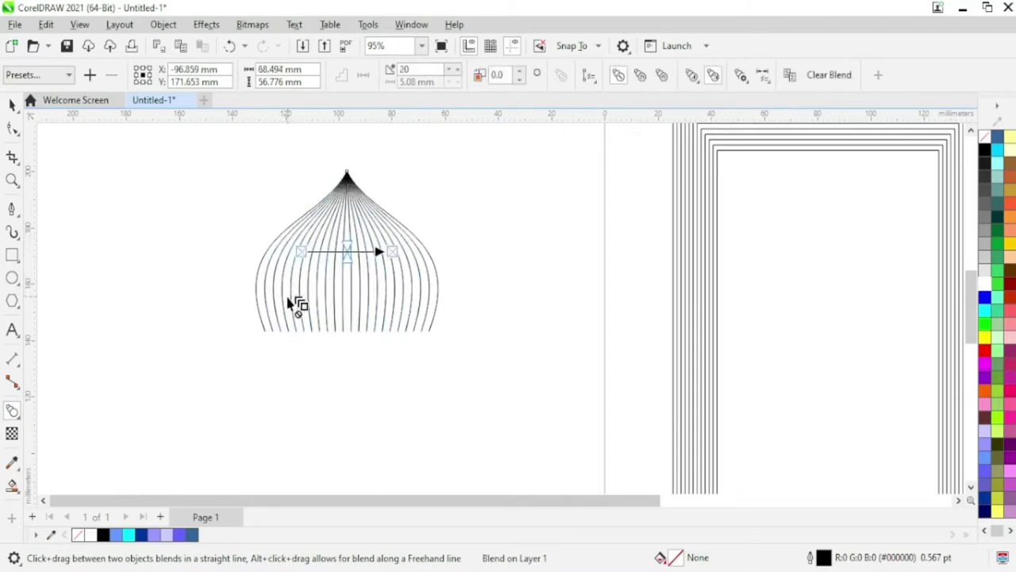
- Draw a thin base rectangle about 61 mm wide and 3.6 mm high directly under the dome
left_click(11, 255)
left_click_drag(265, 332, 429, 341)
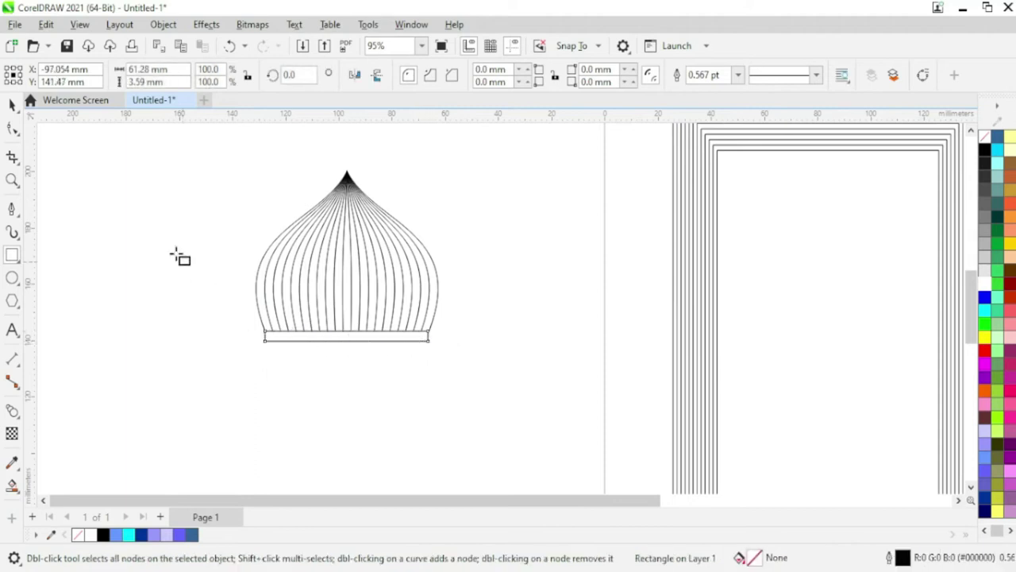
left_click(10, 105)
- Place a copy of the base bar just below the first, leaving a small gap, and align the two bars
left_click_drag(344, 342, 346, 357)
key("ctrl+z")
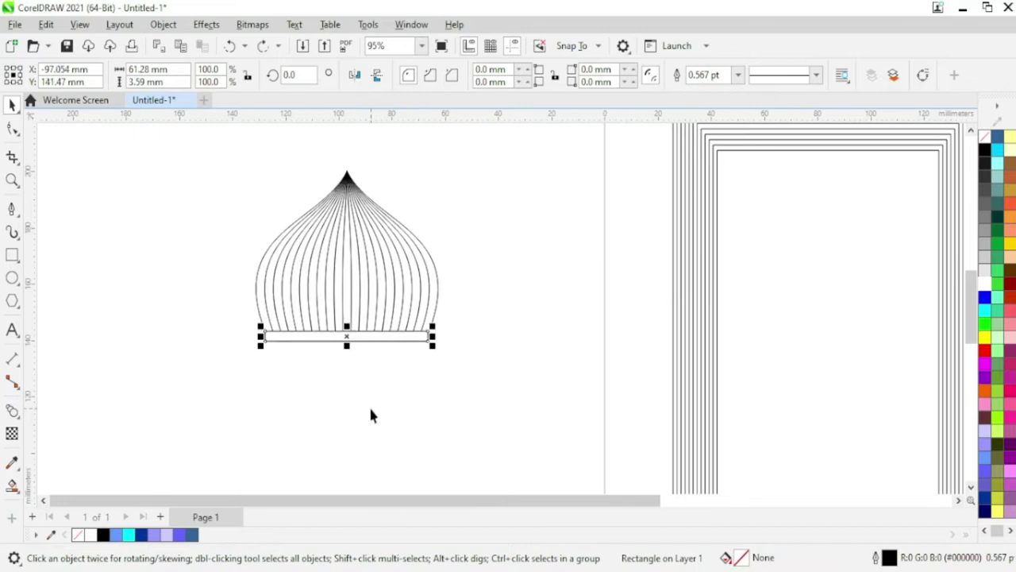
scroll(328, 349, "up", 2)
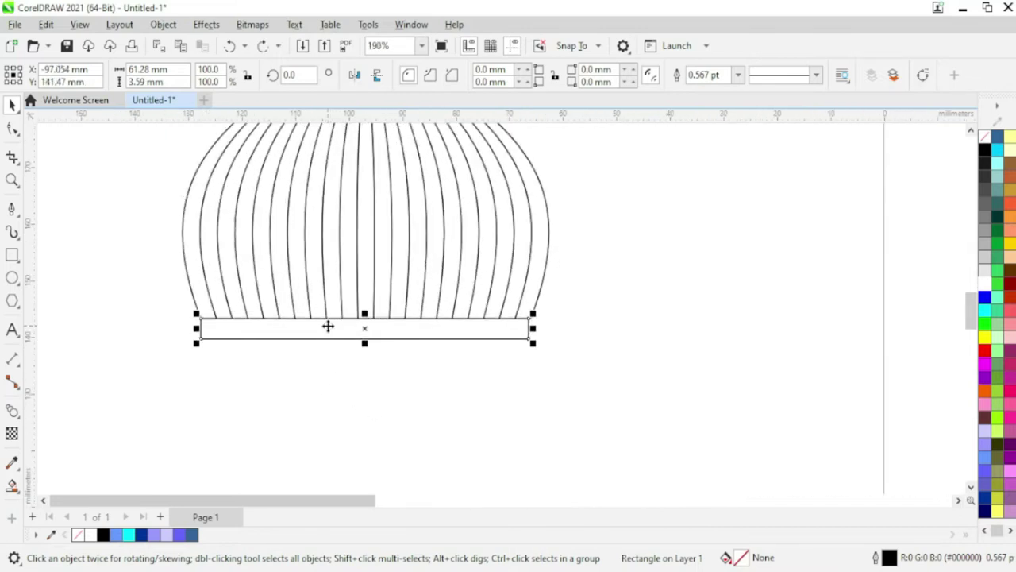
left_click_drag(328, 327, 326, 354)
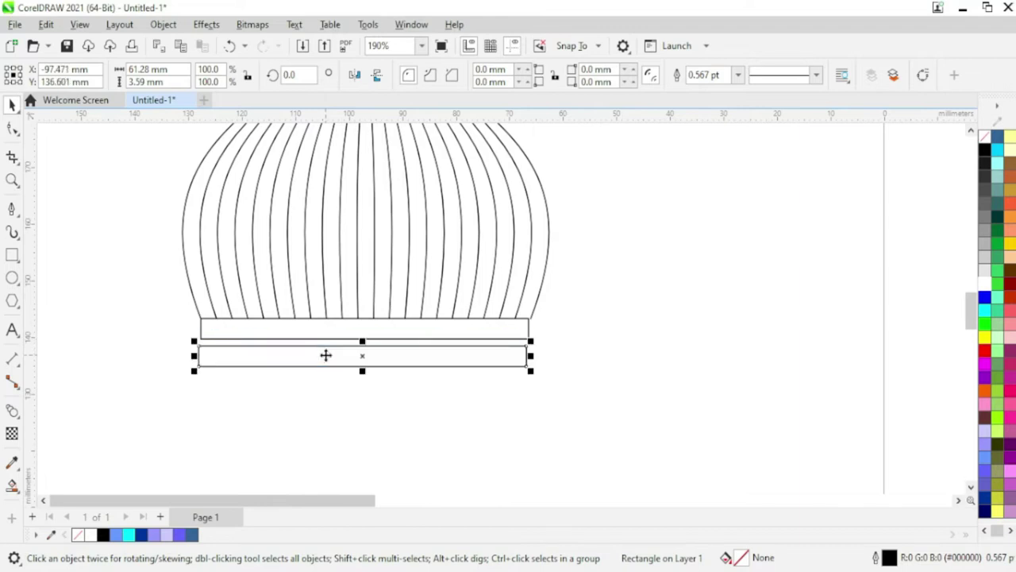
left_click_drag(560, 437, 154, 297)
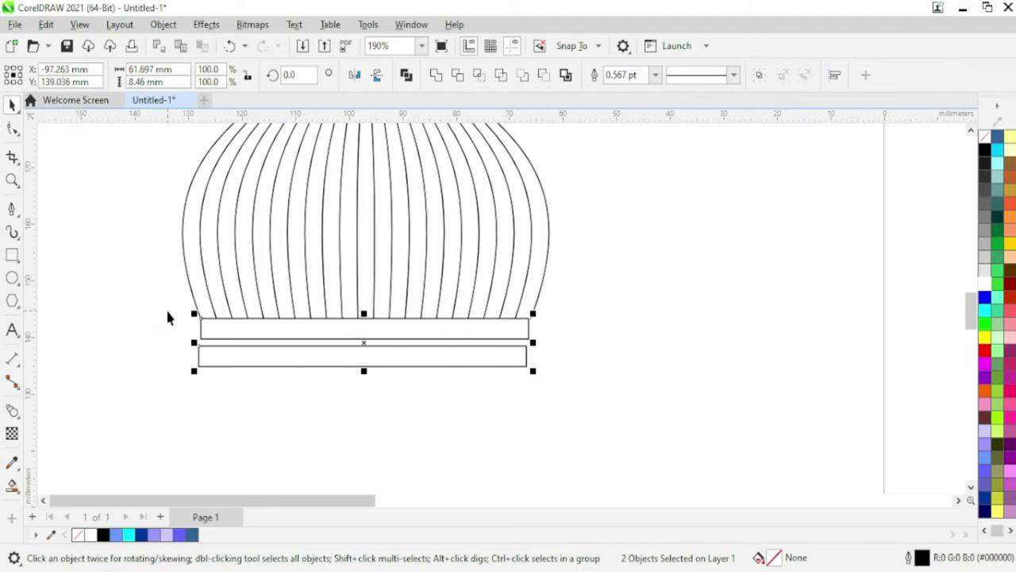
left_click(220, 421)
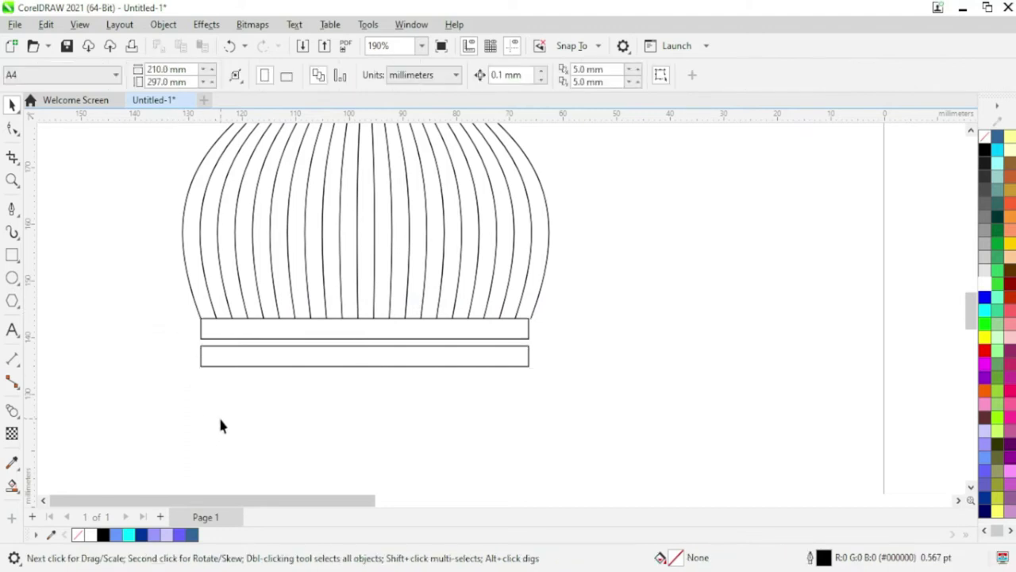
- Group the dome with its two base bars and move the group above the doorway frame
scroll(258, 404, "down", 5)
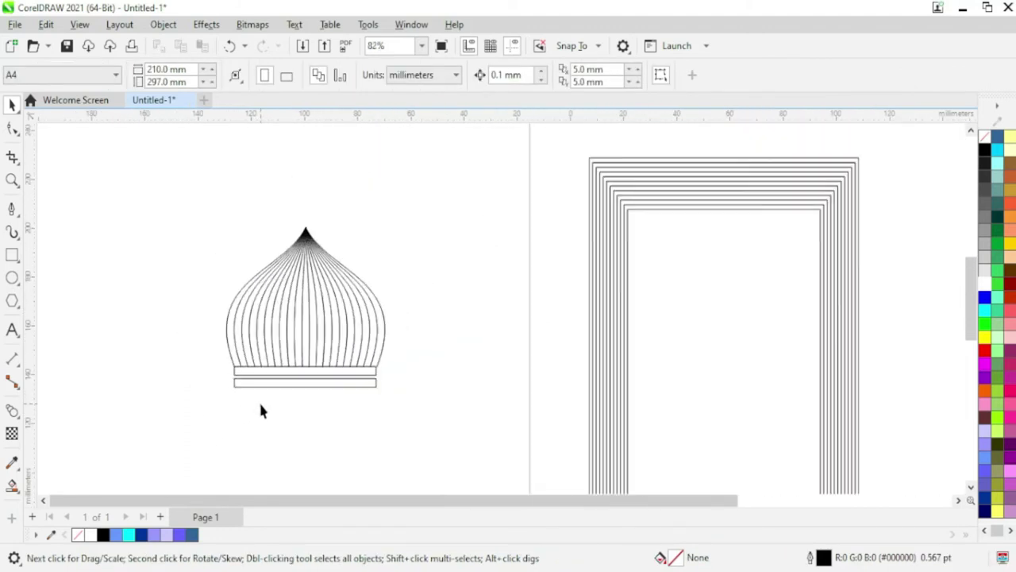
left_click_drag(219, 288, 383, 422)
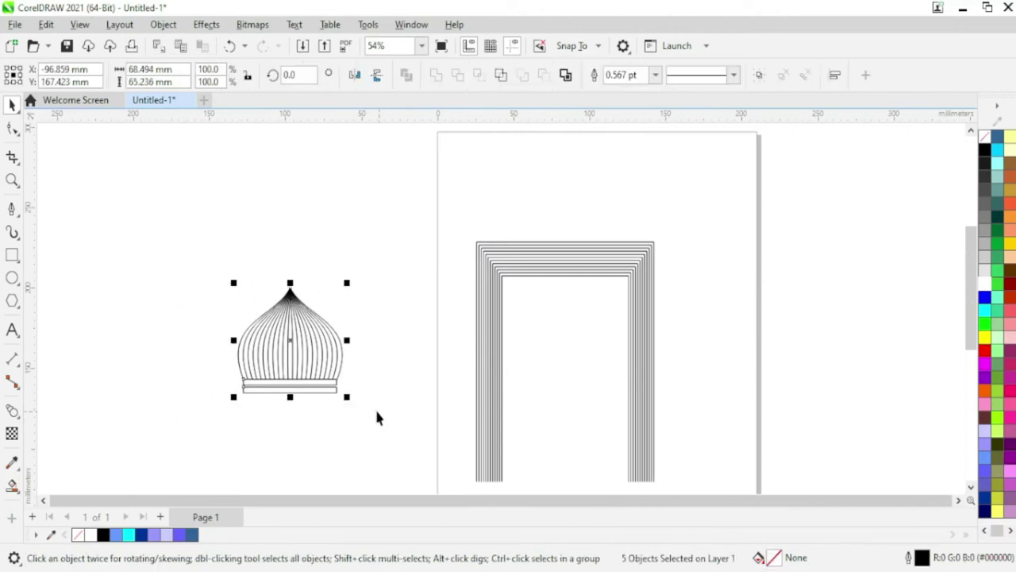
key("ctrl+g")
left_click_drag(287, 298, 549, 145)
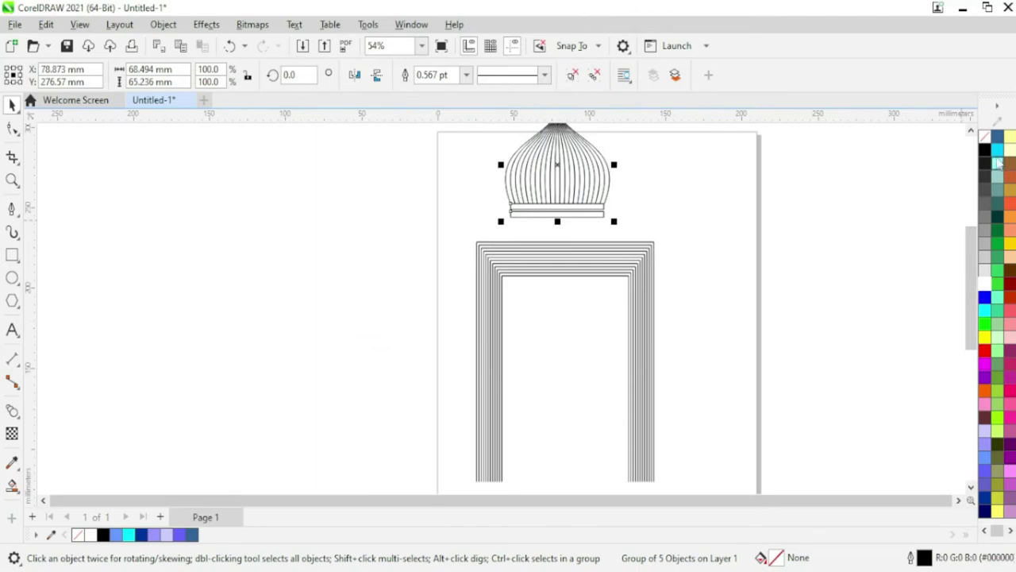
- Enlarge the dome group to about 114 by 108 mm and position it just above the doorway frame
left_click(970, 131)
left_click(970, 131)
left_click_drag(596, 327, 711, 350)
left_click_drag(581, 272, 542, 239)
left_click_drag(592, 313, 655, 353)
left_click_drag(527, 284, 556, 290)
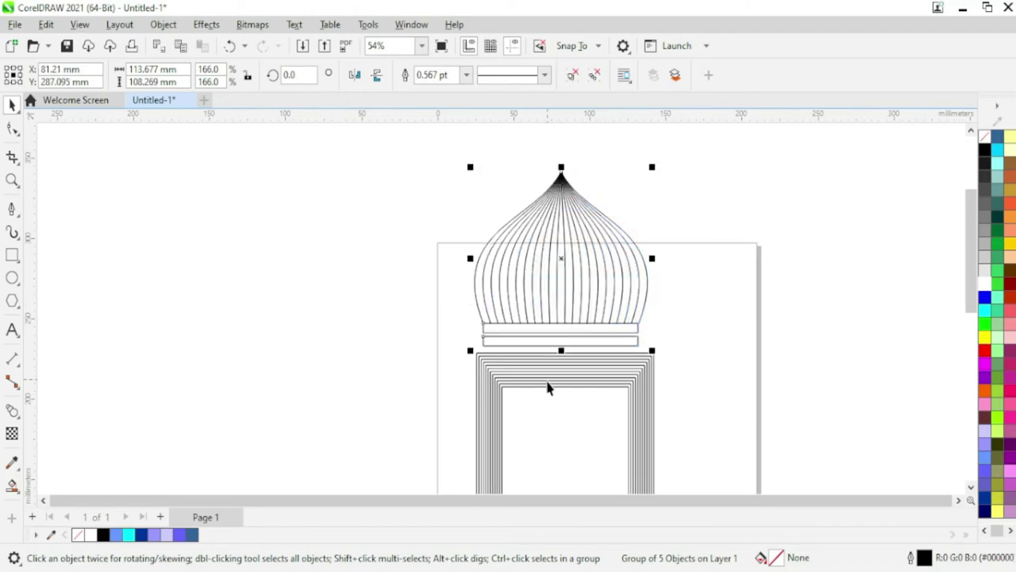
- Centre the dome group horizontally on the doorway frame
left_click(547, 385, "shift")
key("c")
key("Escape")
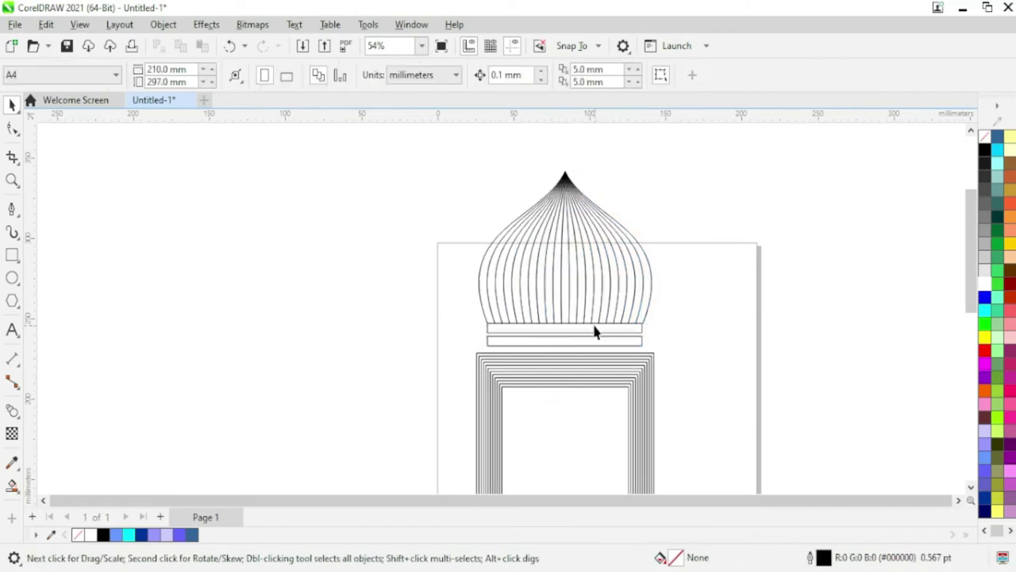
- Lower the dome group by about 2 mm so its base sits closer to the doorway frame
left_click(573, 343)
scroll(567, 337, "up", 3)
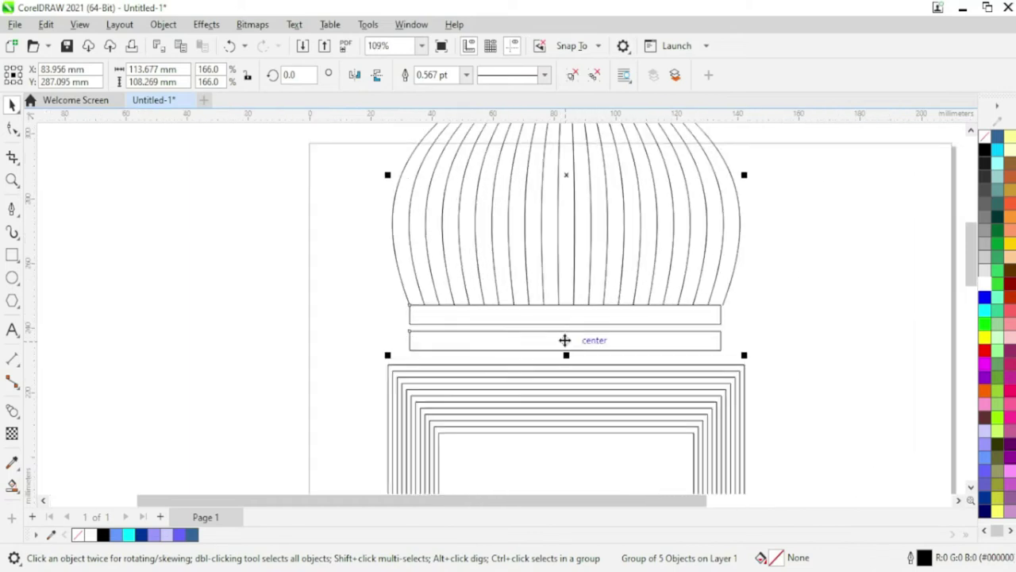
key("Escape")
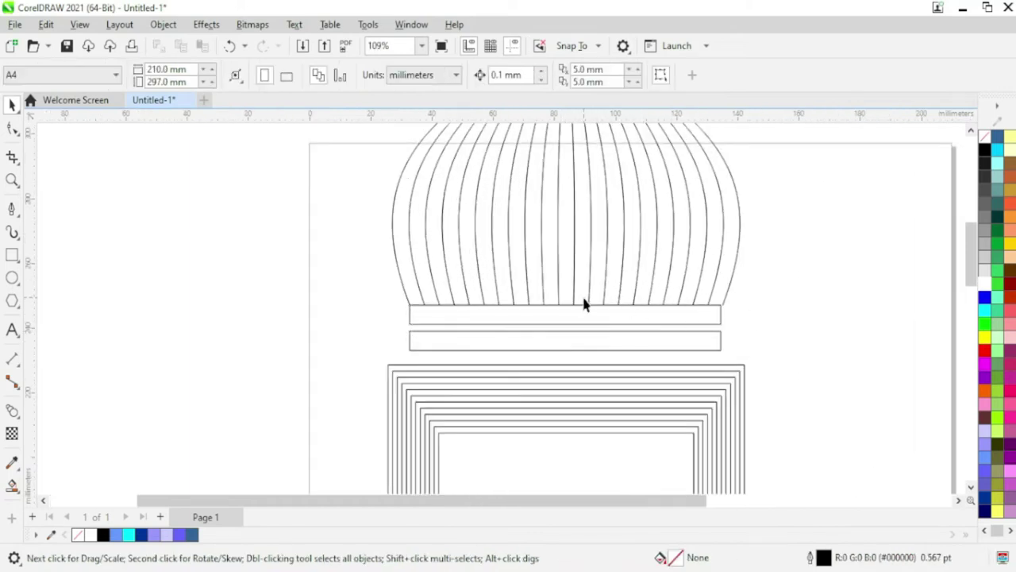
left_click(560, 342)
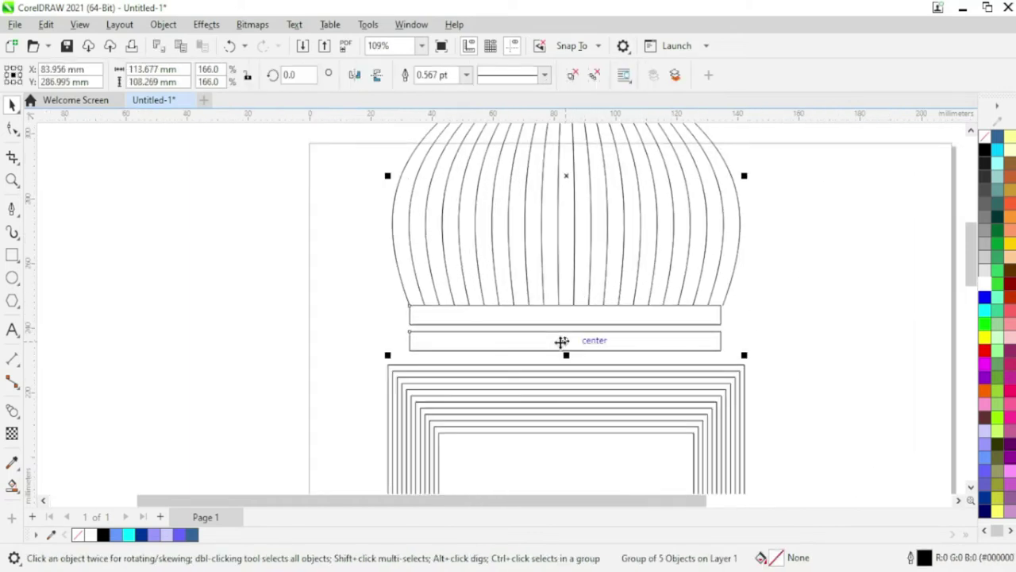
left_click_drag(561, 343, 563, 368)
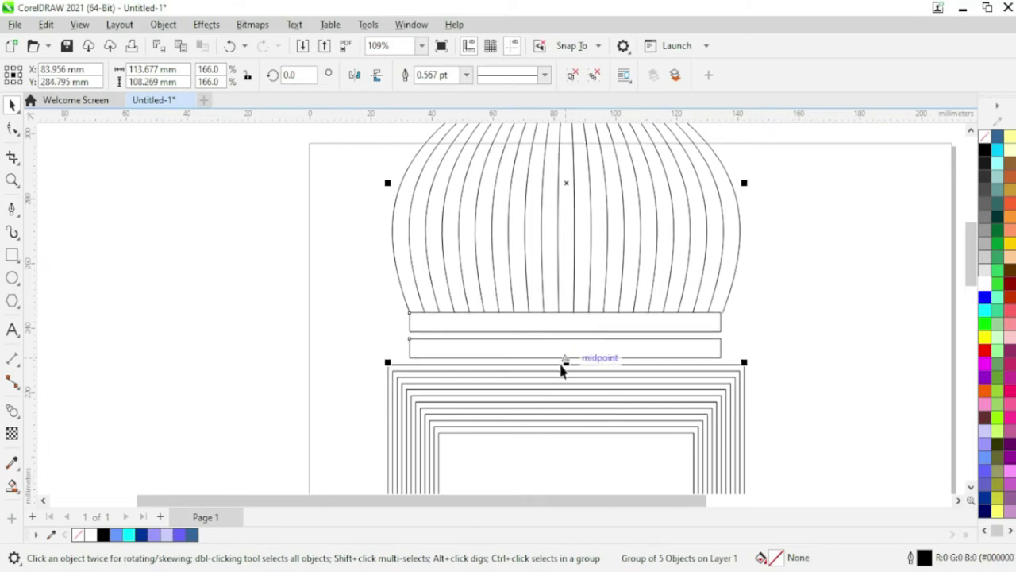
- Place a copy of the dome group well to the right of the page and reduce it to about 49 by 46 mm
scroll(563, 368, "down", 3)
left_click(735, 295)
left_click_drag(524, 227, 833, 226)
left_click_drag(732, 290, 826, 205)
left_click_drag(854, 168, 889, 202)
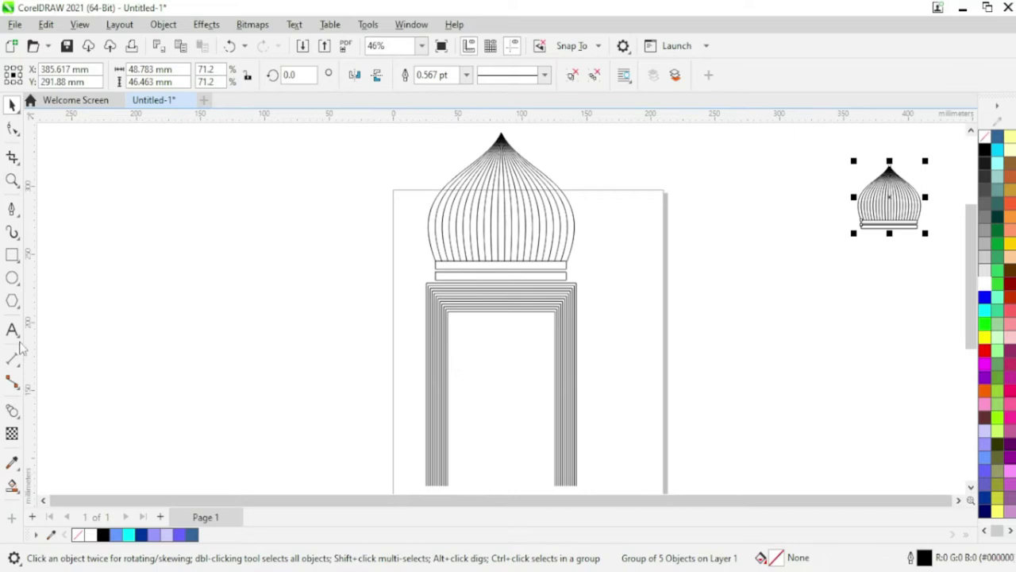
- Draw a slanted Pen line about 30 by 48 mm left of the page and bend it into an S-shaped curve
left_click(12, 211)
left_click(265, 228)
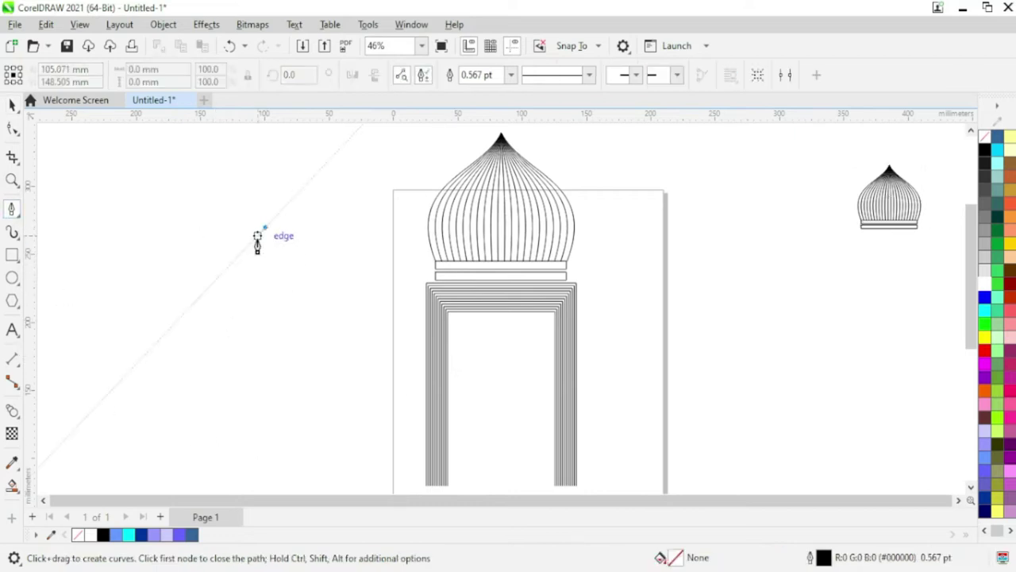
double_click(227, 294)
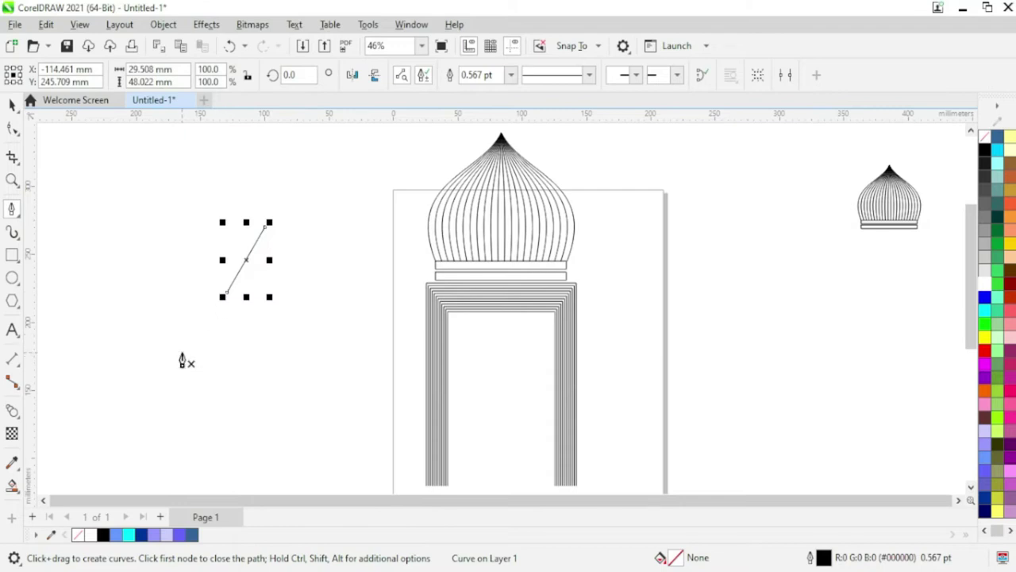
key("F10")
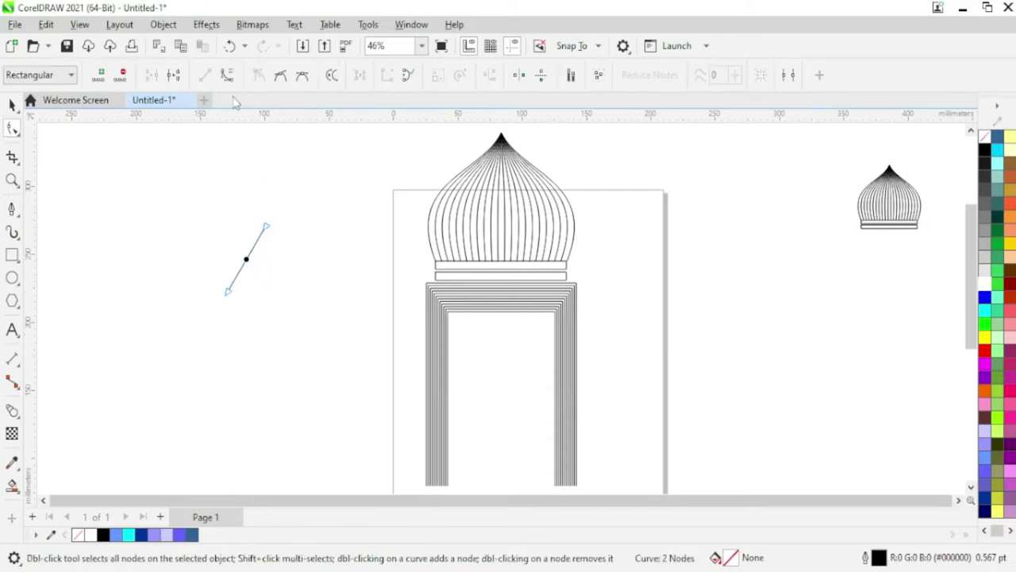
left_click(229, 291)
left_click_drag(238, 277, 222, 253)
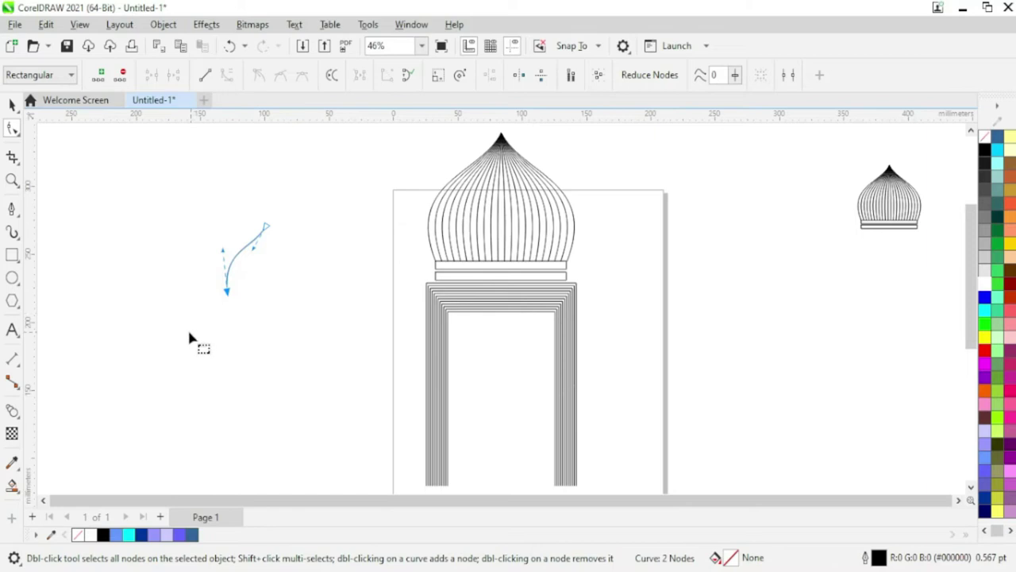
- Extend the curve downward with a straight side segment, making a half-arch about 130 mm high
left_click(11, 208)
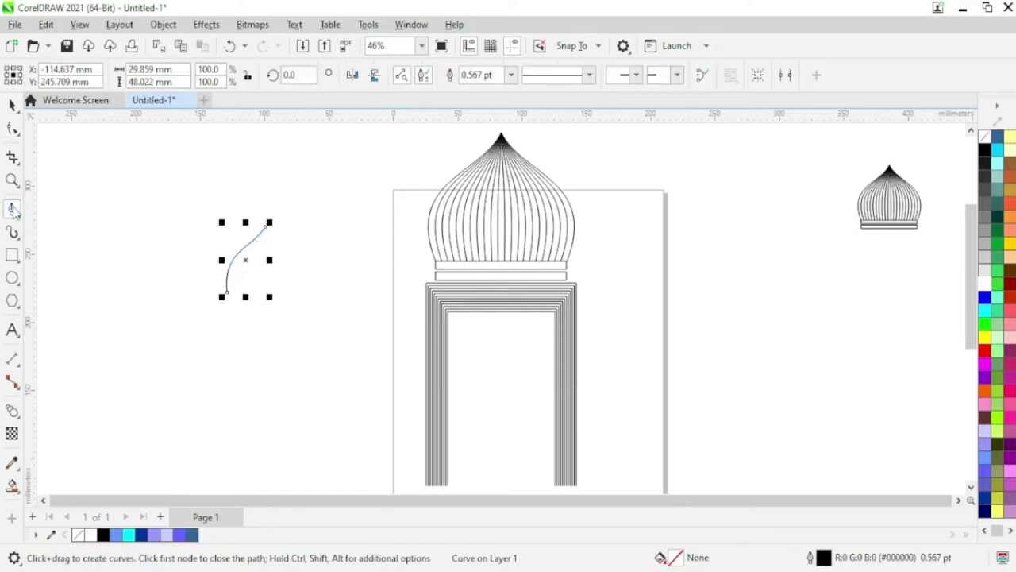
left_click(226, 296)
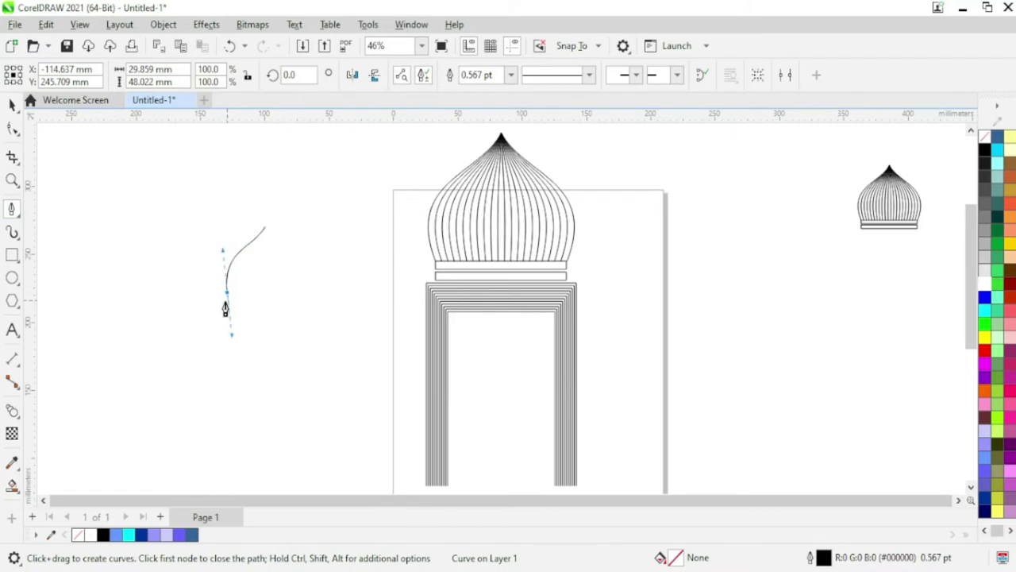
double_click(230, 409)
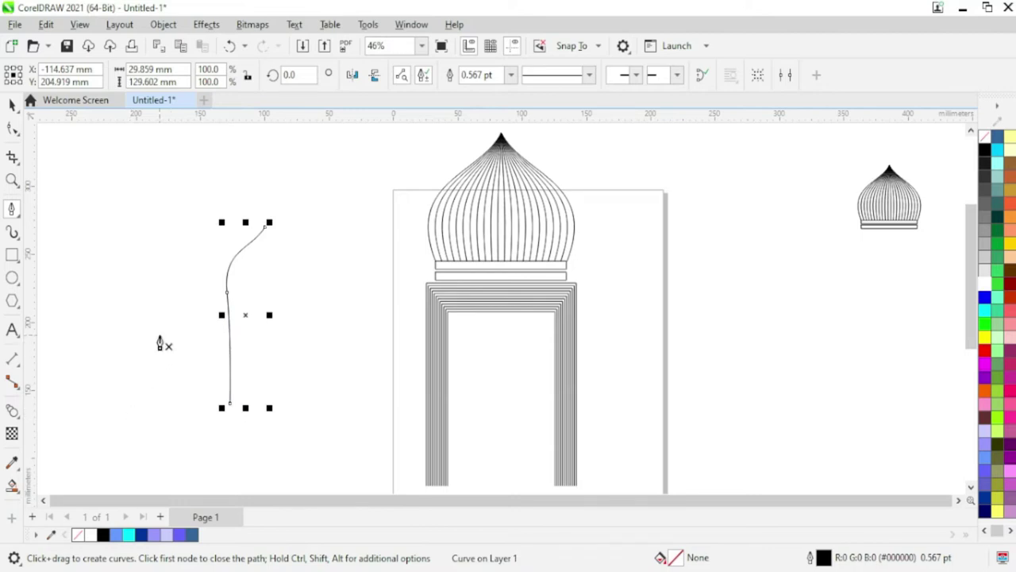
key("F10")
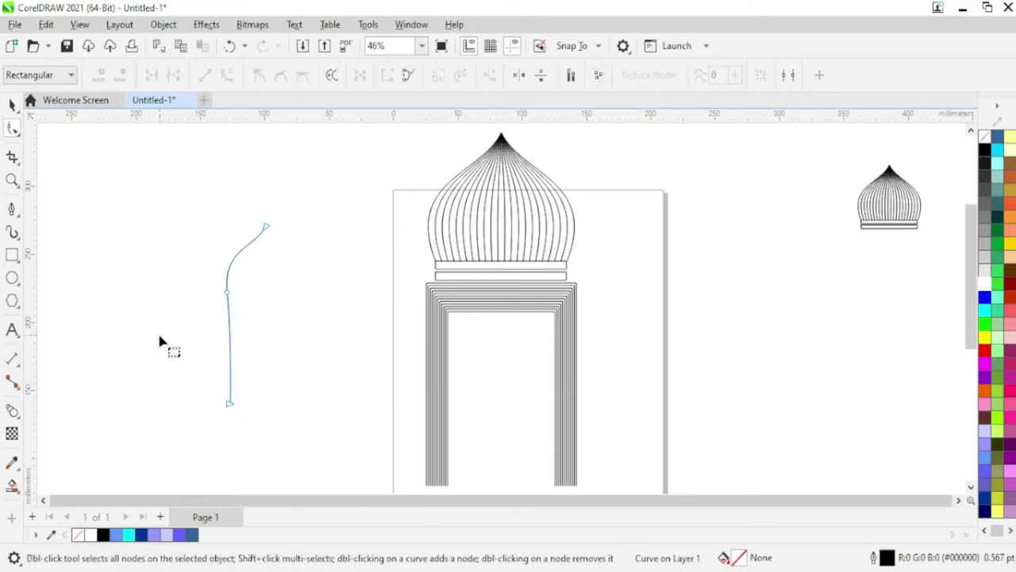
left_click(230, 352)
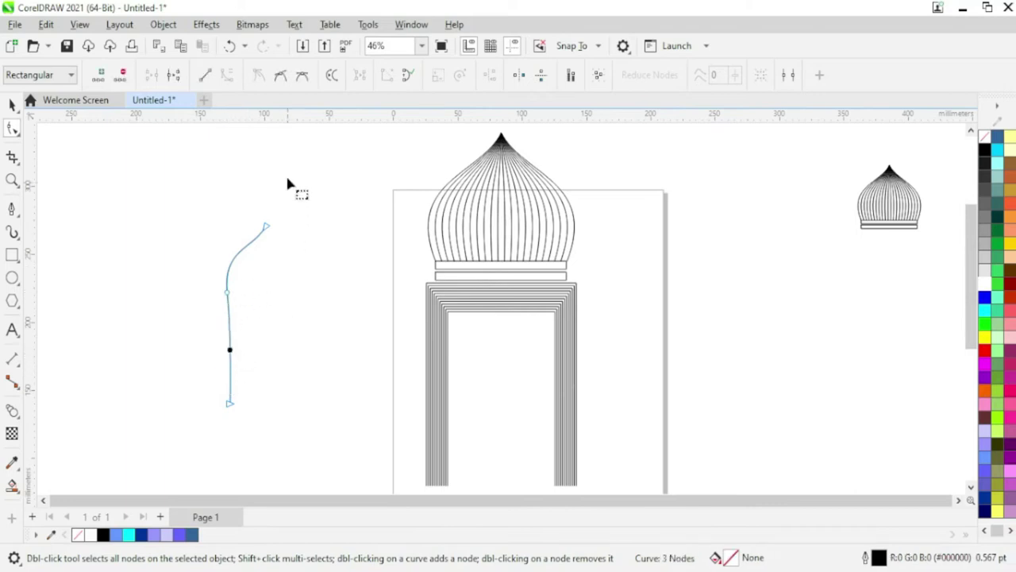
left_click(205, 77)
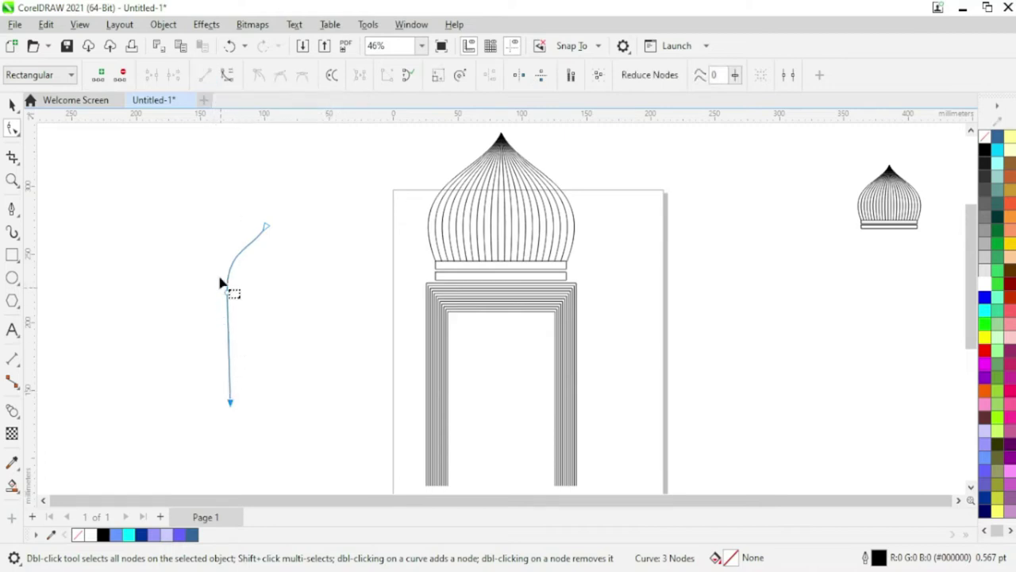
left_click(13, 106)
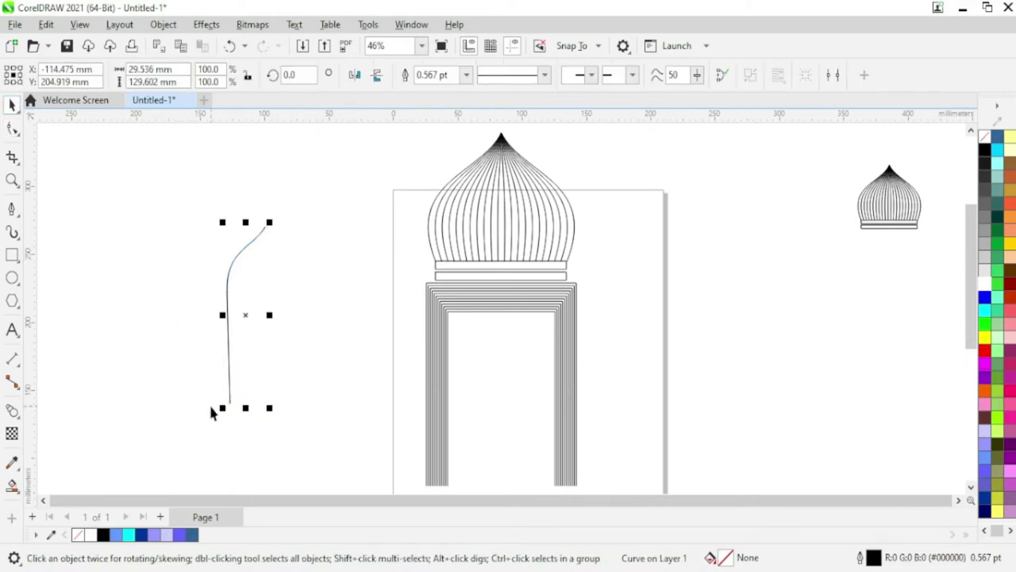
- Try mirroring a copy of the half-arch to the right, and undo it
left_click_drag(224, 409, 330, 395)
left_click(242, 432)
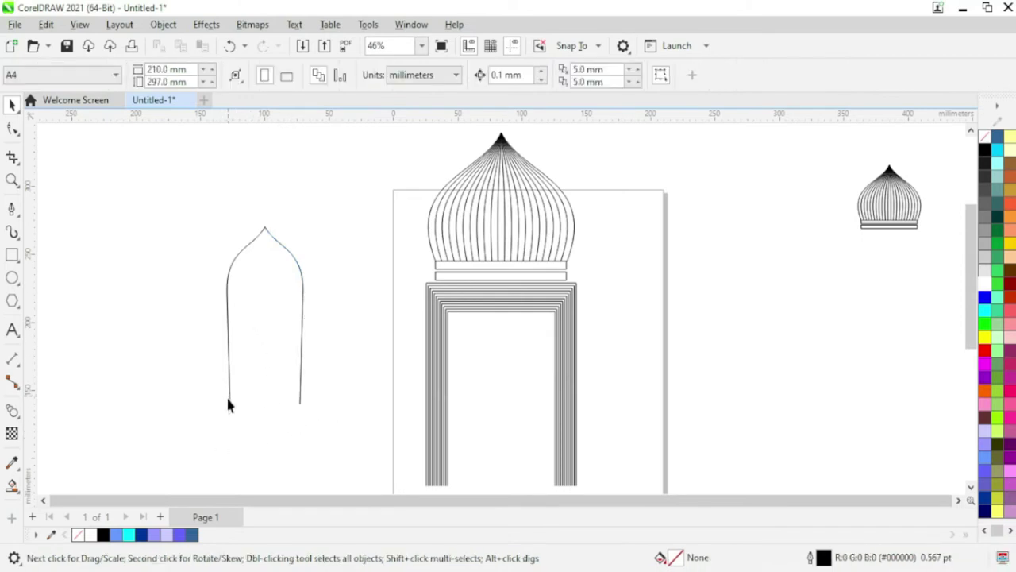
key("ctrl+z")
- Move the bottom node of the half-arch slightly outward, making the curve about 30.7 mm wide
left_click(286, 342)
double_click(226, 331)
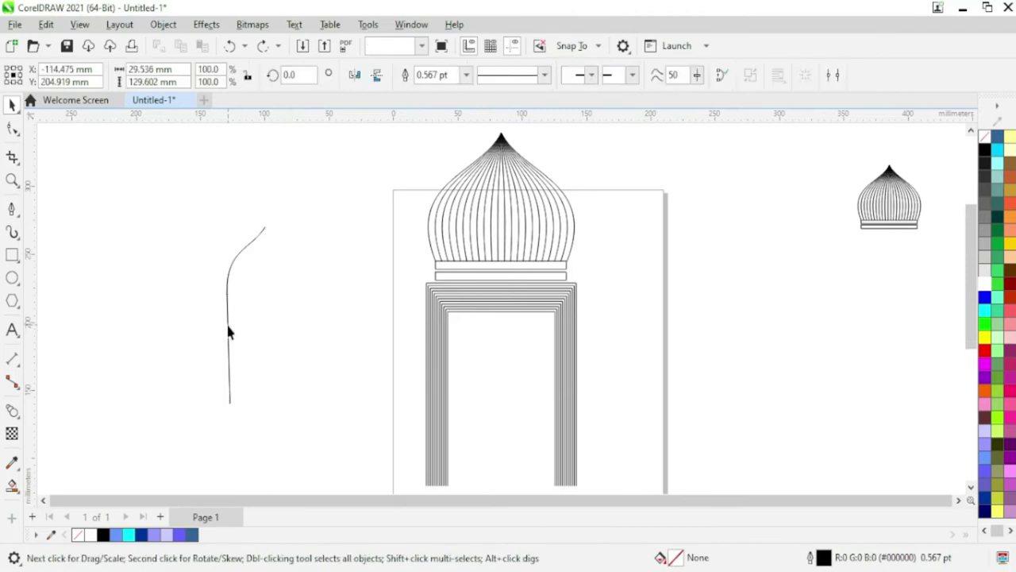
left_click_drag(228, 405, 225, 406)
key("space")
left_click(303, 373)
left_click(228, 347)
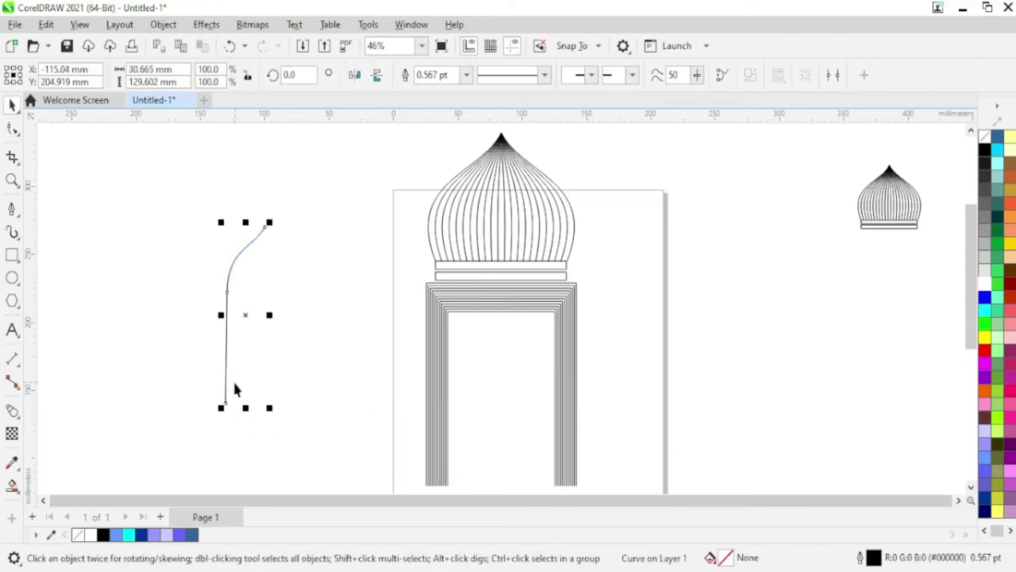
- Try mirroring the adjusted half-arch into a full arch, and undo the mirrored copy
left_click_drag(224, 406, 294, 407)
left_click(249, 431)
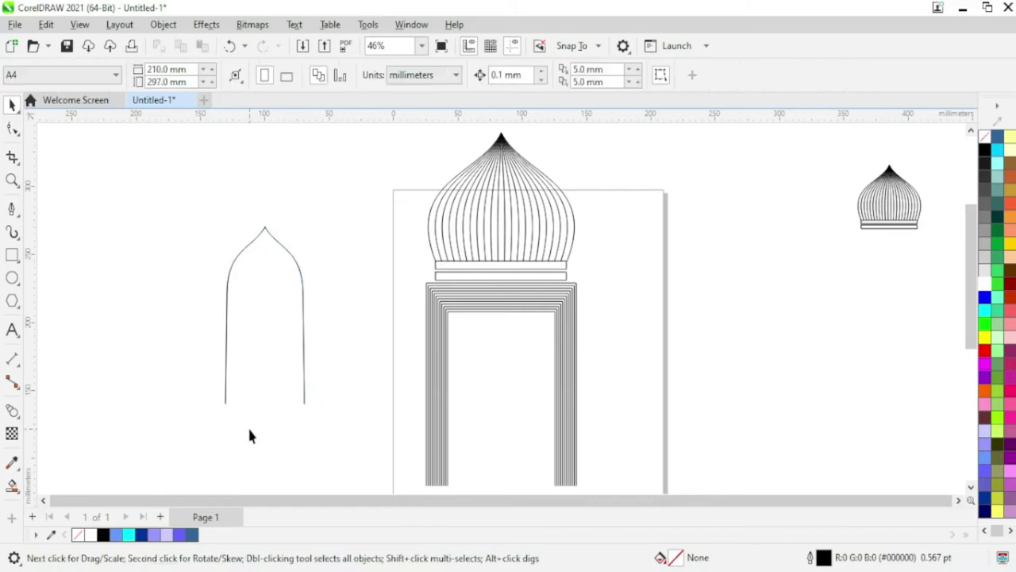
scroll(250, 389, "up", 2)
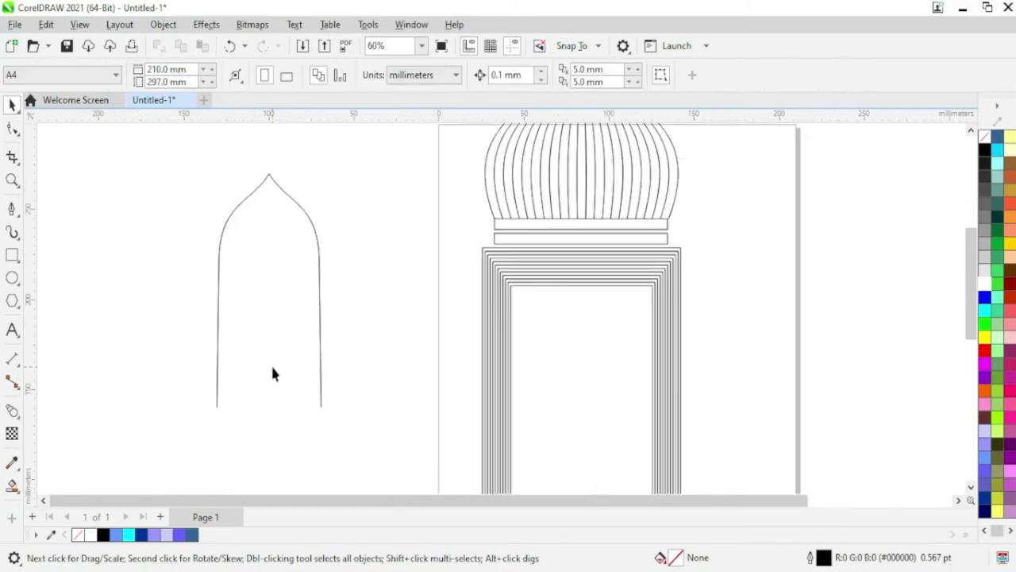
key("ctrl+z")
- Move the half-arch's bottom node slightly inward so its straight side is nearly vertical, about 29.5 mm overall width
left_click(204, 381)
scroll(238, 367, "up", 1)
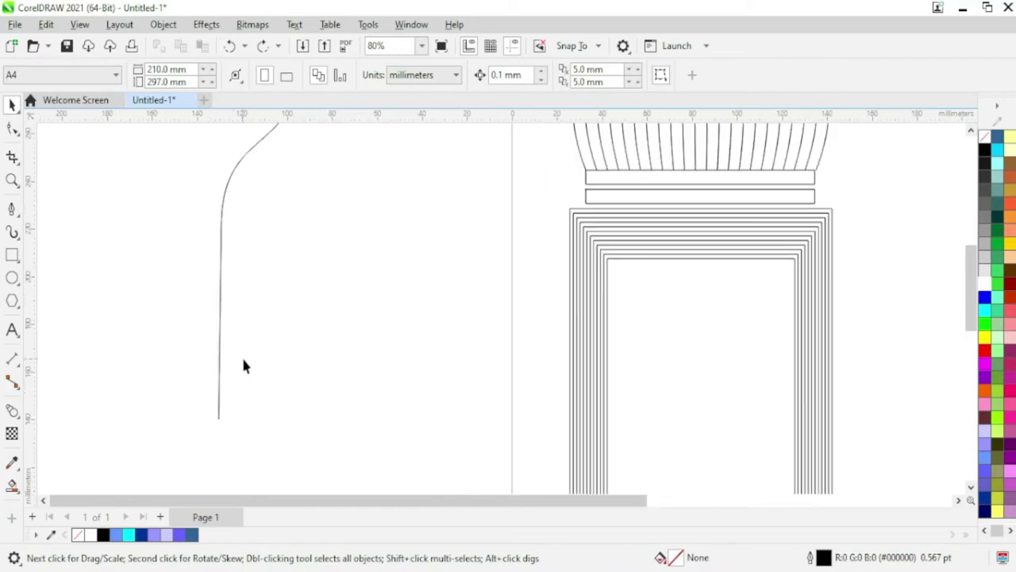
double_click(220, 367)
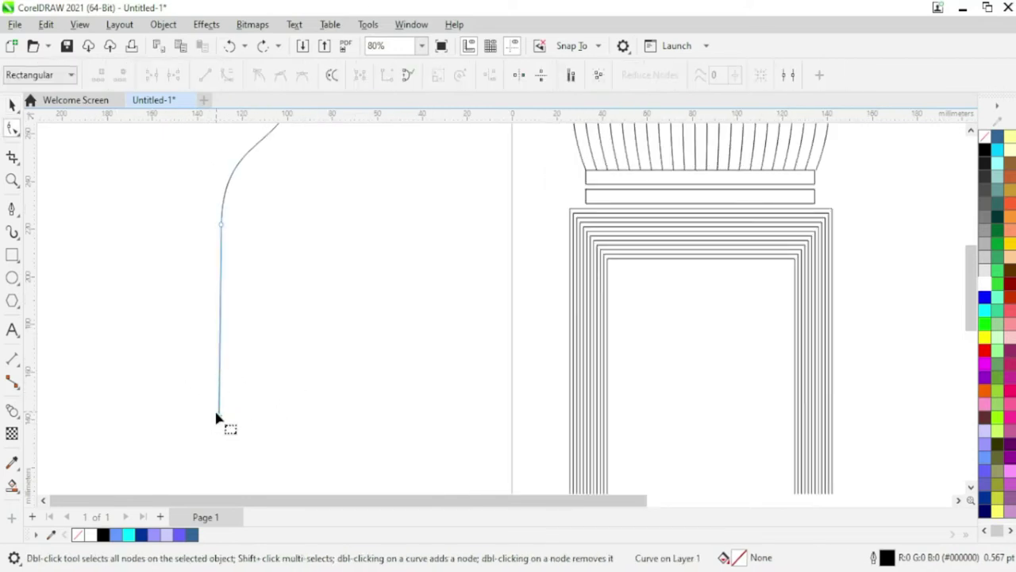
left_click(219, 418)
left_click_drag(222, 419, 224, 421)
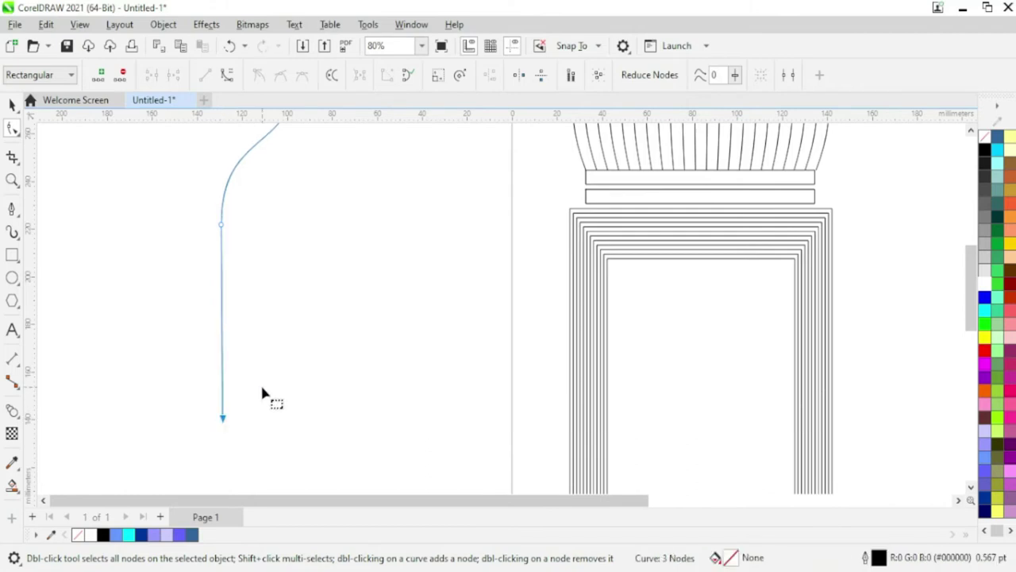
scroll(265, 397, "down", 2)
left_click(317, 360)
left_click(11, 106)
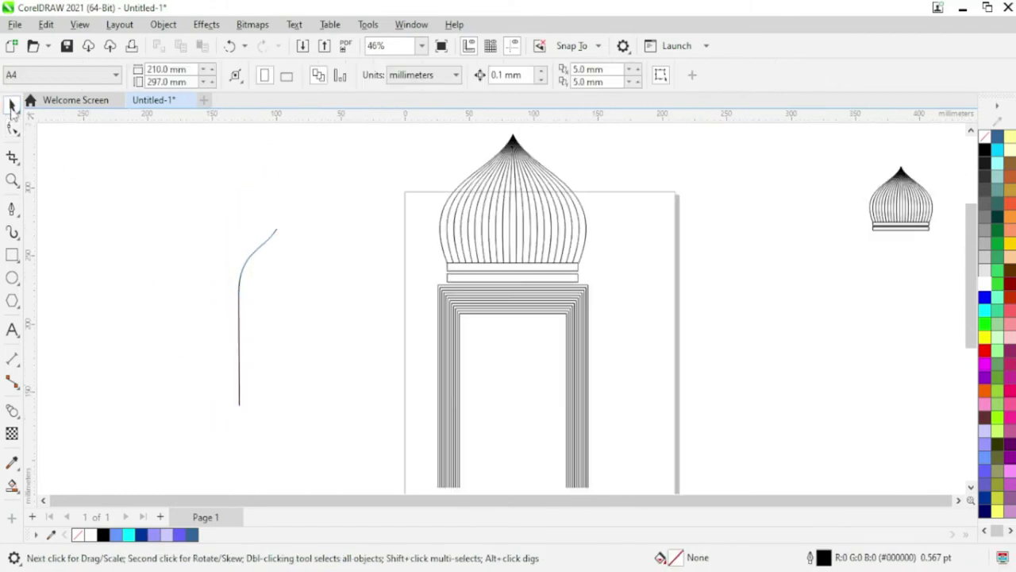
- Mirror a copy of the half-arch to the right so the two halves meet at the pointed tip
left_click_drag(313, 426, 314, 424)
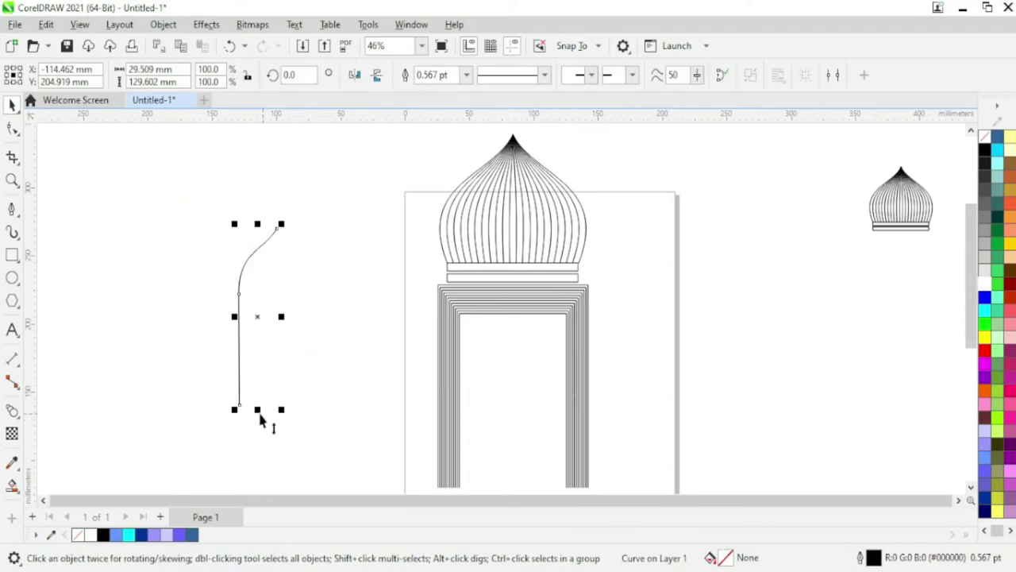
left_click_drag(236, 408, 314, 406)
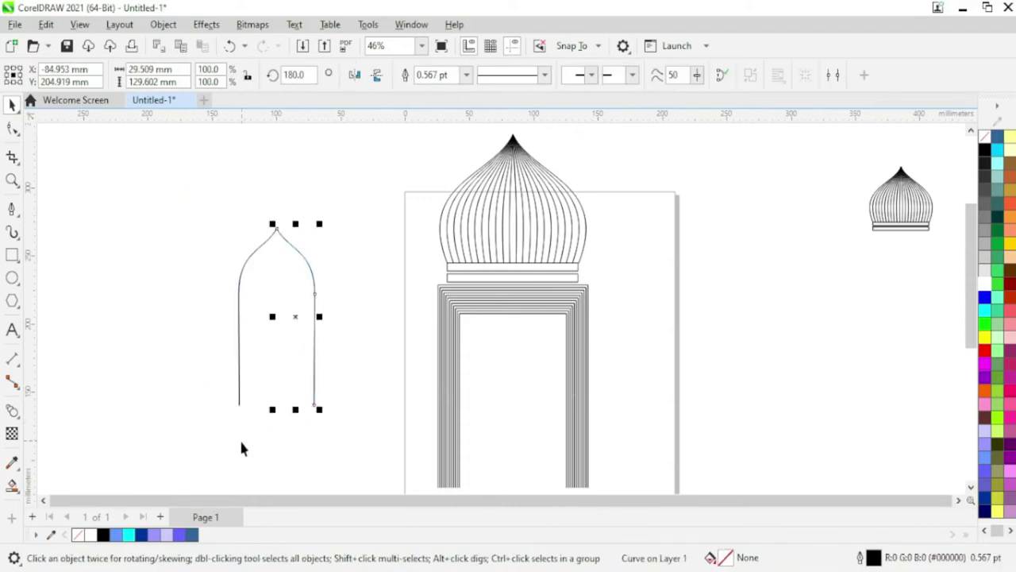
left_click(250, 451)
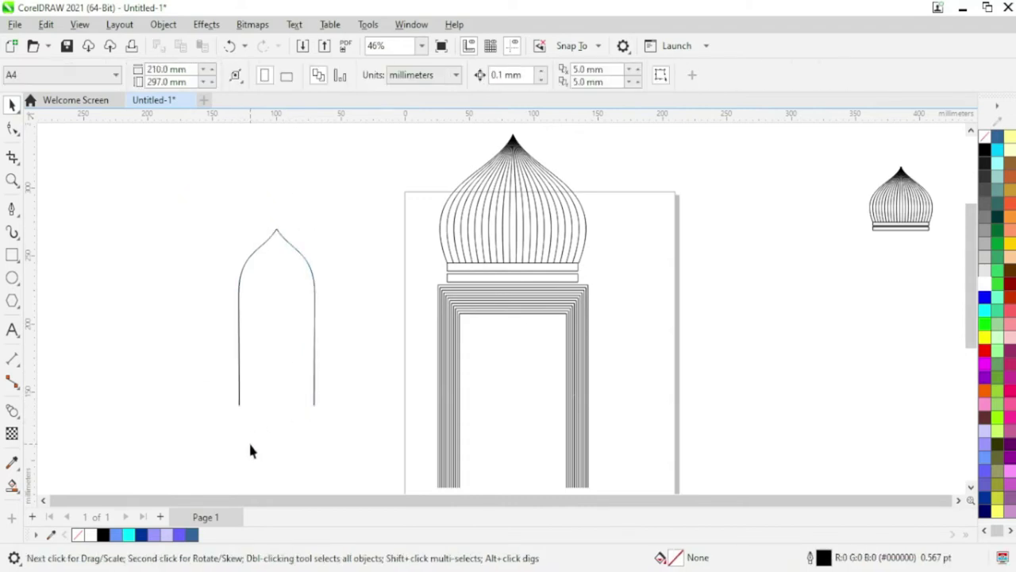
- Blend the left and right arch halves with 10 steps
left_click(13, 410)
left_click_drag(240, 326, 309, 326)
double_click(412, 70)
type("10")
key("Return")
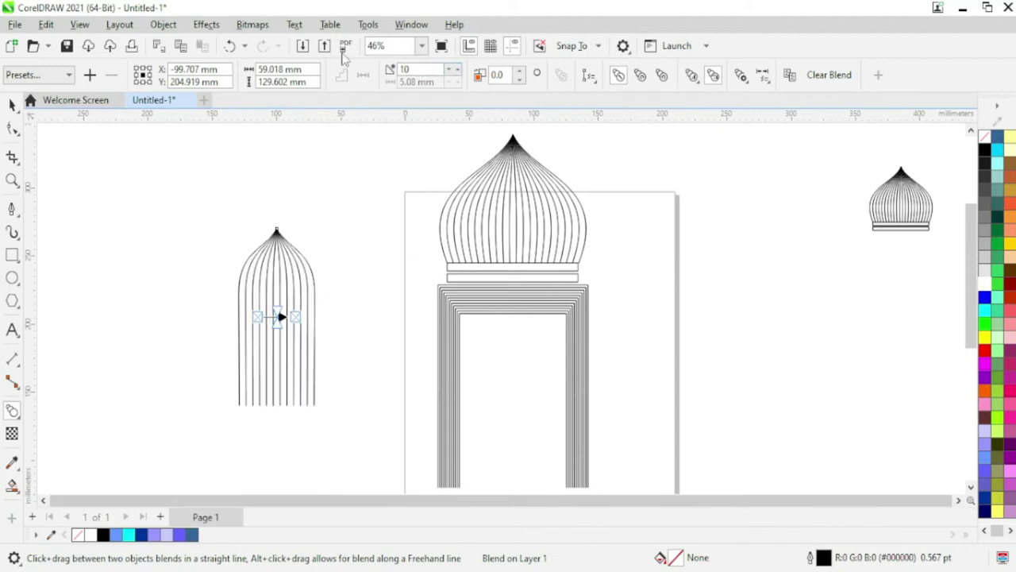
left_click(12, 104)
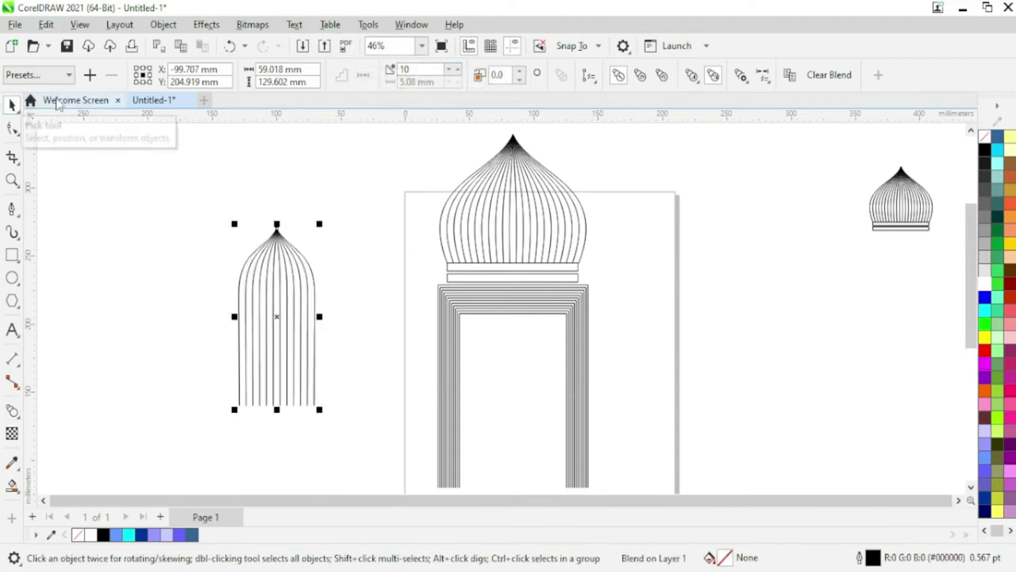
- Move the blended arch inside the doorway frame and scale it down to about 48 by 105 mm
scroll(198, 254, "down", 2)
left_click_drag(227, 277, 363, 325)
scroll(362, 334, "up", 2)
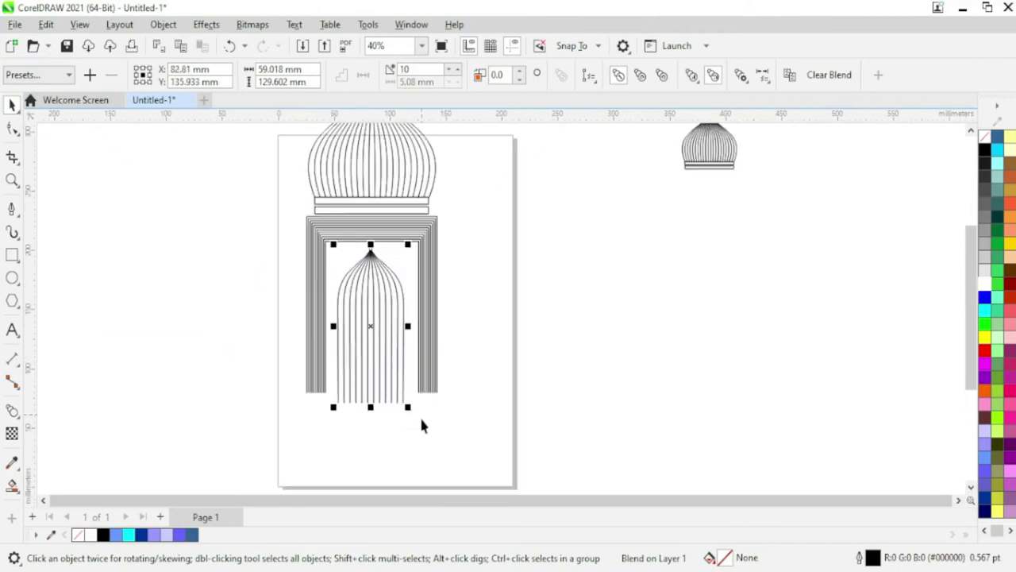
left_click_drag(407, 406, 397, 379)
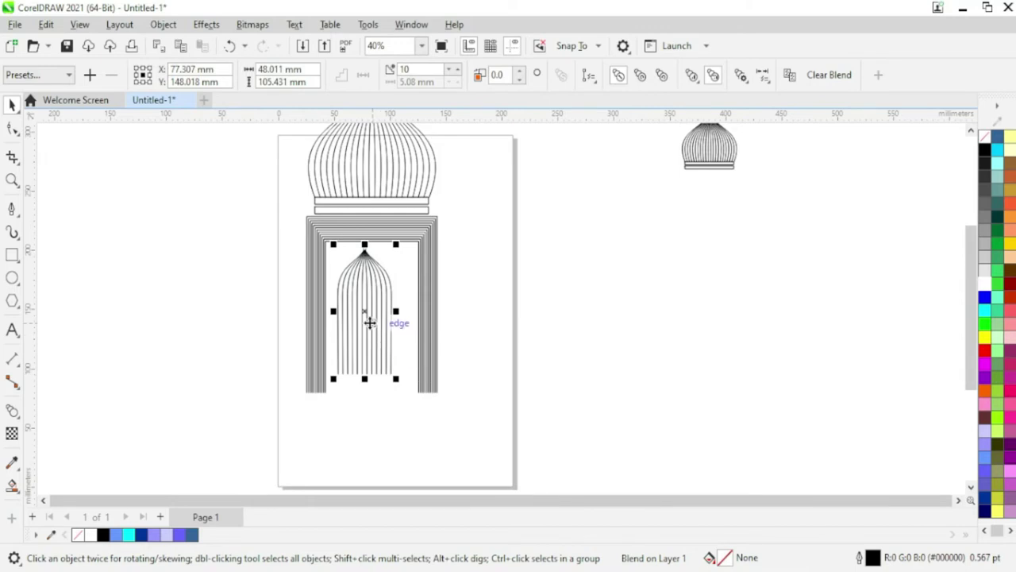
- Align the bottom of the blended arch with the bottom of the doorway frame
left_click(425, 351)
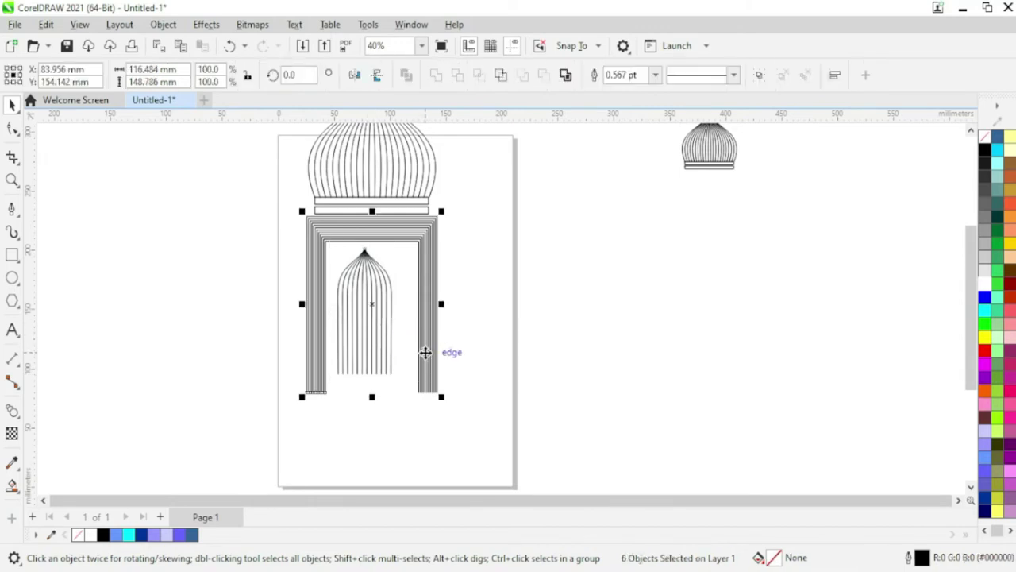
key("b")
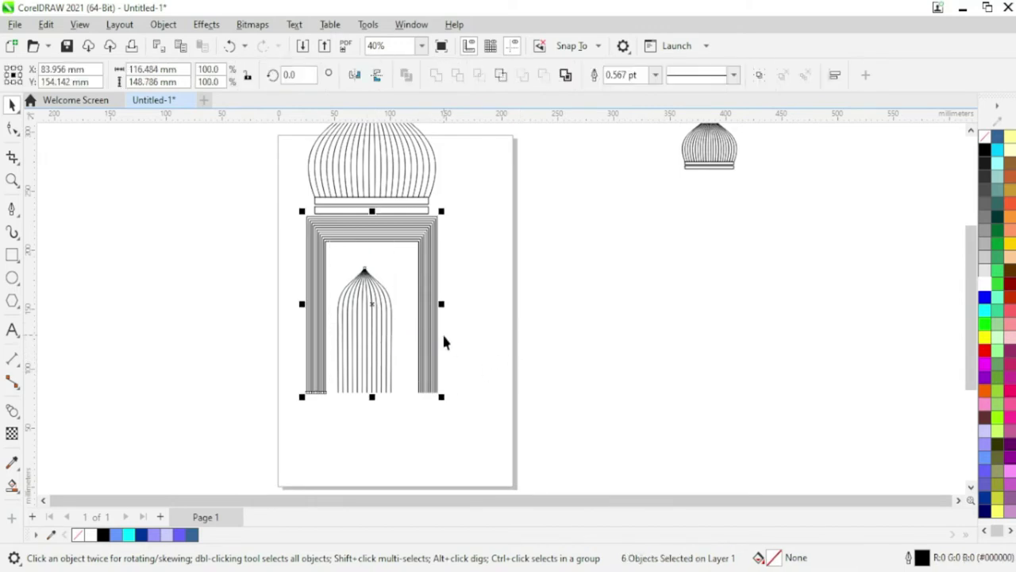
- Centre the blended arch horizontally in the doorway frame and stretch it upward to about 118 mm tall
key("c")
left_click(419, 356)
left_click(383, 342)
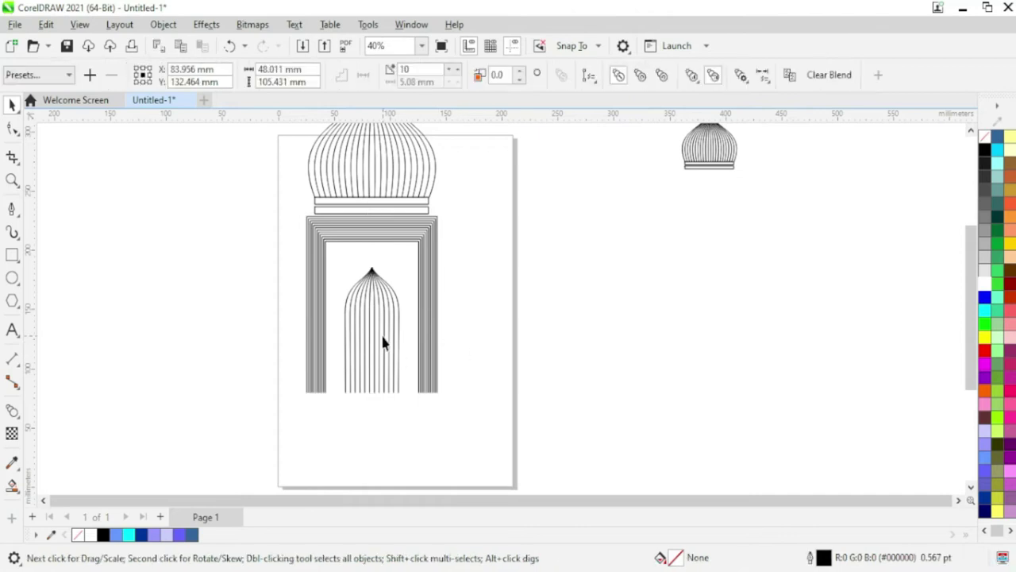
left_click_drag(372, 268, 374, 254)
left_click(386, 394)
- Copy the doorway frame to both sides of the central doorway, with the copies scaled down to about 112 by 142 mm
scroll(386, 392, "down", 2)
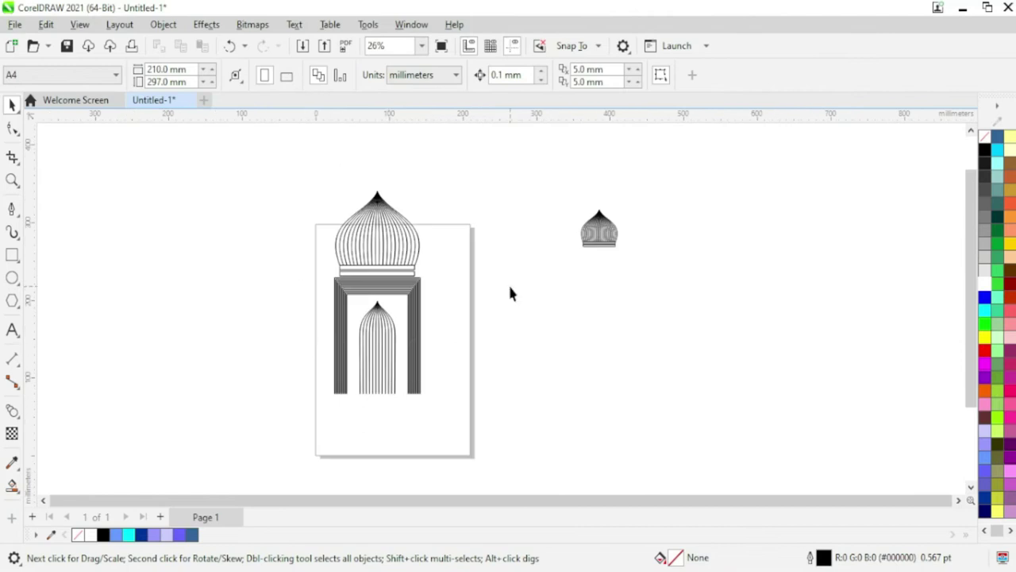
left_click(391, 290)
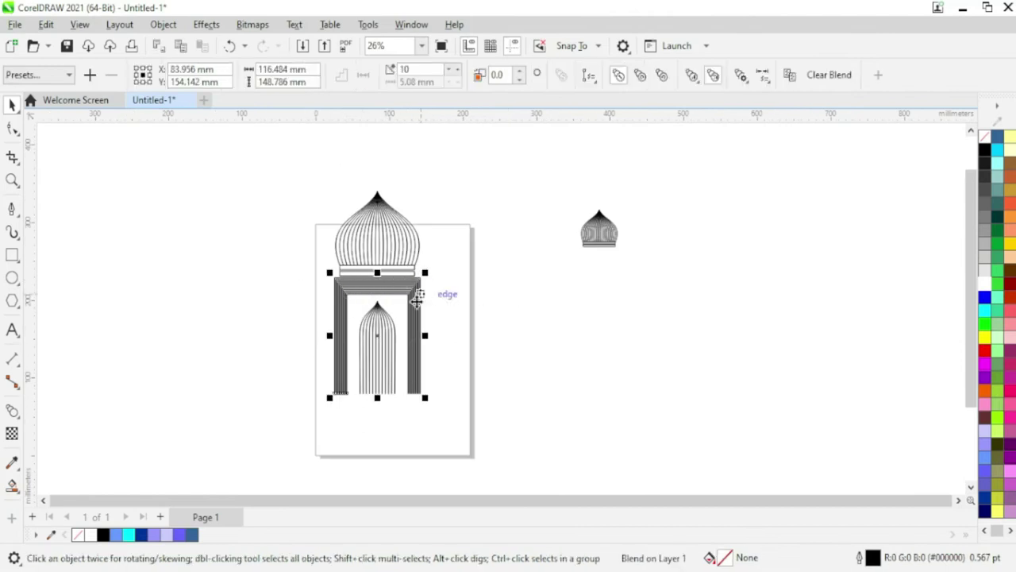
left_click_drag(354, 288, 444, 288)
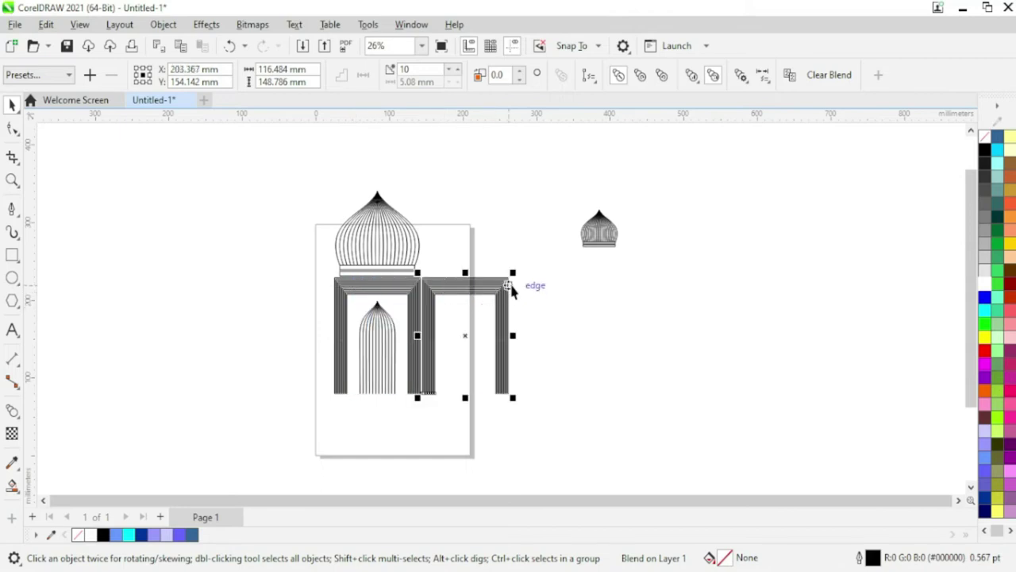
mouse_move(520, 278)
left_mouse_down()
mouse_move(523, 288)
mouse_move(506, 283)
left_mouse_up()
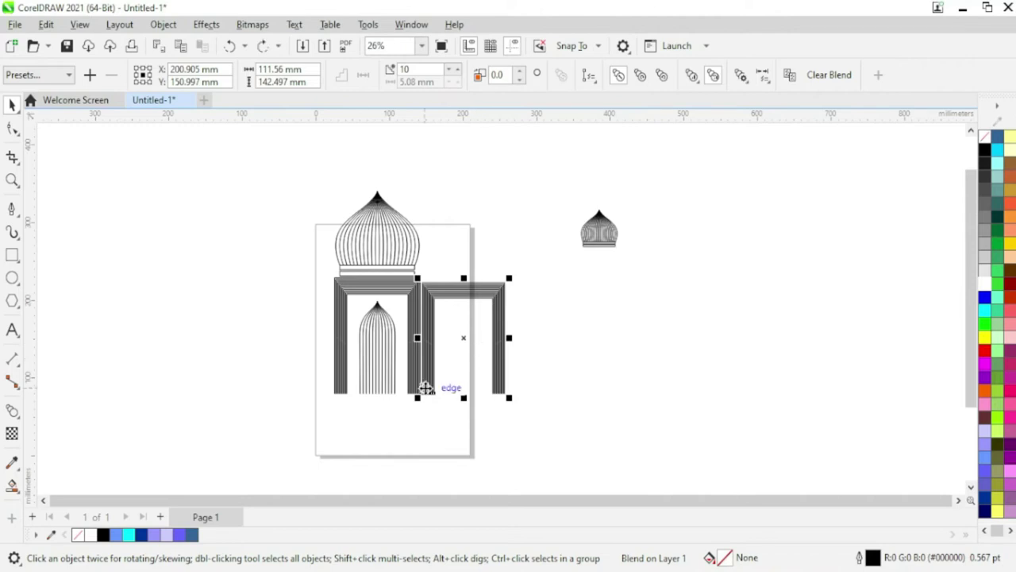
left_click_drag(450, 294, 275, 297)
left_click(358, 435)
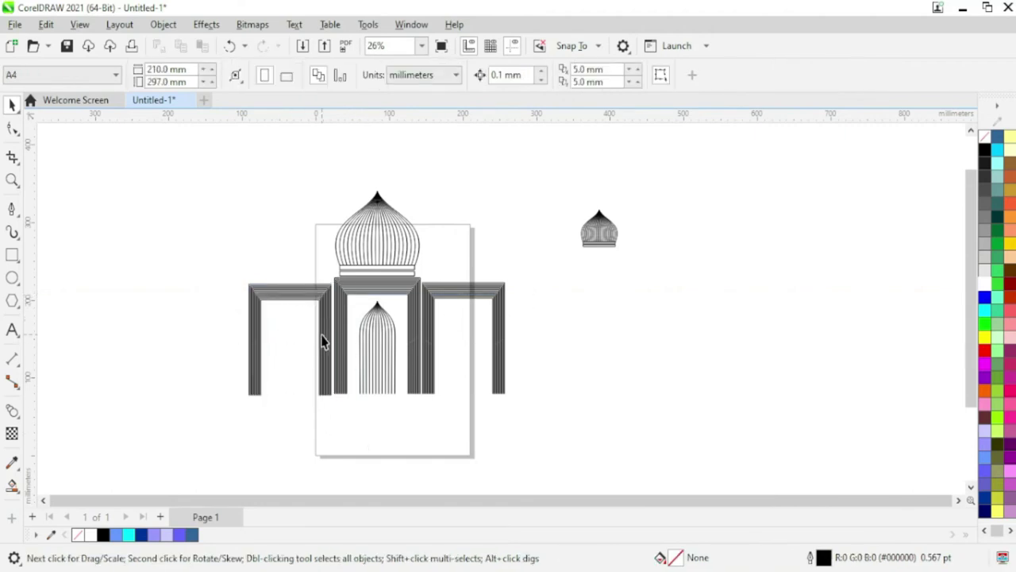
- Add an outer copy of the smaller frame at each end of the row, level with the inner side frames
left_click(487, 299)
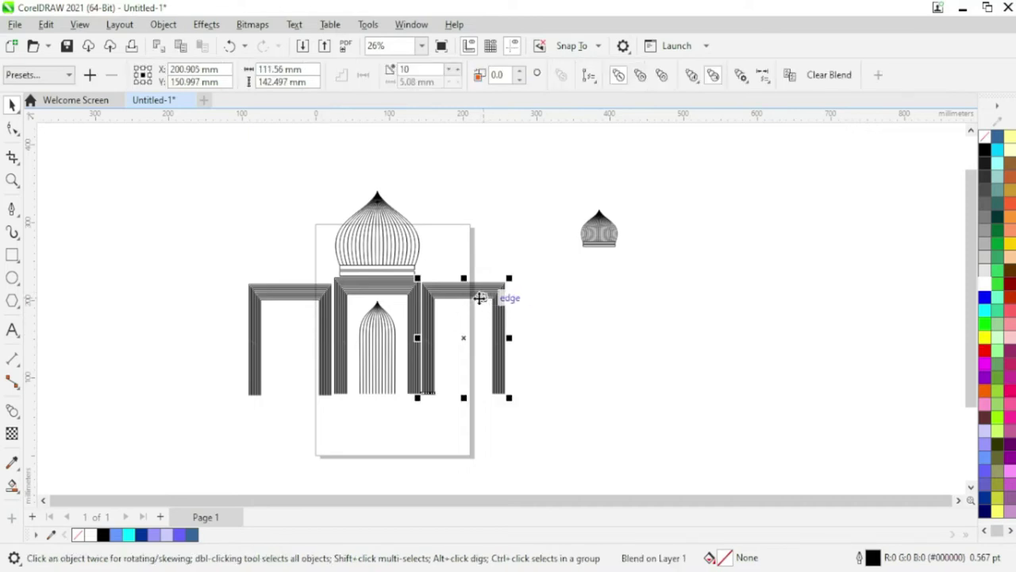
left_click_drag(454, 295, 541, 297)
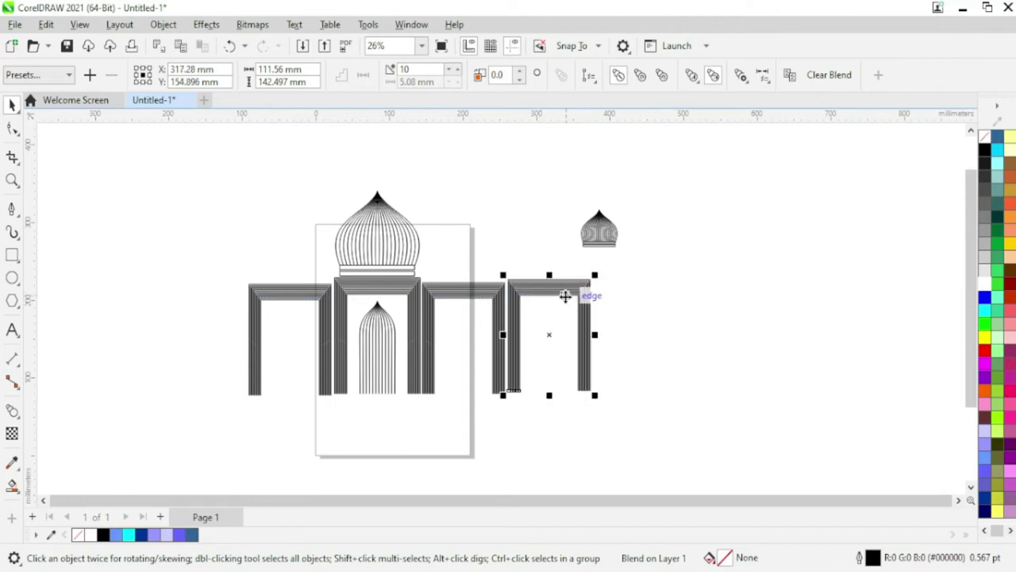
left_click(472, 288, "shift")
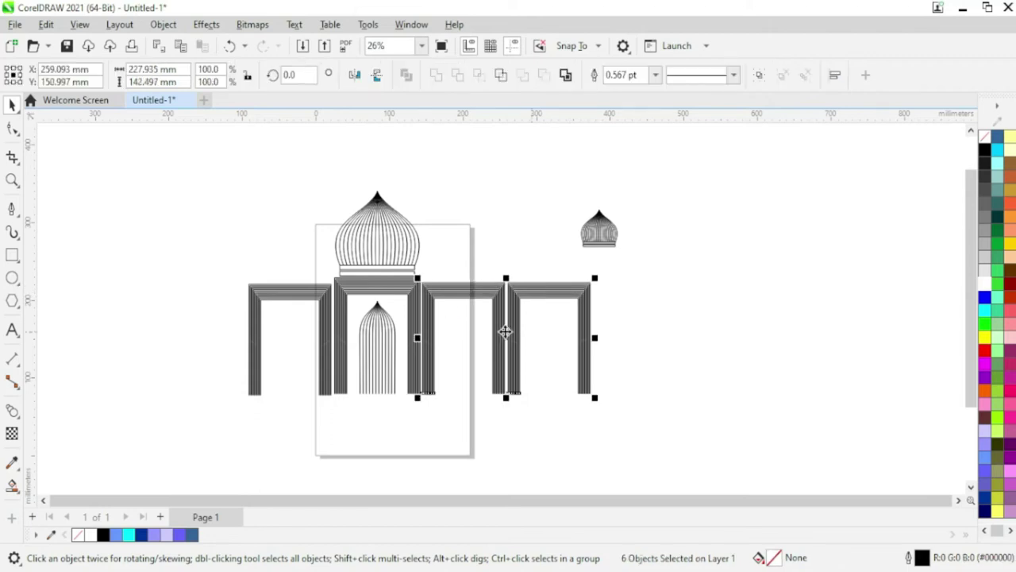
left_click(651, 334)
left_click_drag(540, 293, 200, 321)
left_click(222, 394)
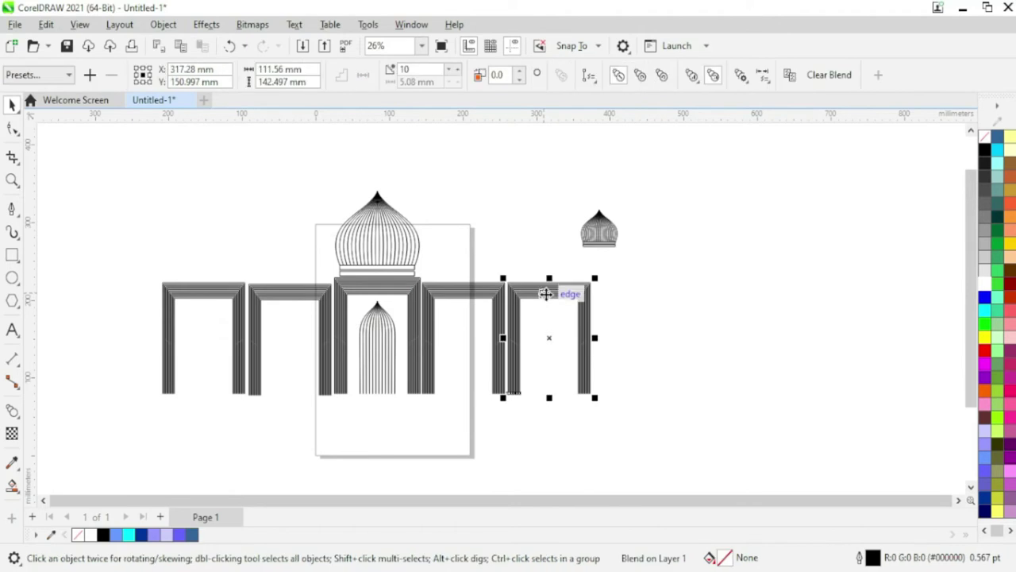
- Skew the two outermost frames vertically so their outer sides rise in mirrored perspective
left_click(558, 335)
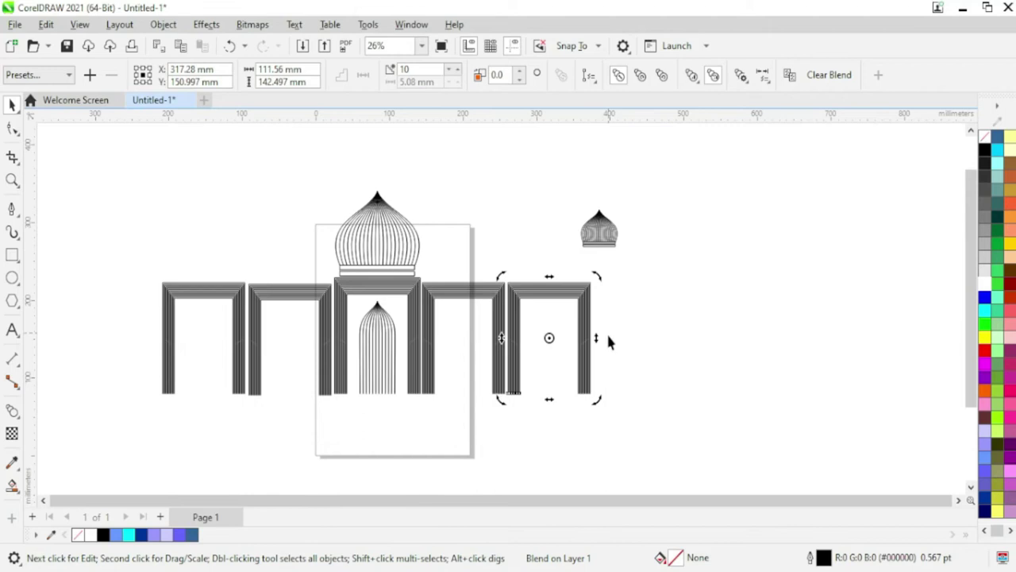
left_click_drag(597, 336, 597, 321)
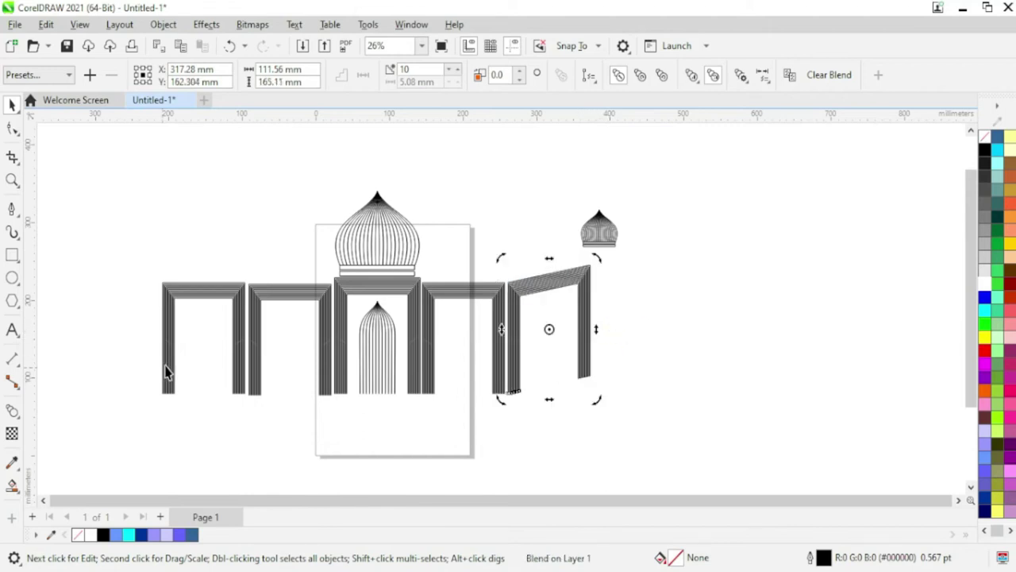
left_click(172, 337)
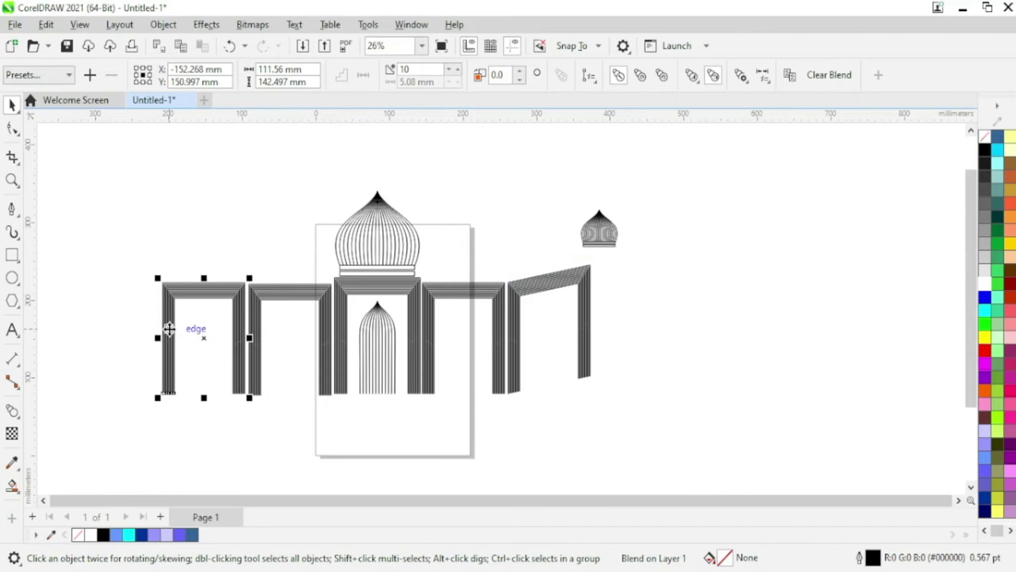
left_click(169, 329)
left_click_drag(157, 338, 159, 329)
left_click(306, 418)
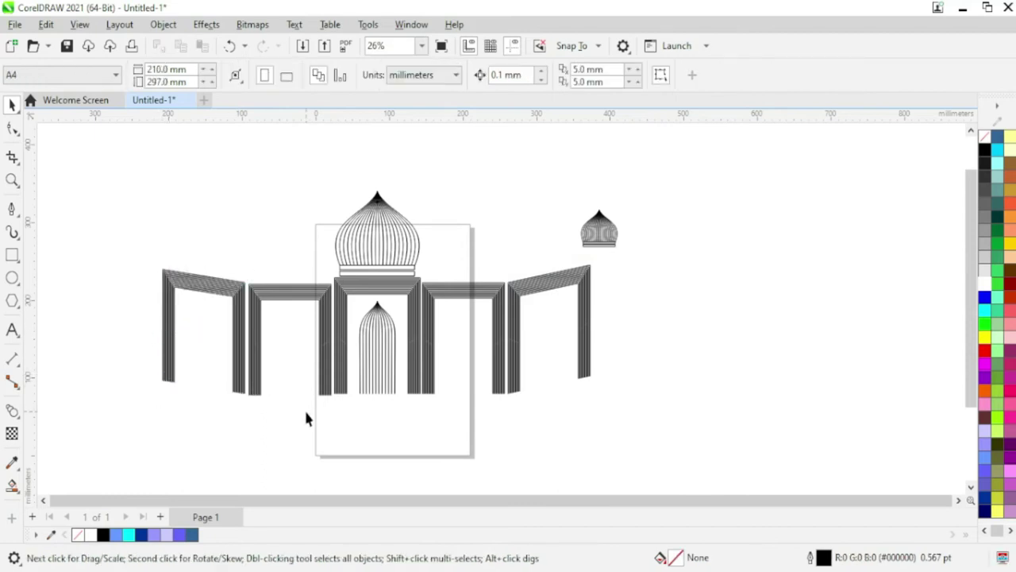
- Place a copy of the small dome inside the inner frame to the right of the central doorway
left_click_drag(589, 240, 467, 329)
scroll(467, 328, "up", 3)
left_click(472, 423)
scroll(474, 418, "down", 1)
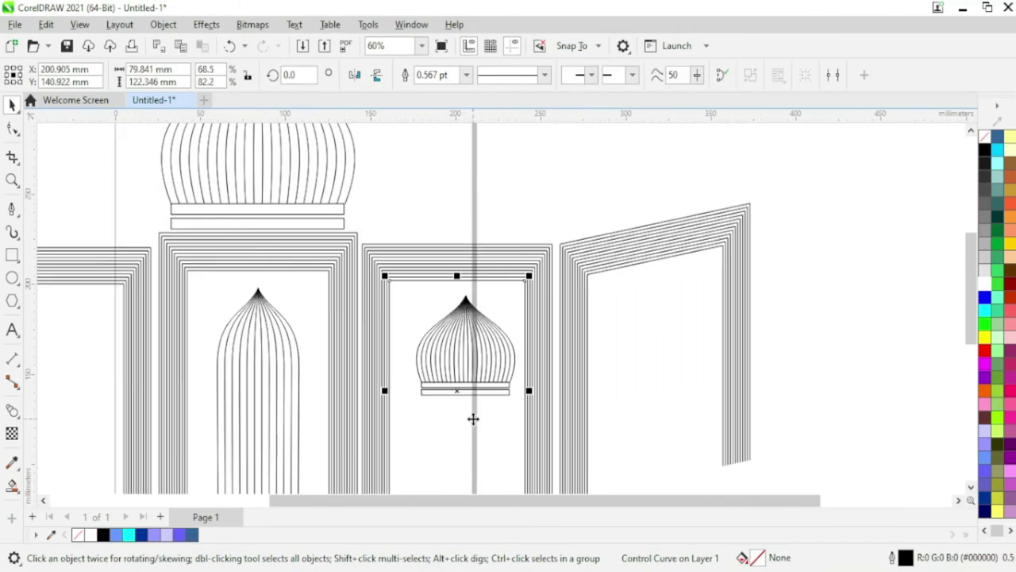
left_click(471, 367)
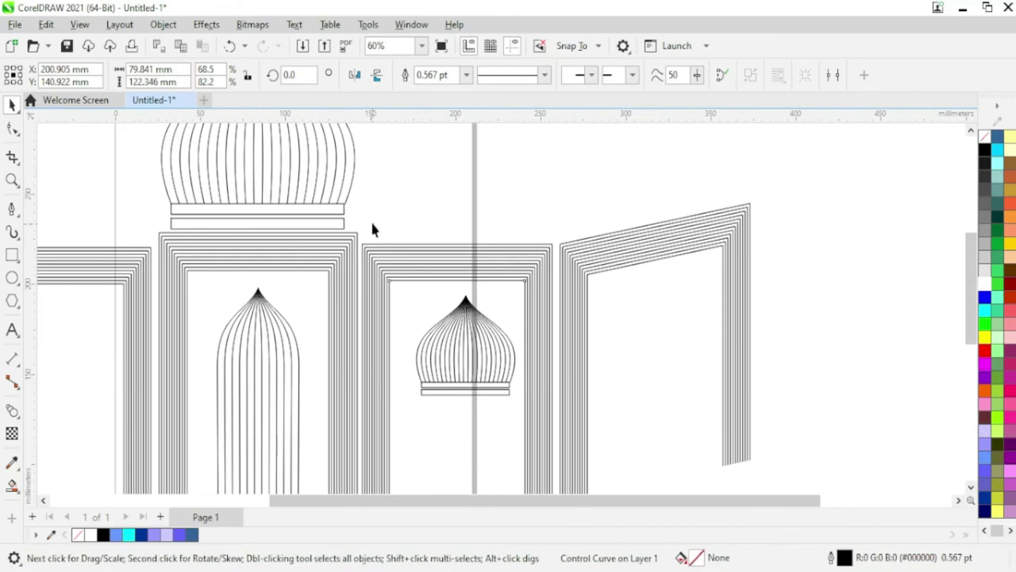
key("Tab")
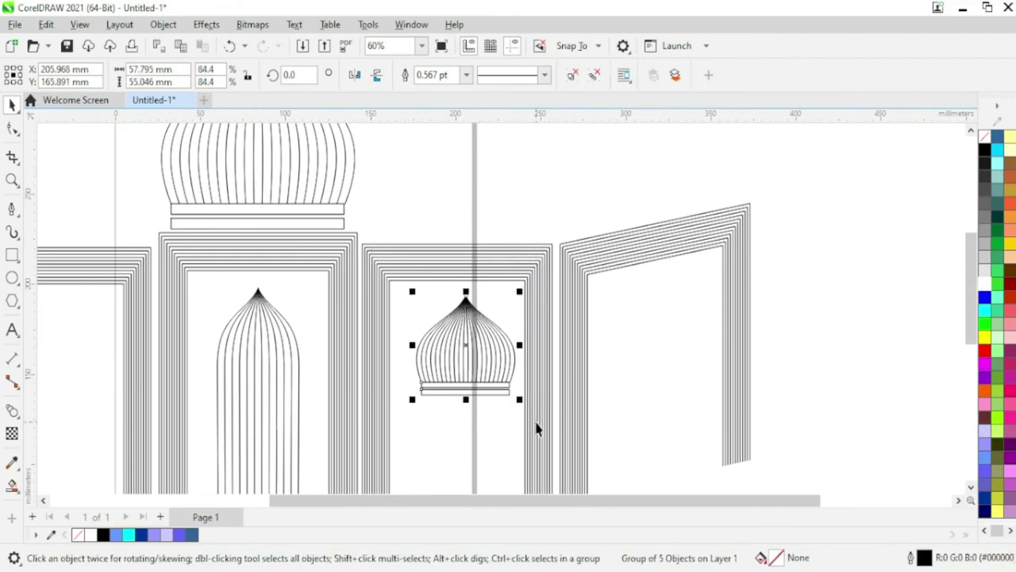
- Ungroup the dome copy inside the frame and remove its two base bands
key("ctrl+u")
left_click(508, 195)
left_click_drag(518, 437, 507, 385)
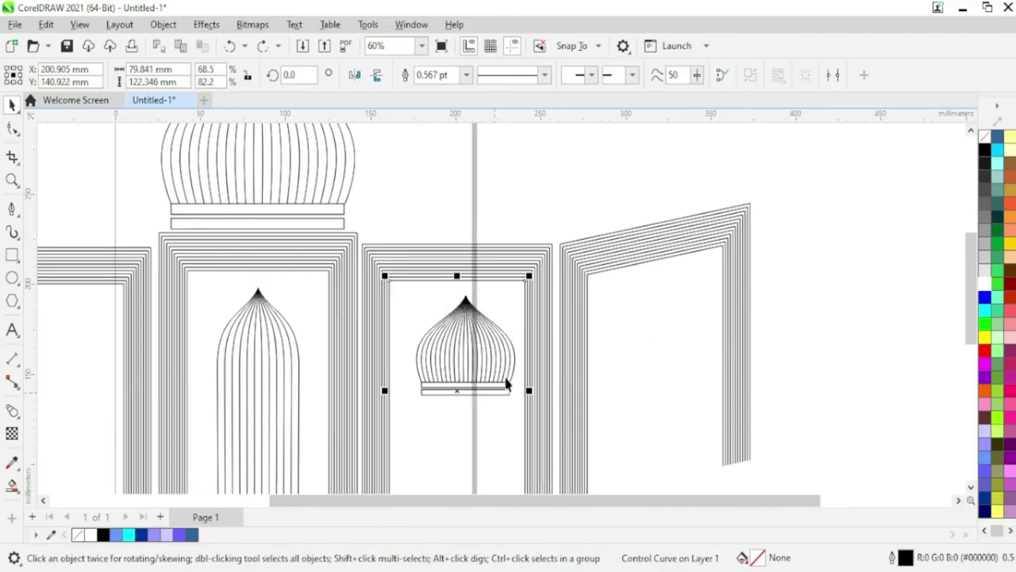
scroll(485, 437, "down", 3)
left_click(654, 461)
left_click_drag(427, 406, 431, 405)
left_click(455, 452)
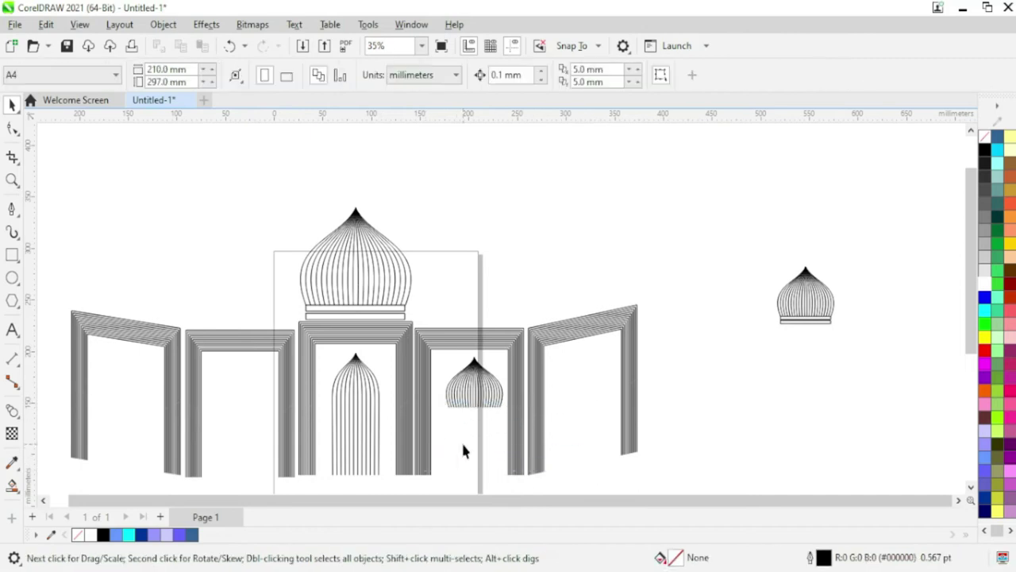
- Stretch the dome shape downward to about 58 mm tall and try placing a duplicate beneath it
left_click(474, 407)
left_click_drag(475, 415, 475, 428)
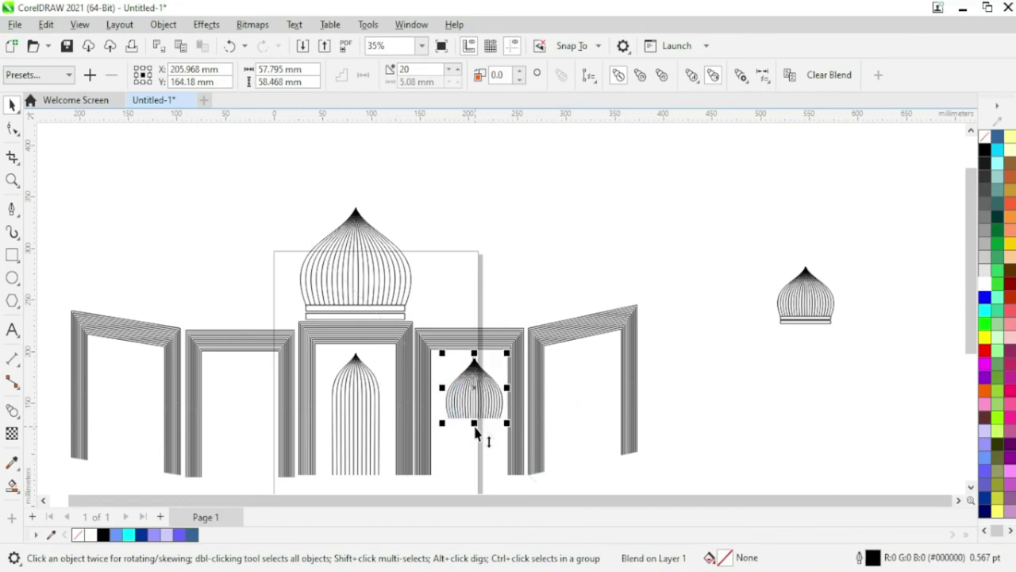
left_click_drag(472, 390, 475, 446)
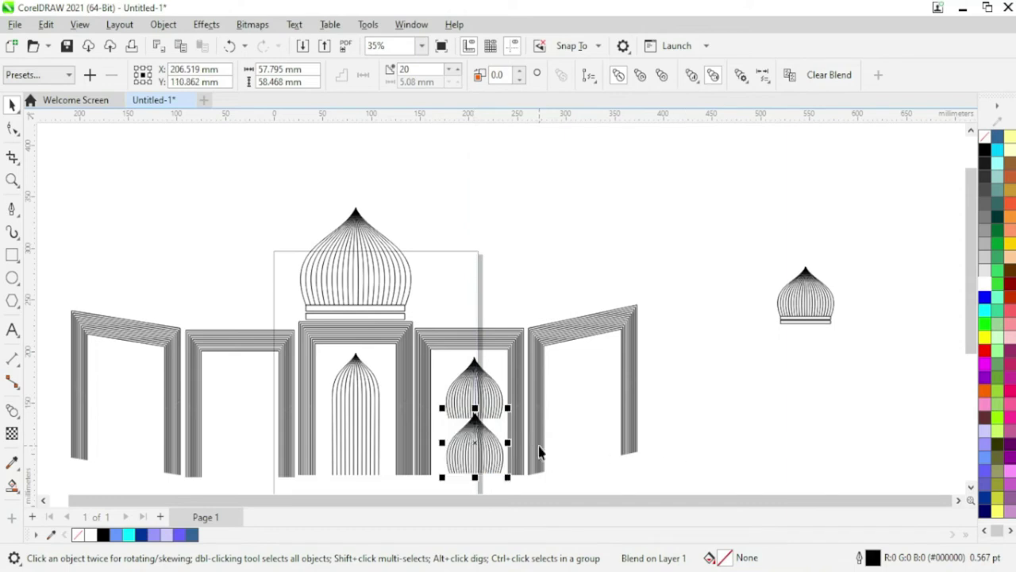
key("Delete")
- Scale the dome shape down to about 46 by 47 mm and centre it horizontally in its frame
left_click(482, 409)
left_click_drag(508, 433, 496, 413)
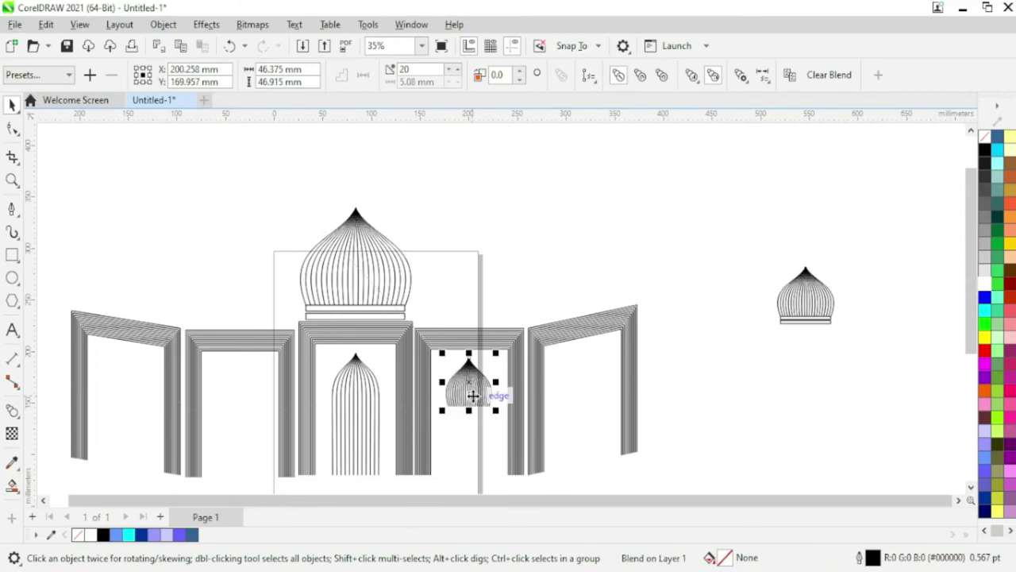
left_click(487, 342)
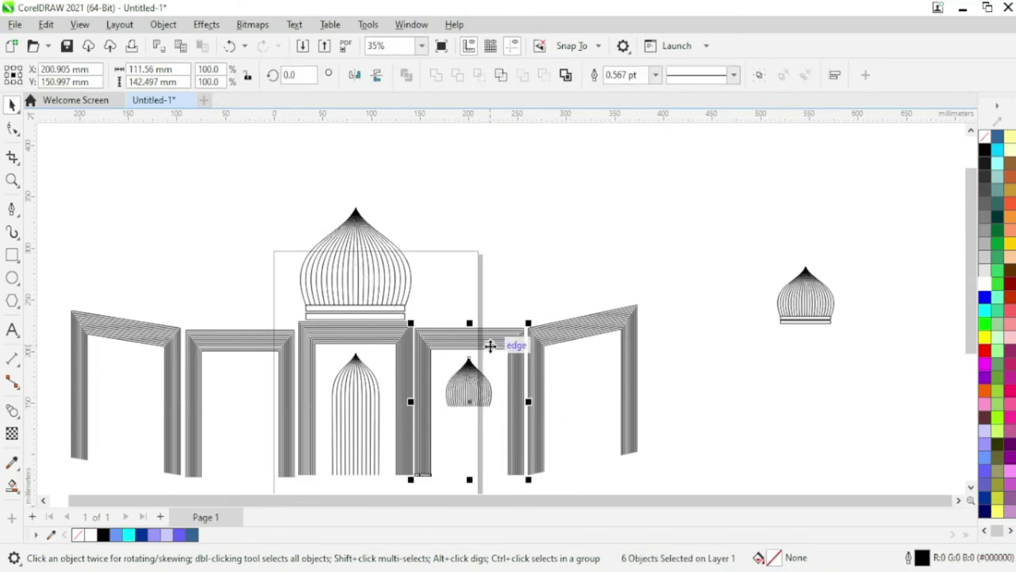
left_click(741, 435)
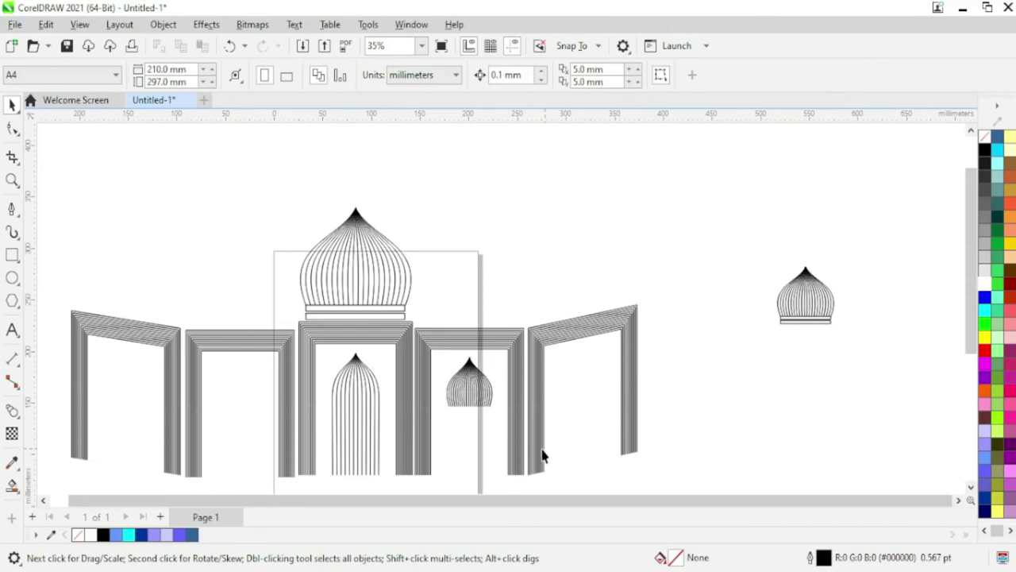
- Duplicate the small dome shape straight below itself inside the inner right frame
left_click(472, 400)
left_click_drag(465, 391, 470, 447)
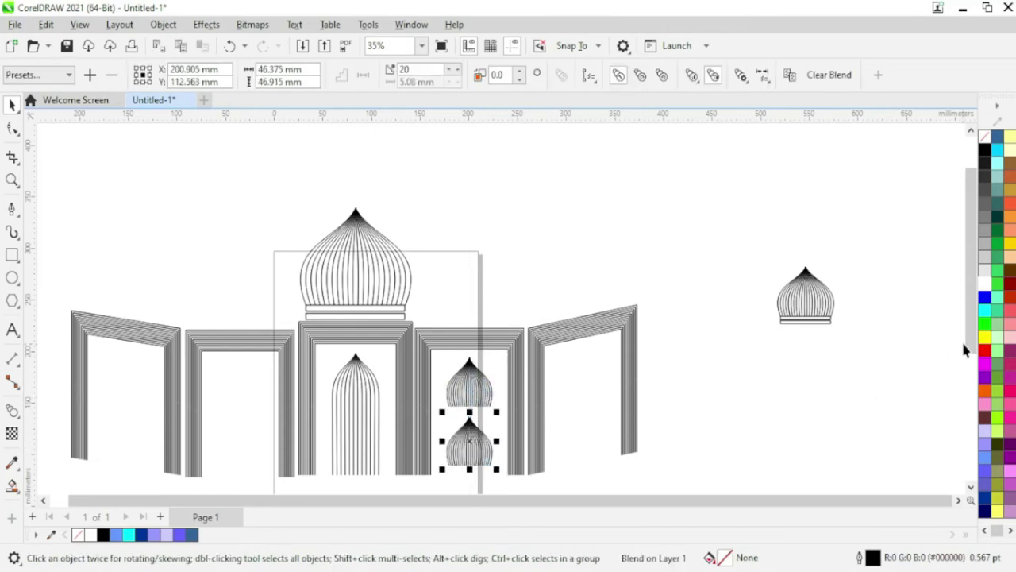
left_click_drag(971, 347, 982, 358)
left_click(643, 455)
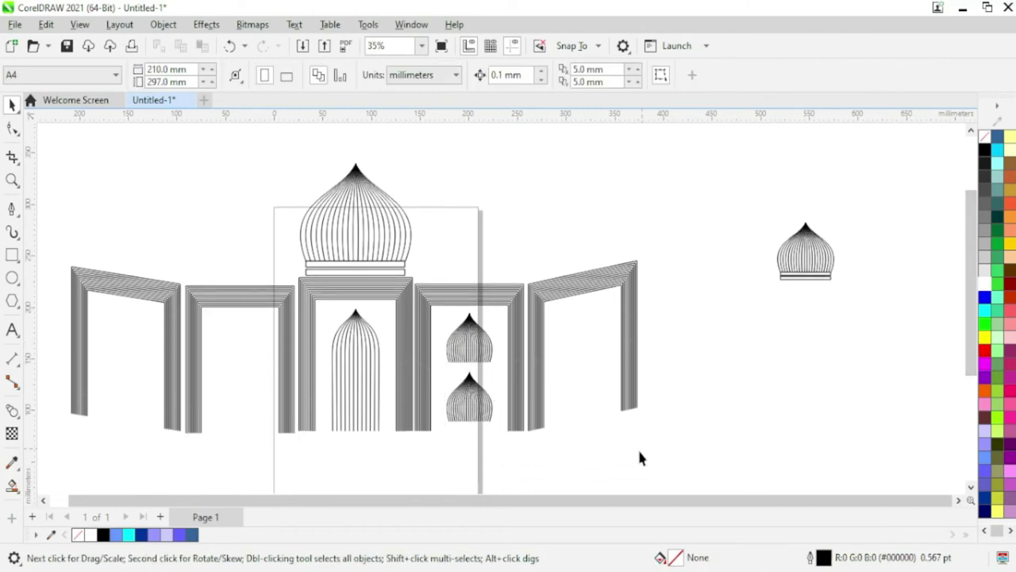
- Copy both stacked dome shapes into the inner left frame and centre them horizontally in it
left_click(476, 421)
left_click(472, 344, "shift")
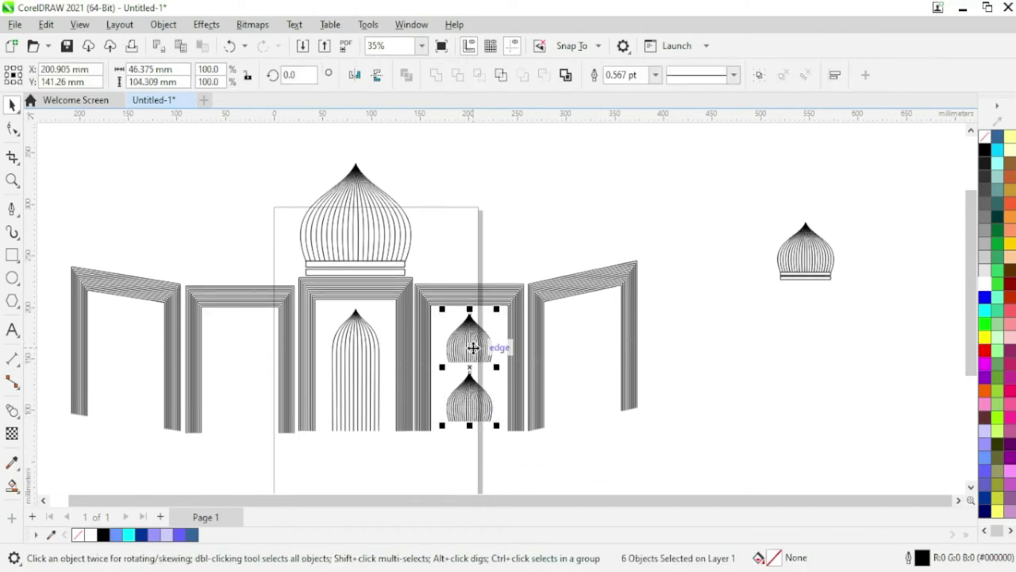
left_click_drag(474, 343, 243, 343)
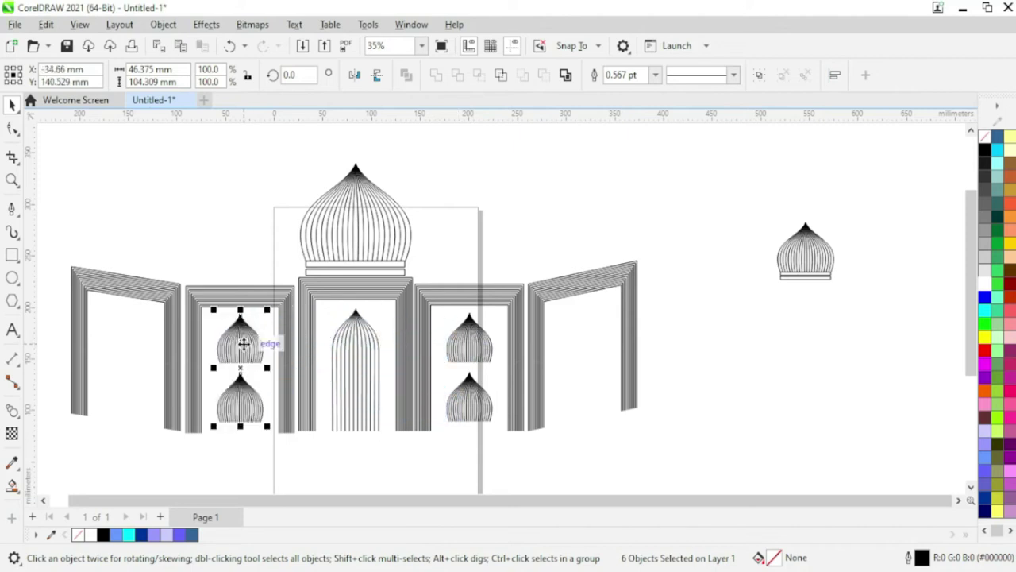
left_click(194, 345, "shift")
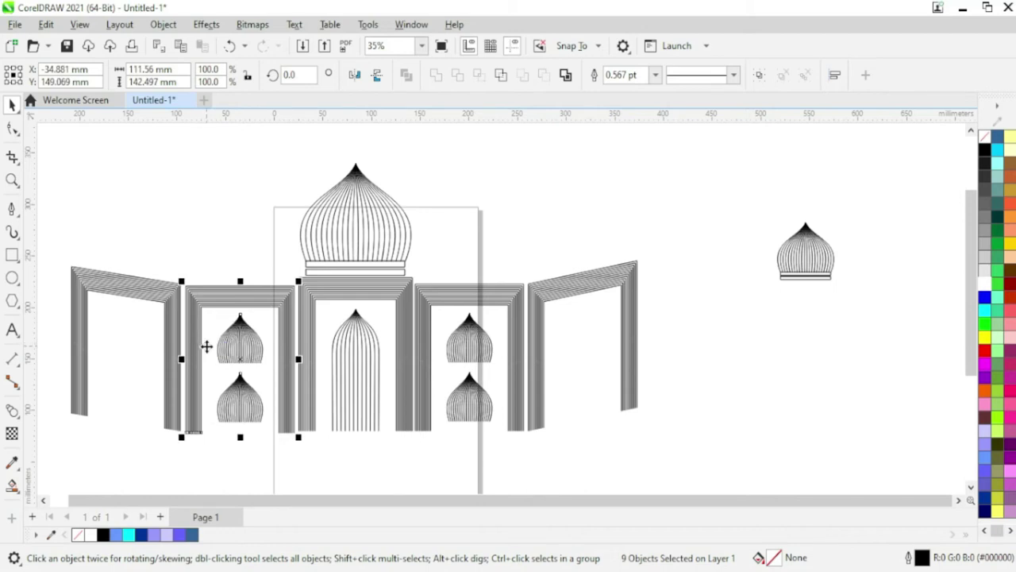
left_click(512, 454)
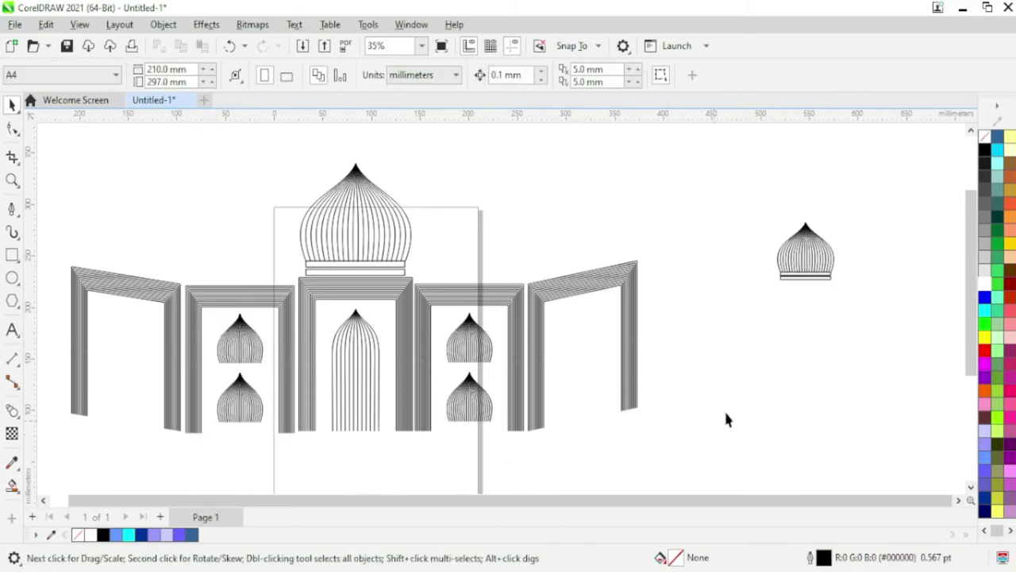
- Copy the central pointed arch to the empty area beside the drawing and shorten the copy to about 81 mm tall
scroll(496, 382, "down", 1)
left_click_drag(377, 363, 754, 375)
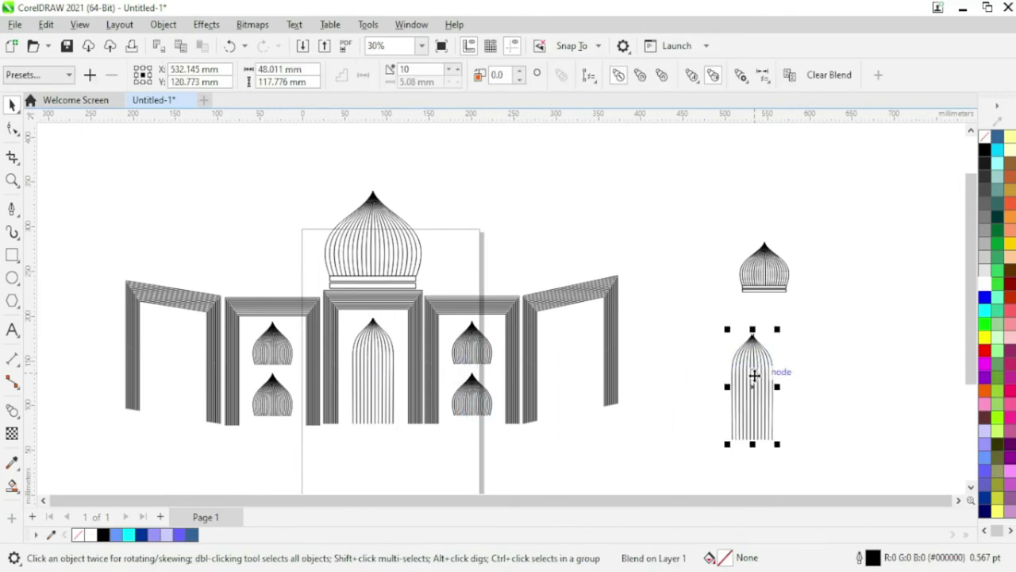
left_click(752, 443)
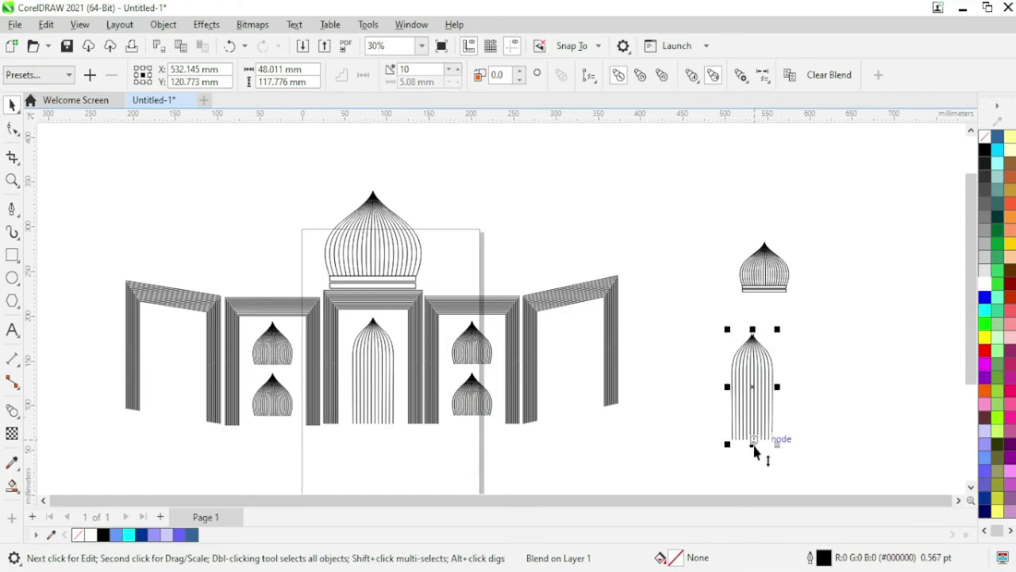
left_click(758, 432)
left_click_drag(752, 444, 758, 421)
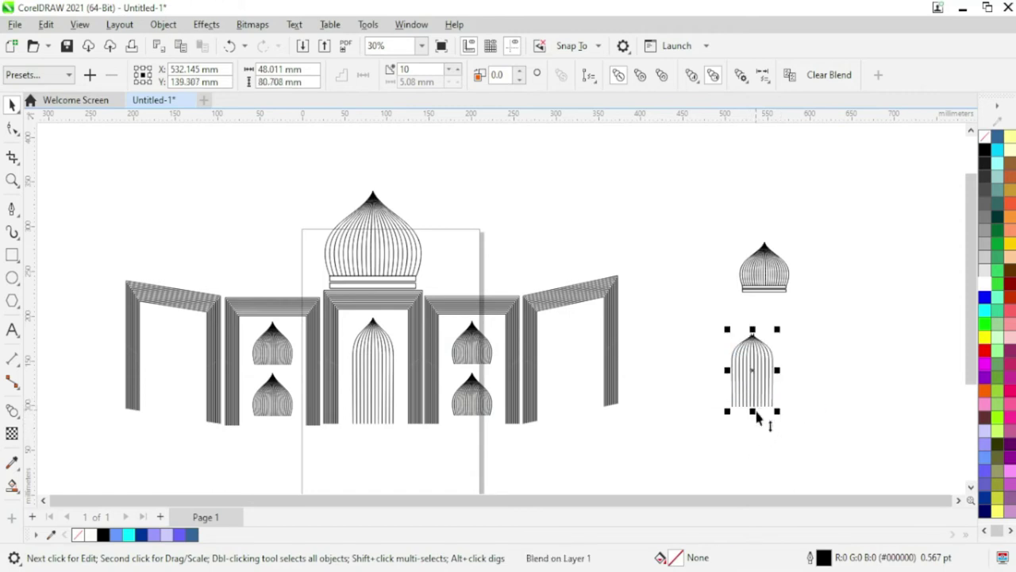
left_click(841, 384)
- Move the shortened arch into the outer right frame and centre it horizontally with that frame
left_click_drag(755, 362, 577, 343)
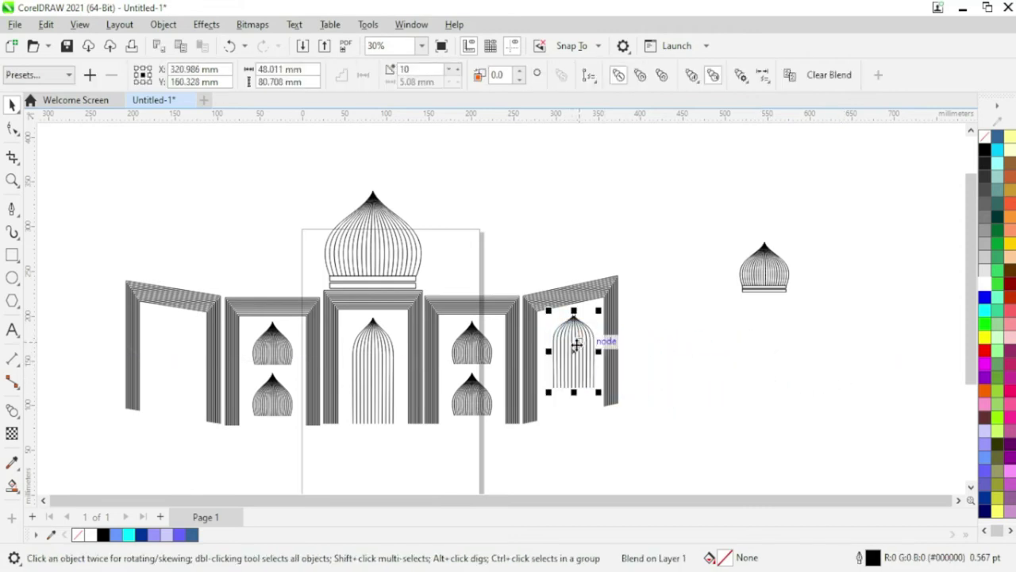
left_click(566, 303)
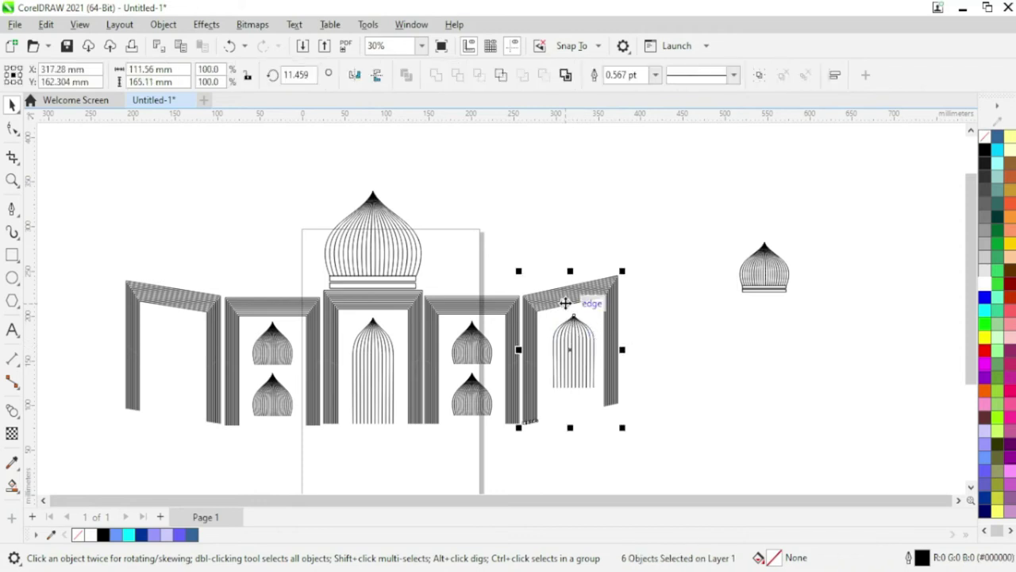
left_click(724, 335)
- Copy the shortened arch from the outer right frame into the middle of the outer left frame
left_click(587, 353)
left_click_drag(578, 351, 176, 383)
left_click(593, 444)
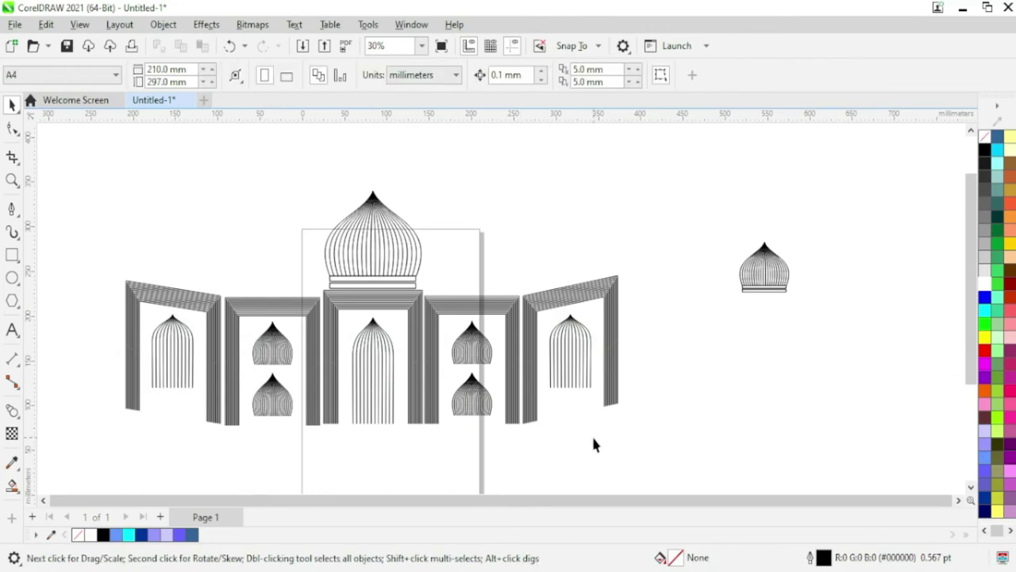
- Place a copy of the spare dome above the inner right frame, enlarged to about 96 by 91 mm and centred, moving the spare further away
left_click(764, 267)
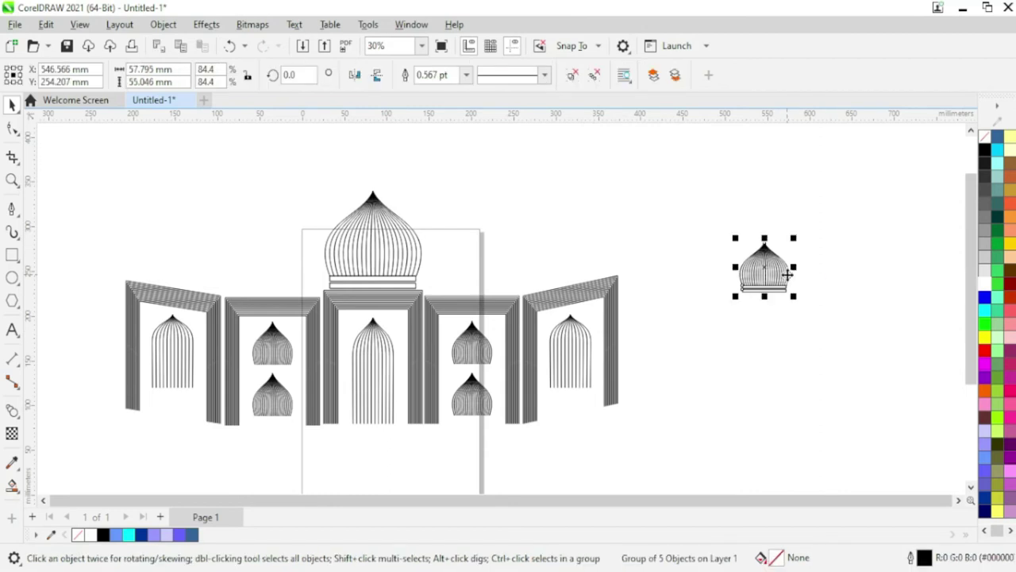
left_click_drag(778, 275, 558, 233)
left_click_drag(782, 278, 870, 202)
left_click_drag(560, 243, 520, 199)
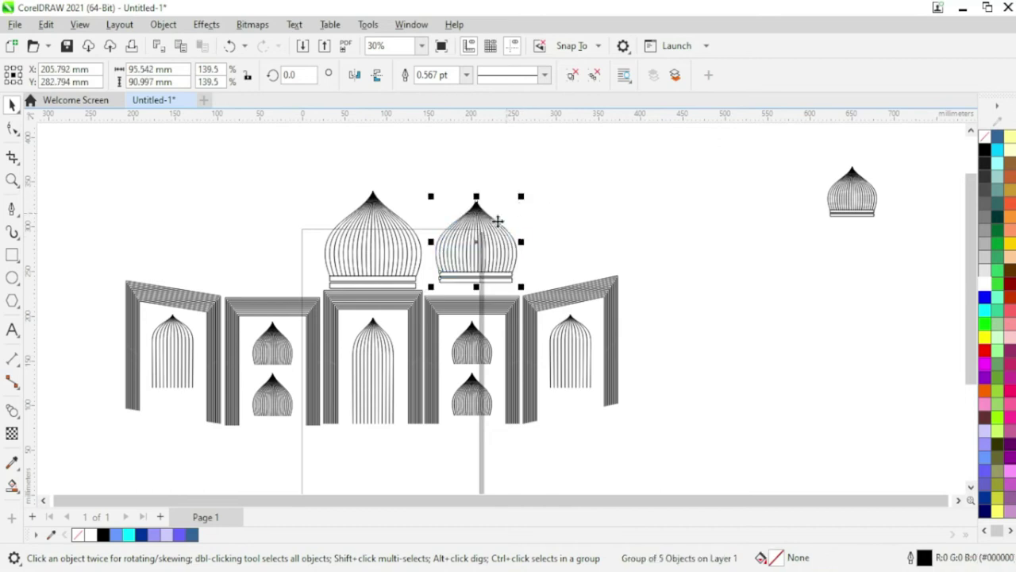
left_click_drag(469, 242, 472, 254)
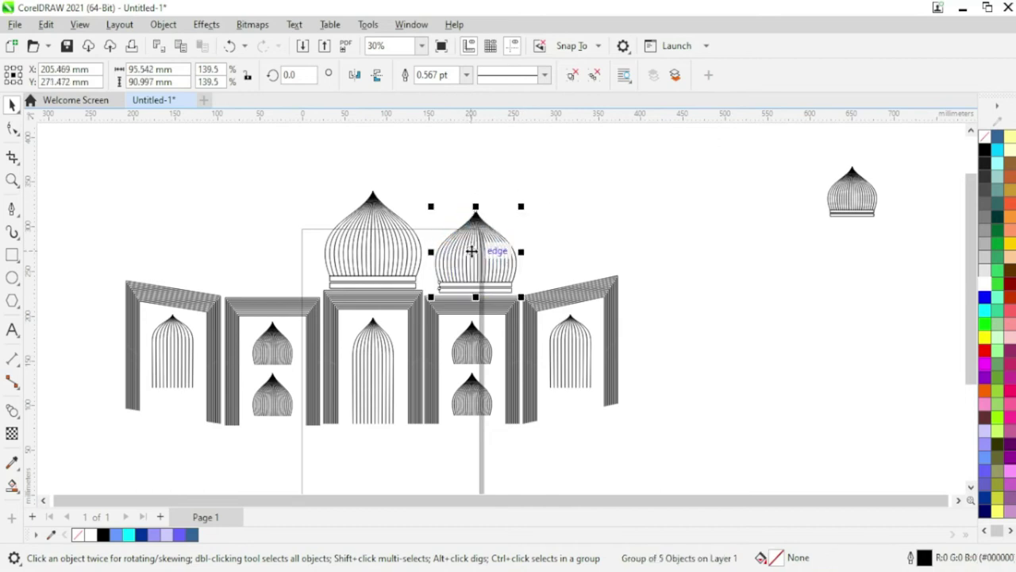
left_click(484, 311, "shift")
left_click(553, 291)
- Copy the enlarged side dome above the inner left frame and centre it horizontally over that frame
left_click_drag(481, 261, 281, 267)
left_click(292, 312, "shift")
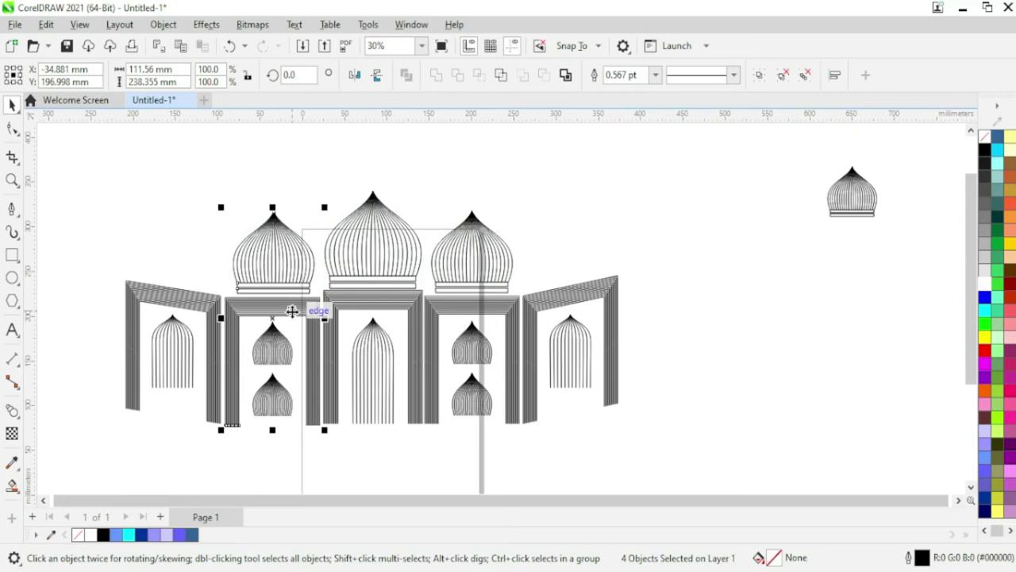
left_click(670, 396)
- Select all parts of the mosque without the spare dome and group them
scroll(333, 395, "down", 2)
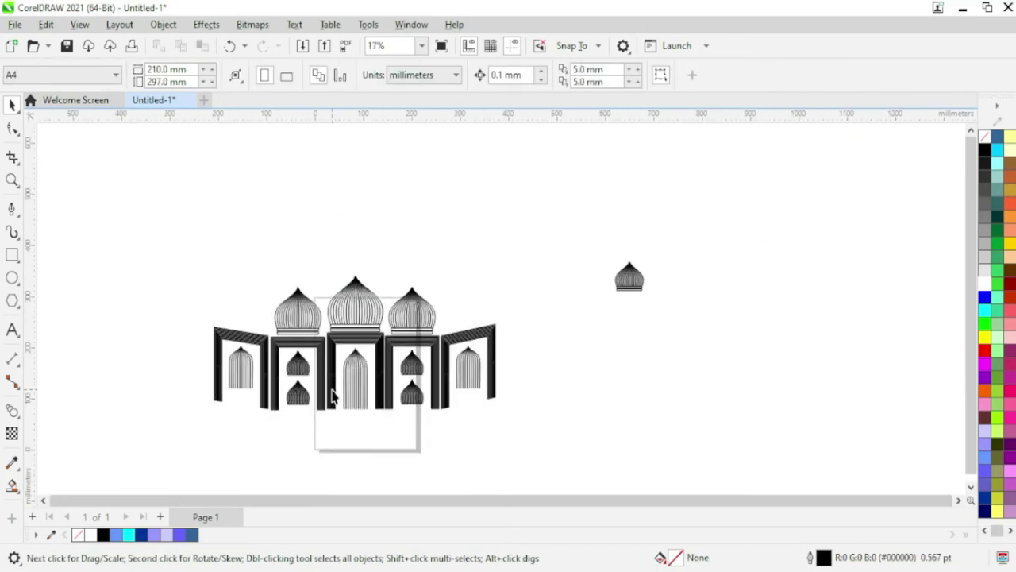
scroll(337, 427, "up", 1)
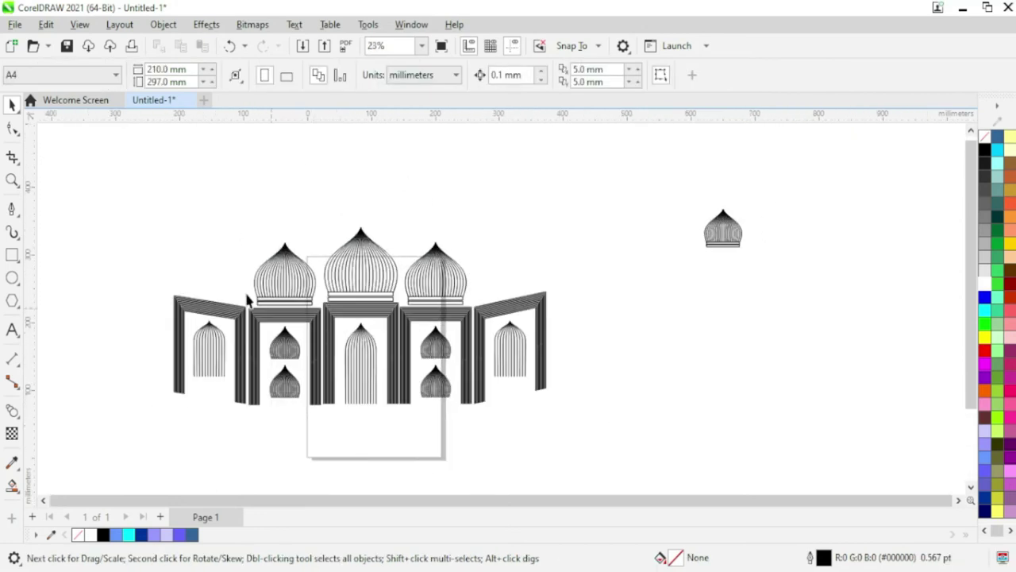
left_click_drag(131, 208, 423, 367)
left_click_drag(578, 429, 627, 431)
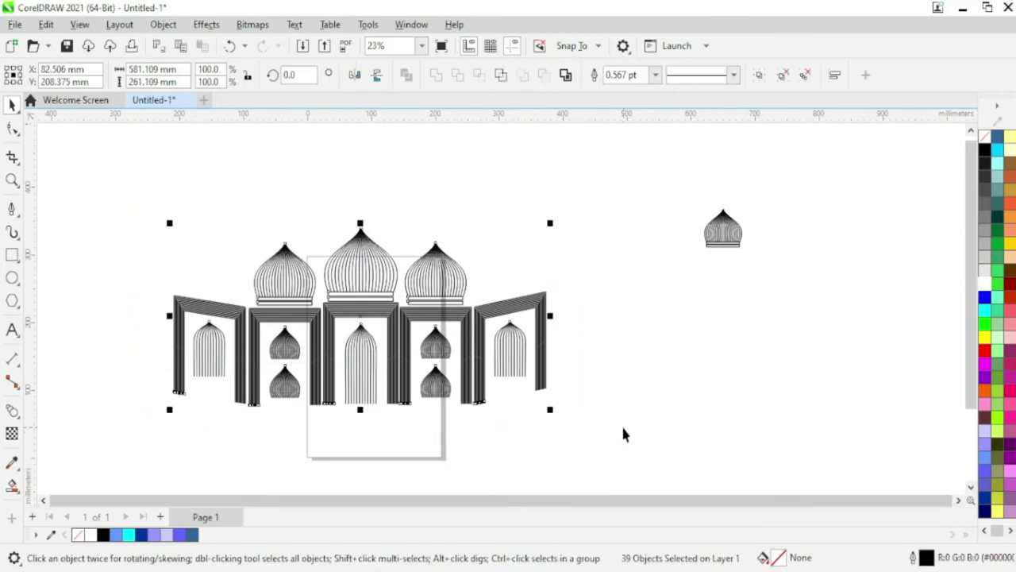
key("ctrl+g")
- Draw a straight vertical line about 316 mm tall in the empty area left of the mosque
scroll(592, 416, "down", 1)
scroll(591, 419, "down", 1)
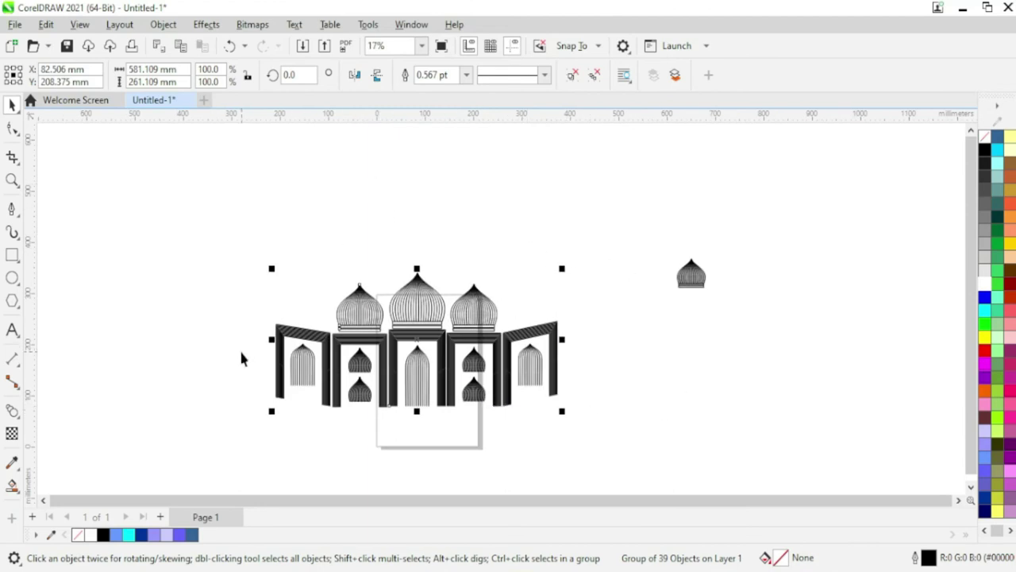
left_click(12, 209)
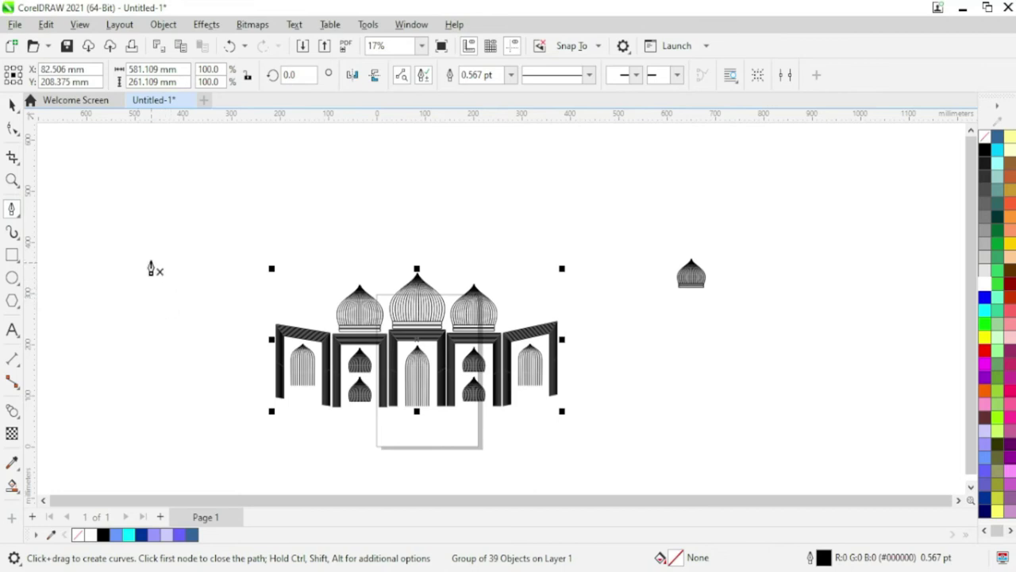
left_click(159, 238)
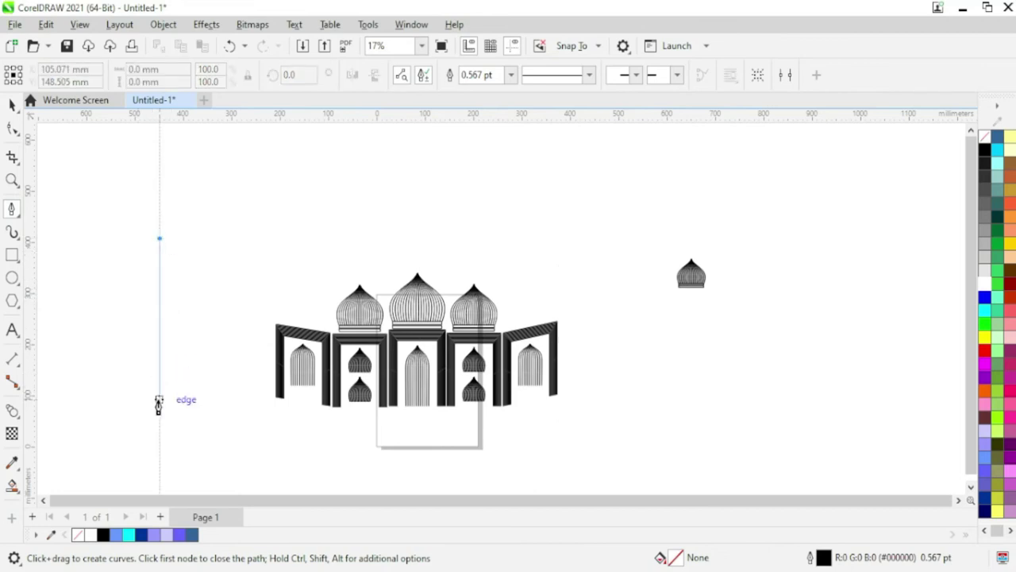
double_click(159, 404)
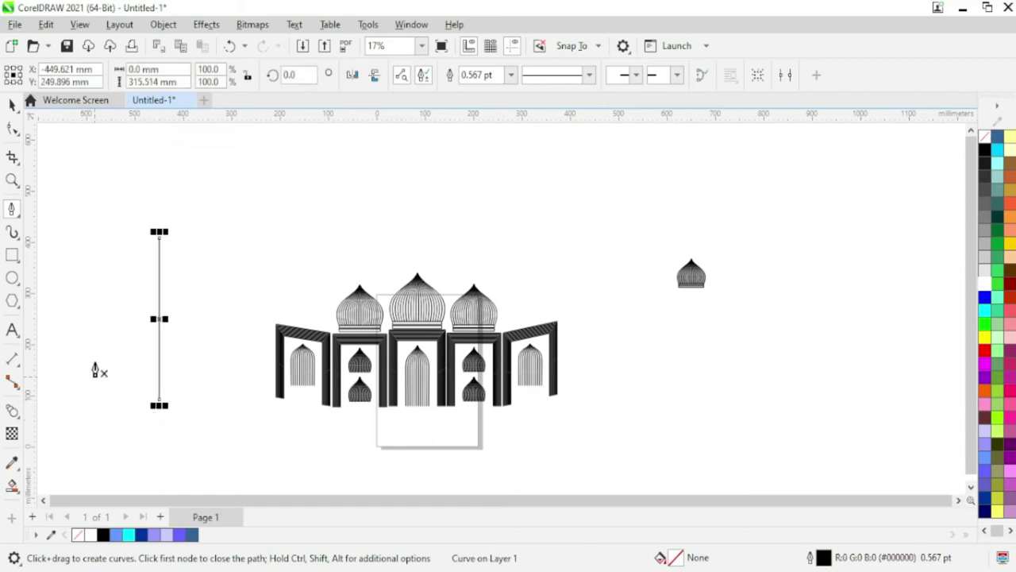
left_click(13, 105)
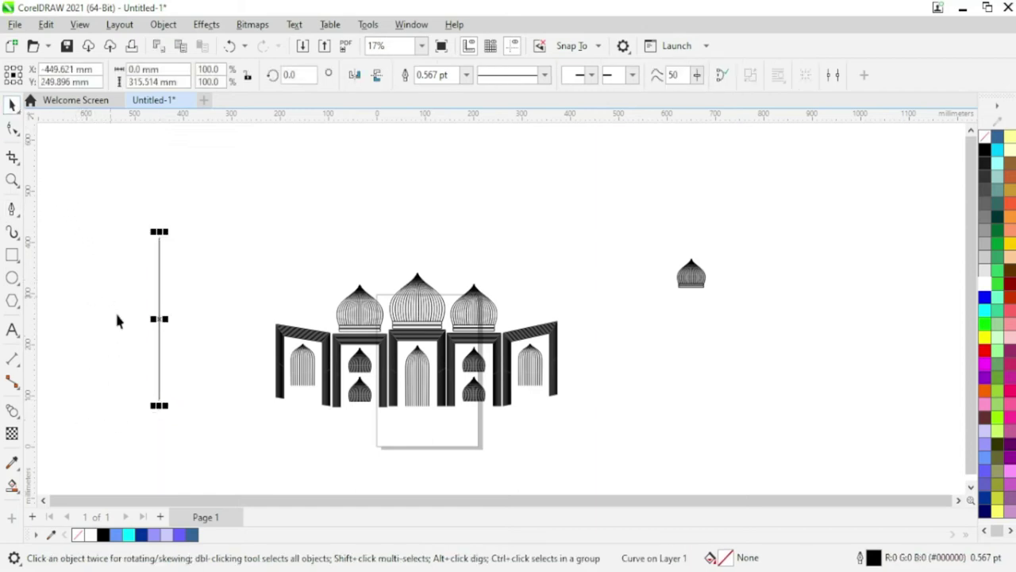
left_click(159, 328)
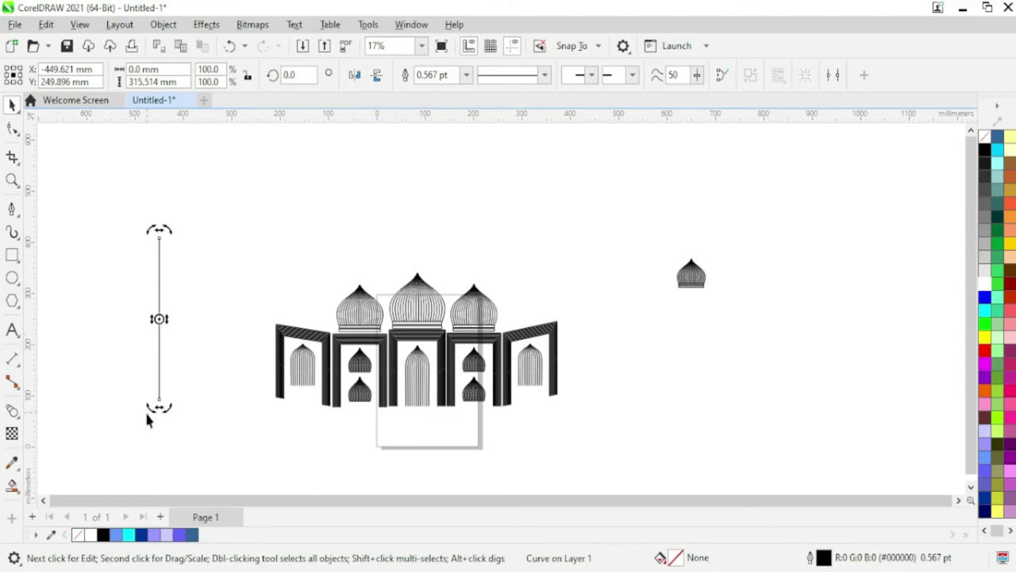
left_click_drag(148, 418, 149, 419)
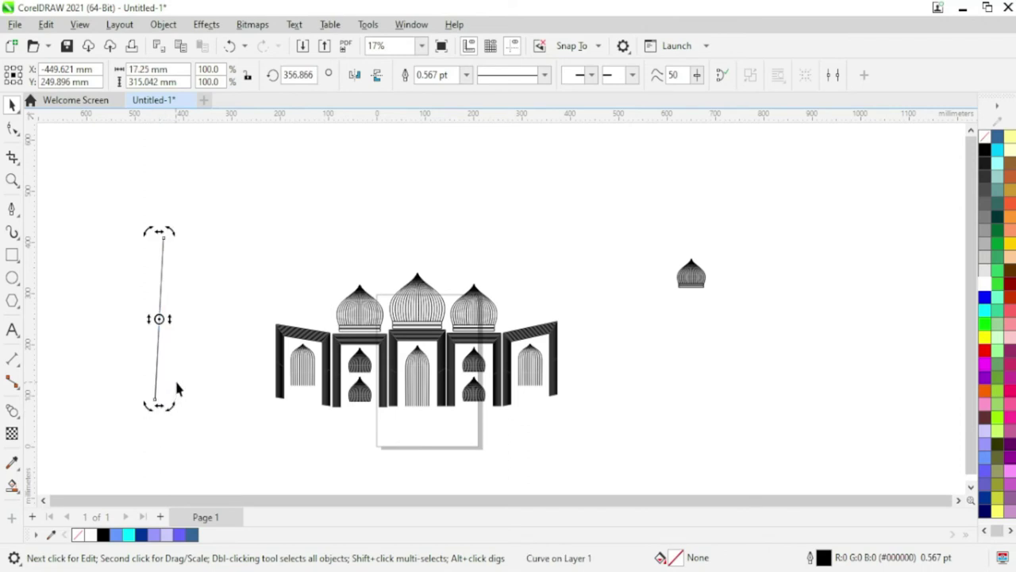
key("ctrl+z")
left_click(171, 342)
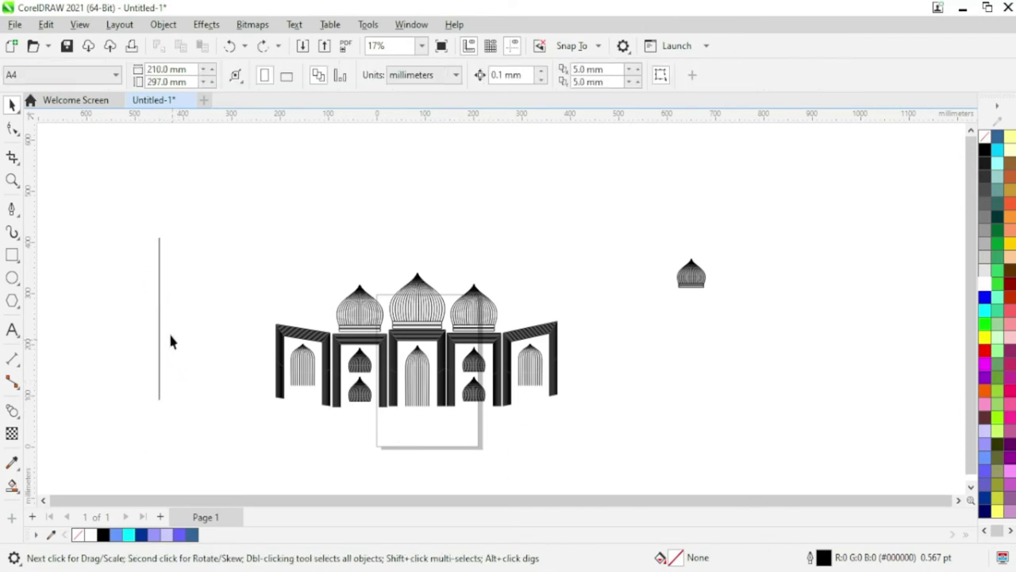
- Duplicate the vertical line about 28 mm to its right at the same height
left_click_drag(218, 366, 214, 418)
scroll(159, 327, "up", 2)
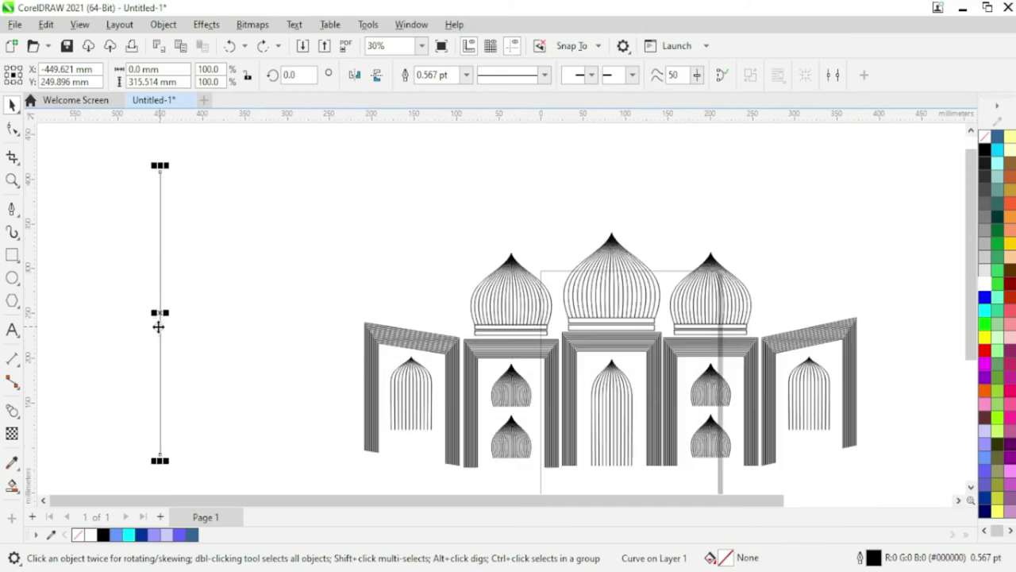
left_click_drag(159, 313, 183, 312)
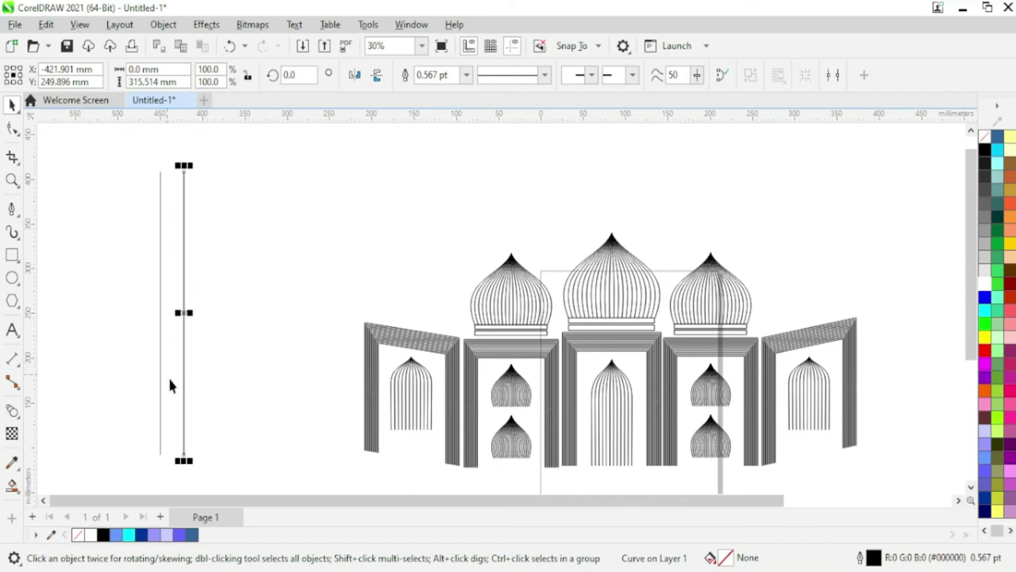
- Rotate the right line about 2.25° and tilt the left line the opposite way so the pair narrows towards the top
left_click(183, 369)
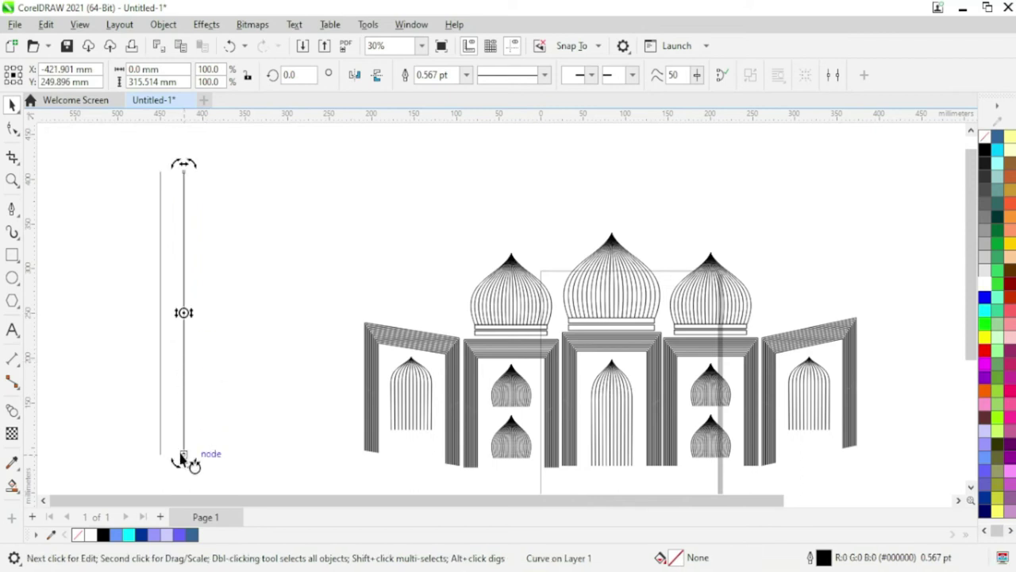
left_click_drag(188, 459, 195, 464)
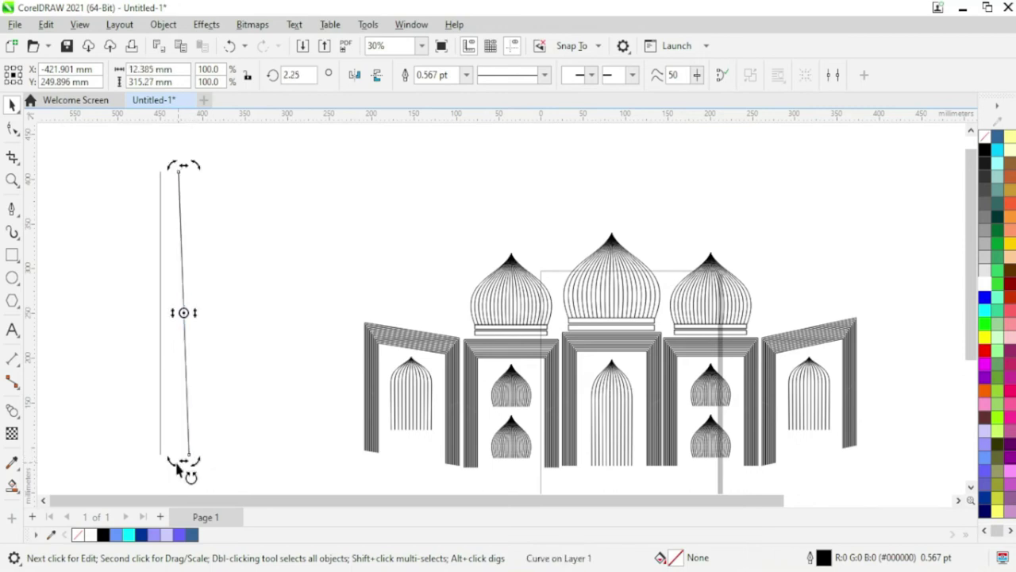
left_click(163, 421)
left_click(159, 397)
left_click(160, 392)
left_click_drag(167, 469, 175, 474)
left_click(246, 429)
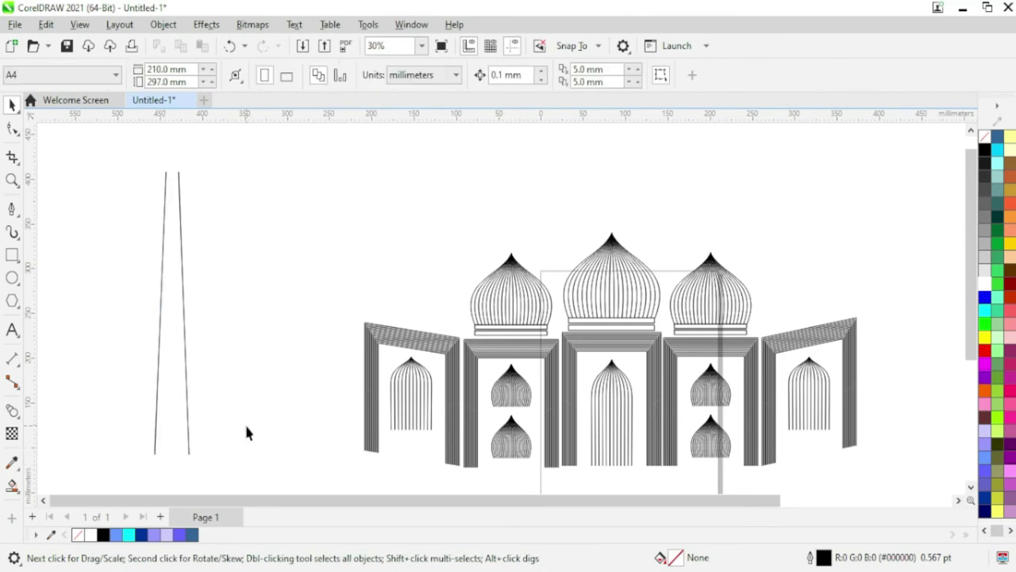
- Place the spare dome on top of the two tilted lines, scaled down to about 21 by 20 mm
scroll(246, 429, "down", 1)
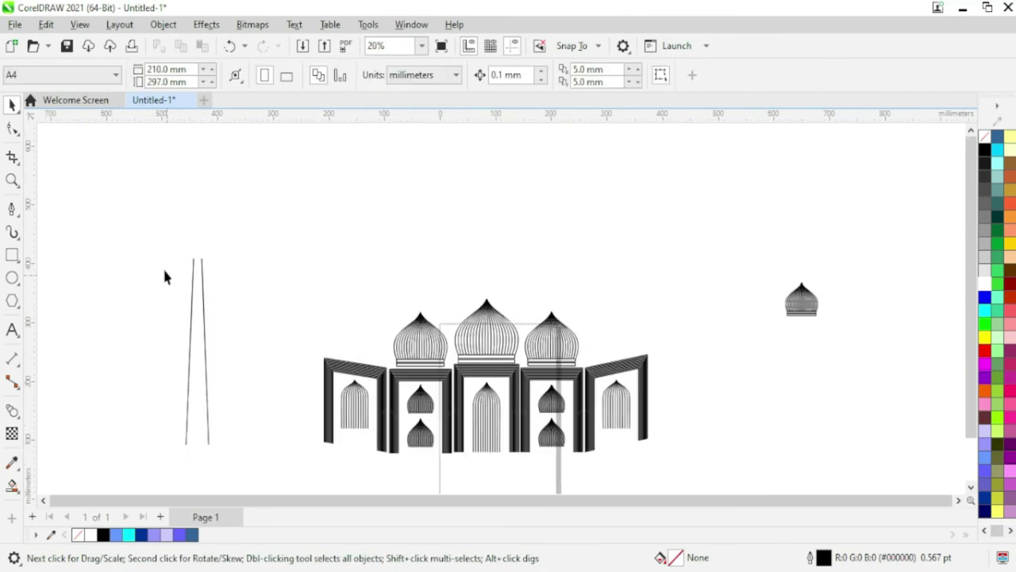
left_click_drag(238, 445, 247, 467)
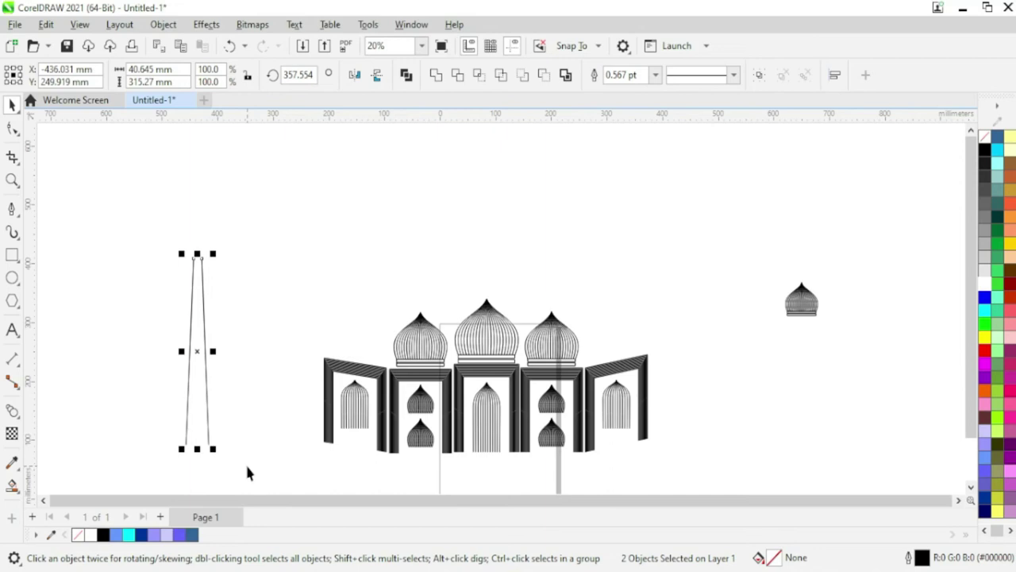
left_click_drag(808, 306, 203, 269)
scroll(200, 267, "up", 1)
left_click_drag(208, 228, 227, 216)
scroll(220, 286, "up", 7)
left_click_drag(263, 250, 244, 249)
scroll(214, 199, "up", 2)
left_click_drag(210, 190, 220, 230)
scroll(233, 304, "down", 3)
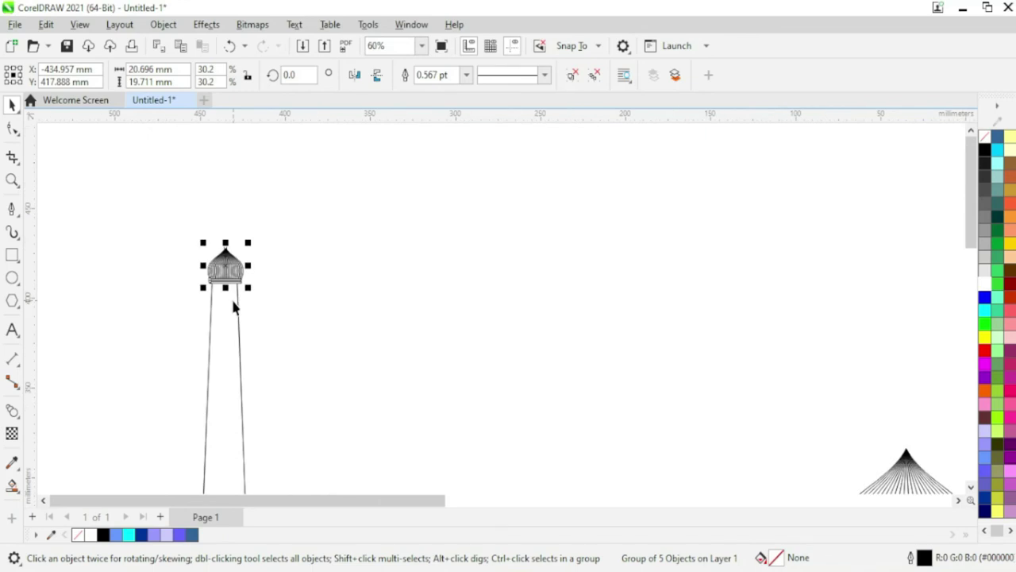
- Blend the two tilted lines into a minaret shaft and set the blend to 8 steps
left_click(12, 409)
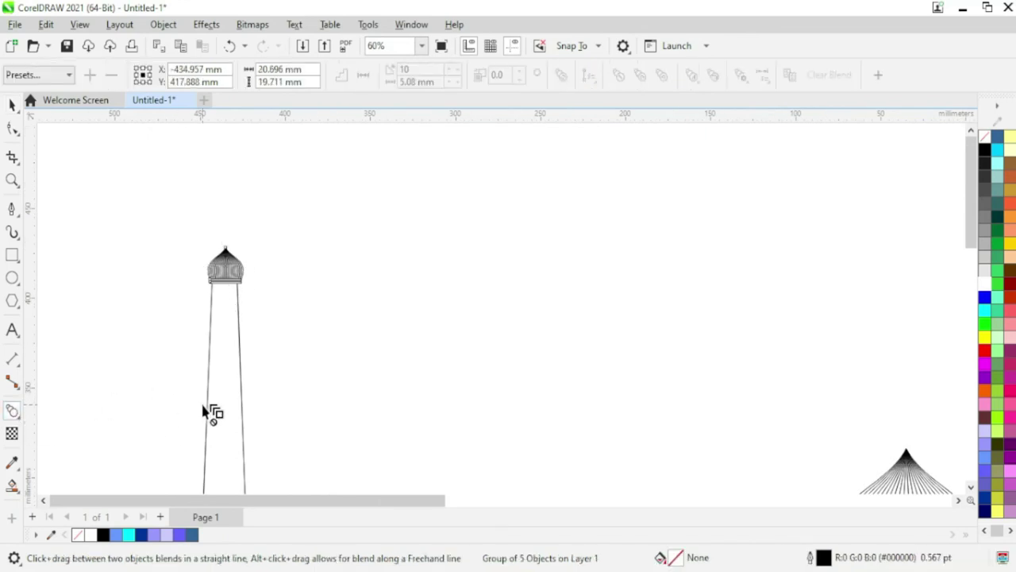
left_click_drag(210, 414, 243, 438)
scroll(240, 438, "down", 1)
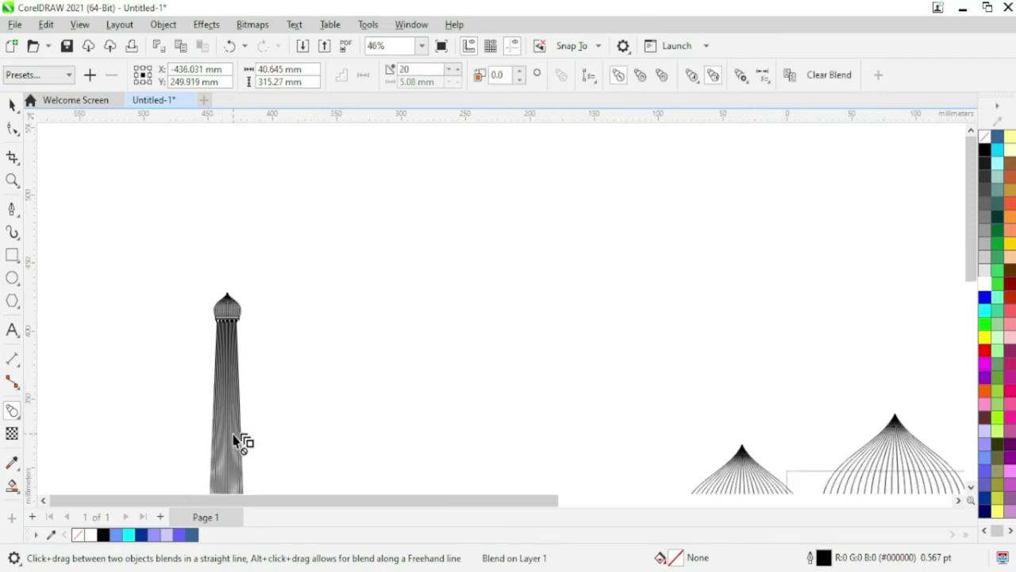
scroll(242, 439, "up", 3)
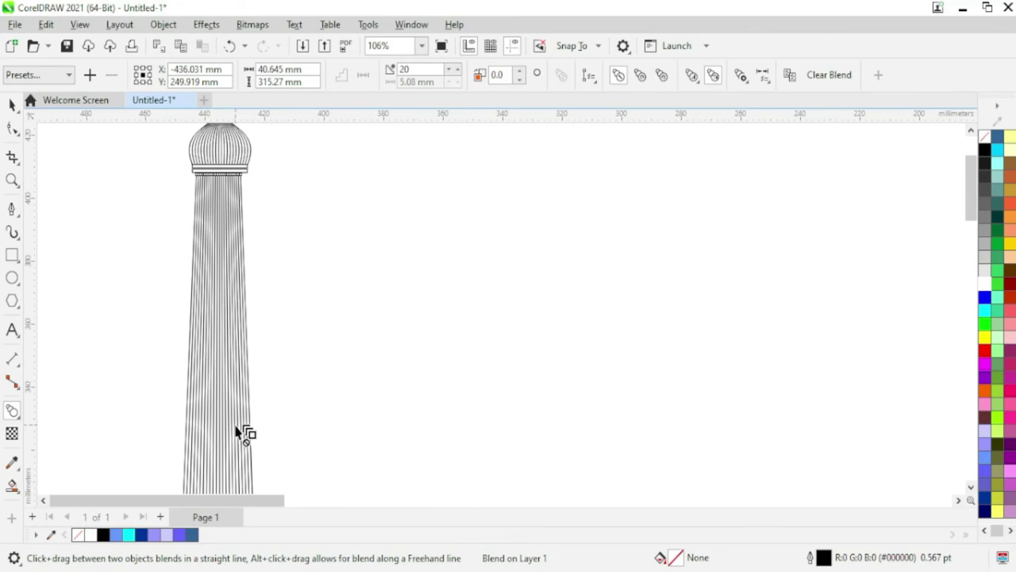
double_click(412, 70)
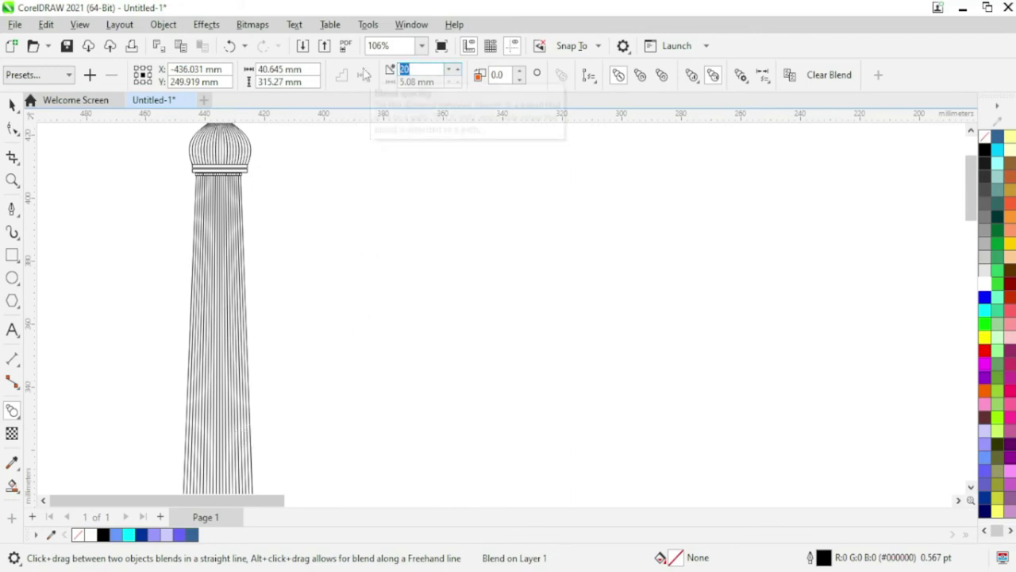
type("8")
key("Return")
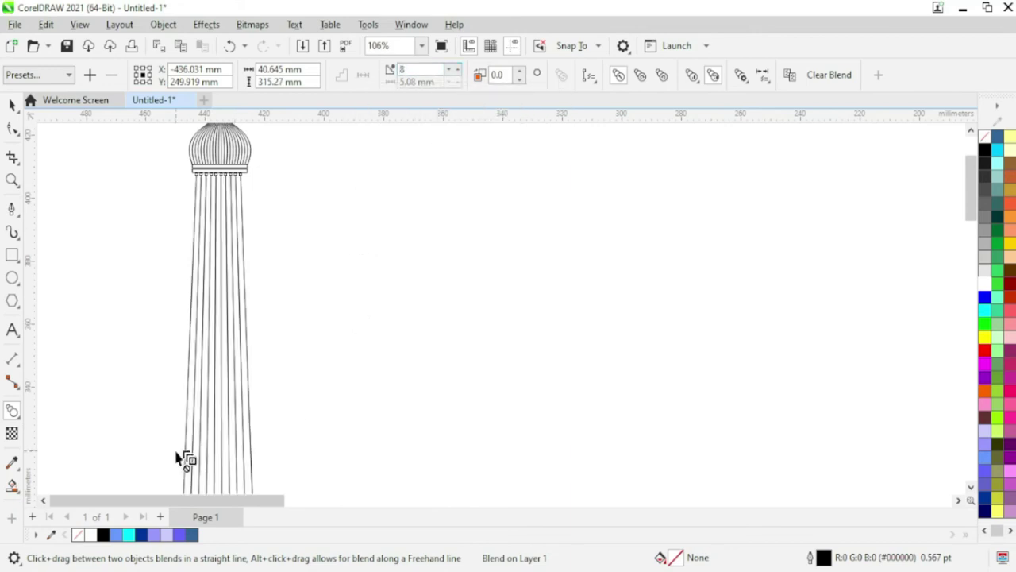
scroll(186, 458, "down", 4)
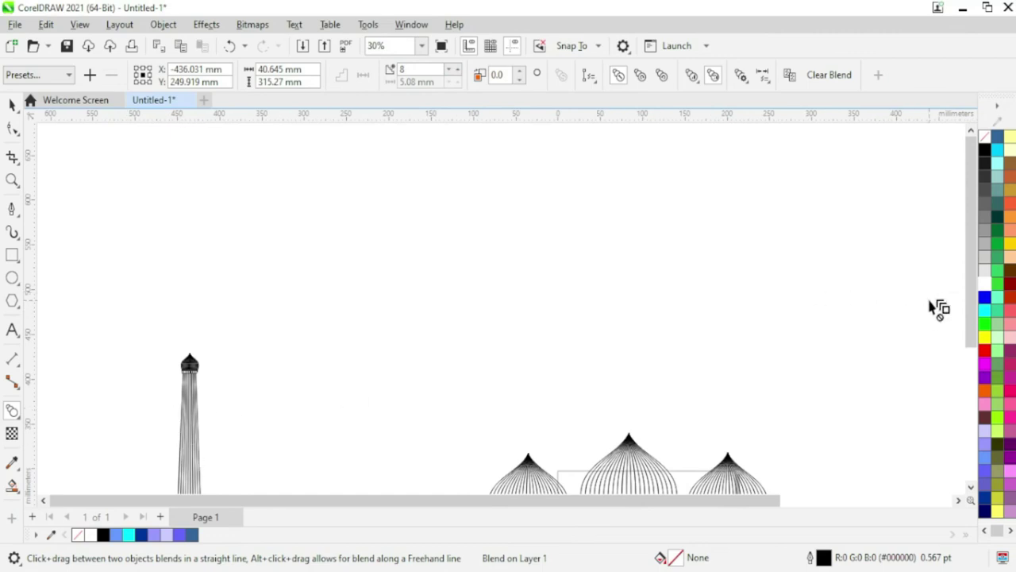
left_click(10, 106)
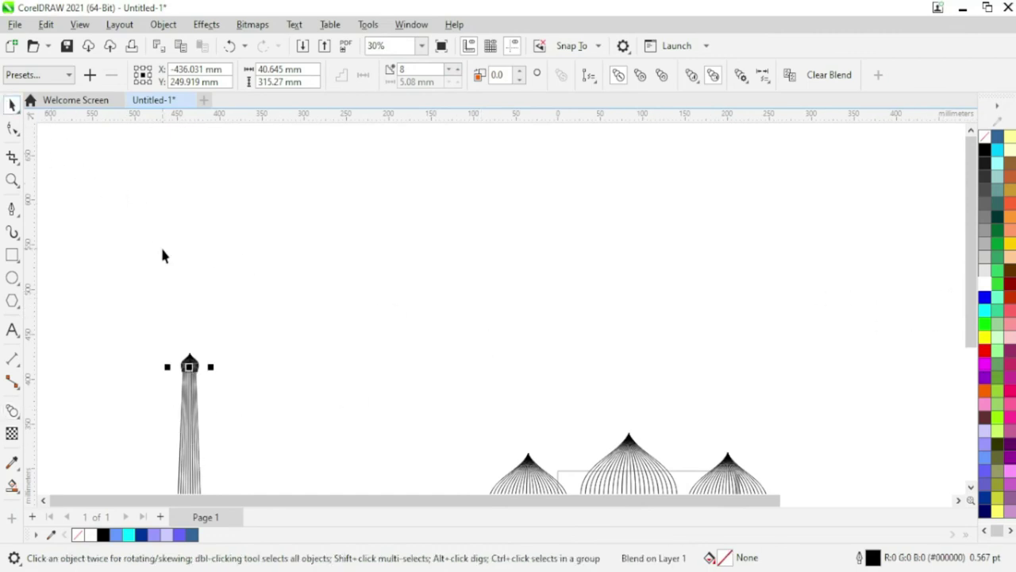
left_click(160, 245)
- Draw a thin horizontal rectangle about 26 by 1.5 mm across the upper part of the minaret shaft
left_click(12, 256)
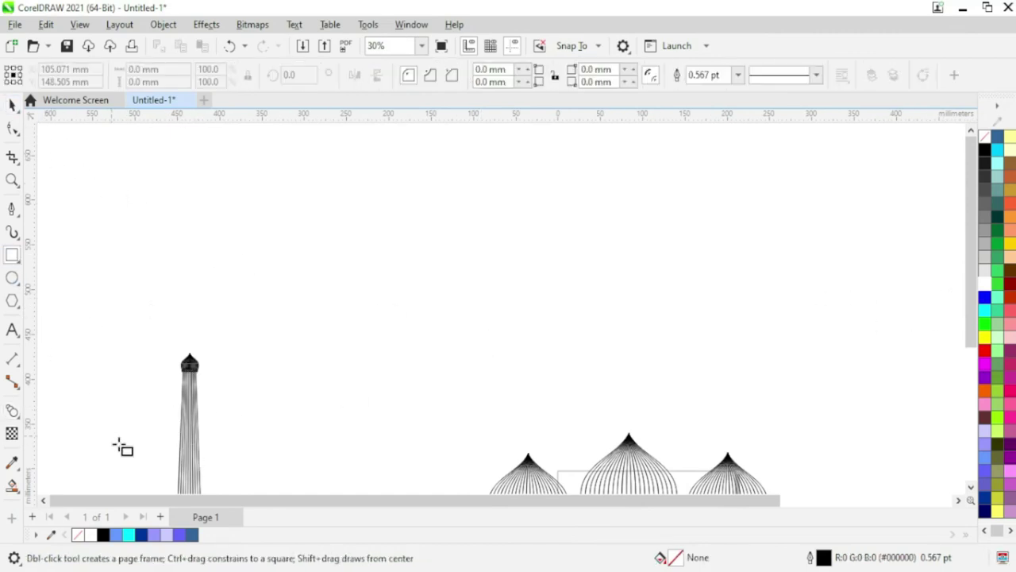
scroll(189, 451, "up", 4)
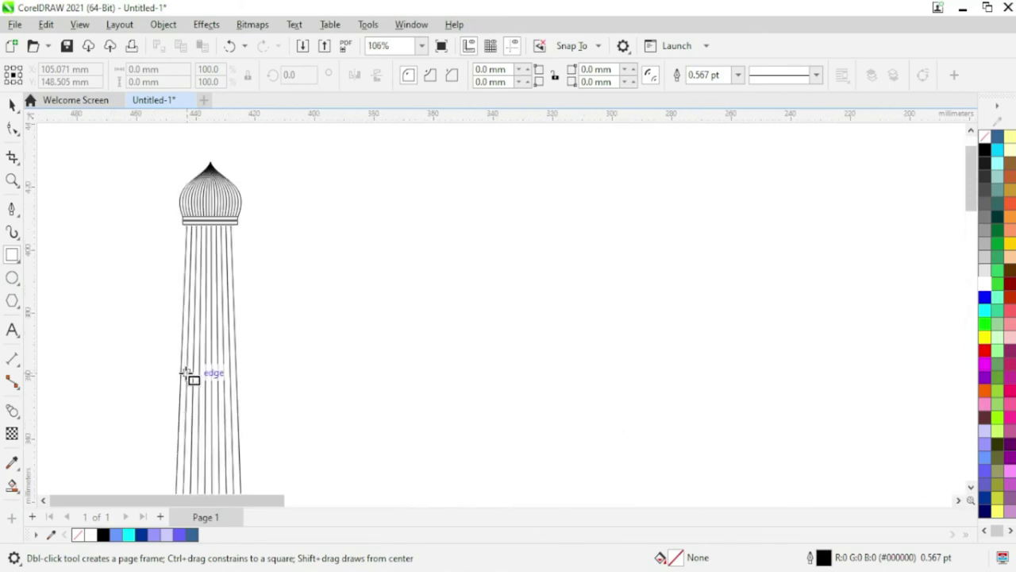
left_click_drag(169, 368, 249, 371)
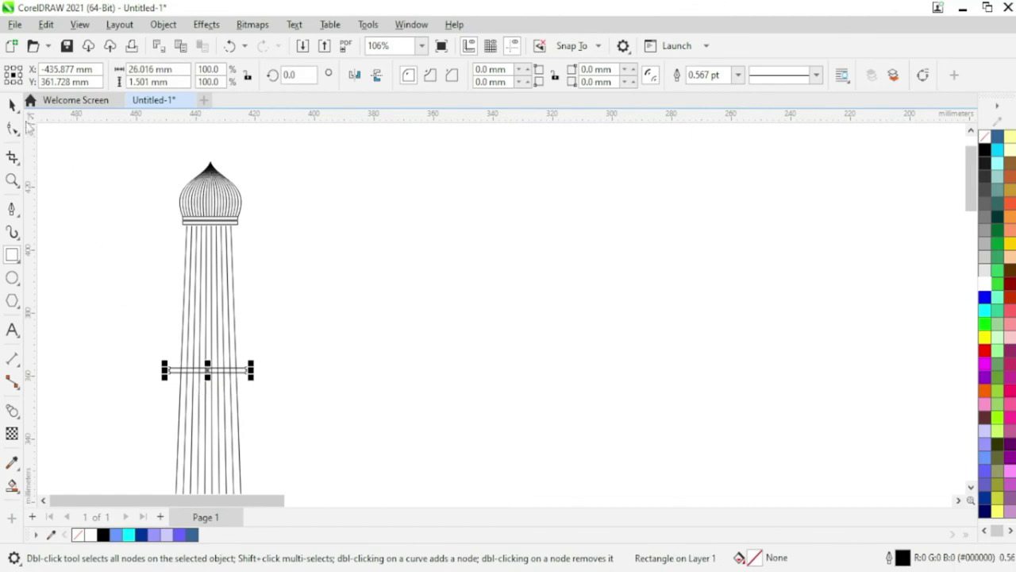
- Duplicate the thin rectangle twice below itself and align the right edges of all three bars
left_click(11, 104)
scroll(192, 386, "up", 3)
scroll(193, 381, "up", 2)
left_click_drag(194, 354, 188, 400)
left_click_drag(103, 325, 381, 436)
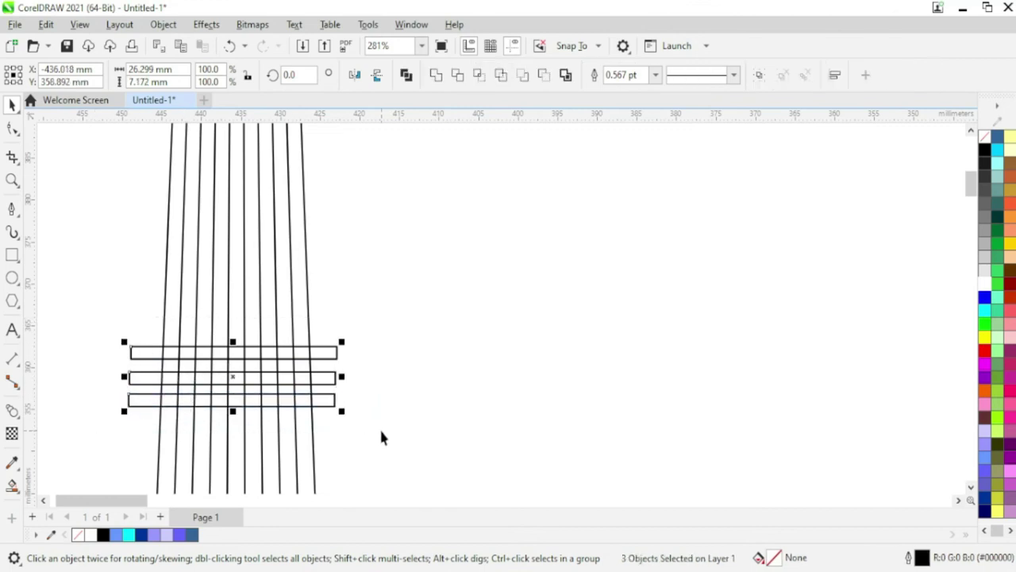
key("r")
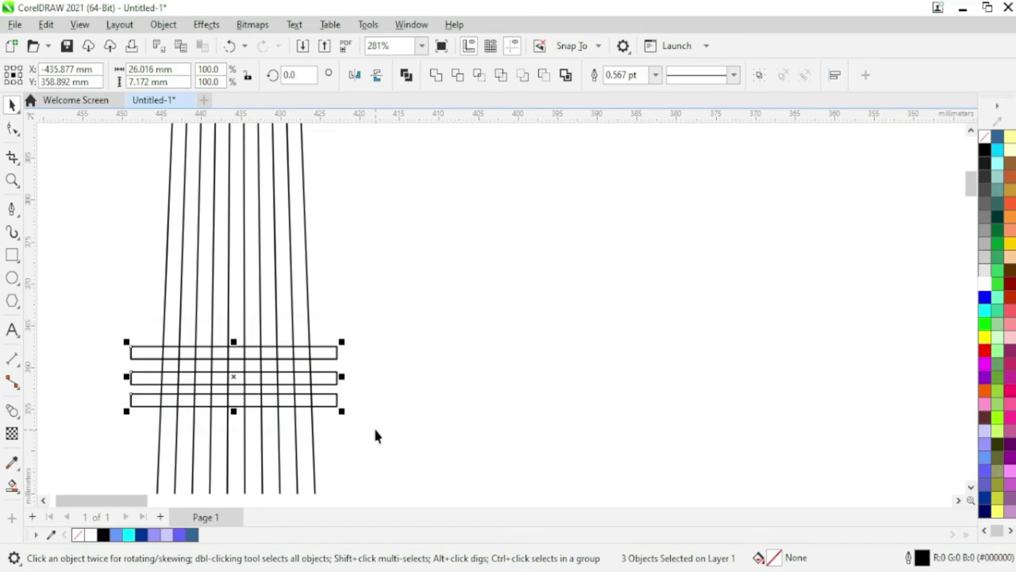
- Nudge the middle bar up to even out the spacing and group the three bars
left_click(420, 405)
left_click(188, 384)
key("Up")
left_click_drag(99, 310, 375, 435)
key("ctrl+g")
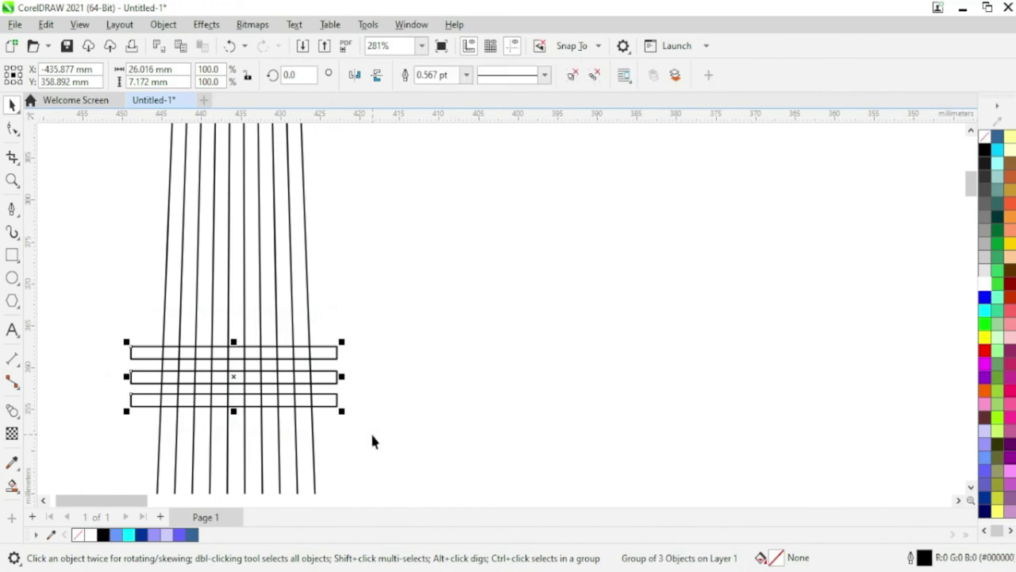
- Copy the three-bar band about 78 mm down the minaret shaft and widen the copy to about 29.7 mm
key("F4")
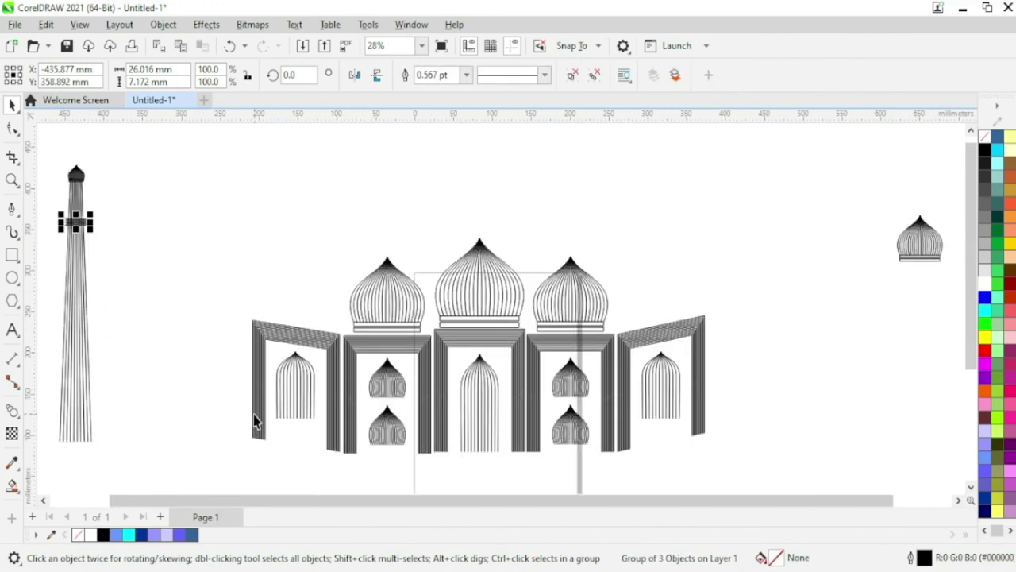
scroll(65, 238, "up", 3)
left_click_drag(77, 211, 79, 358)
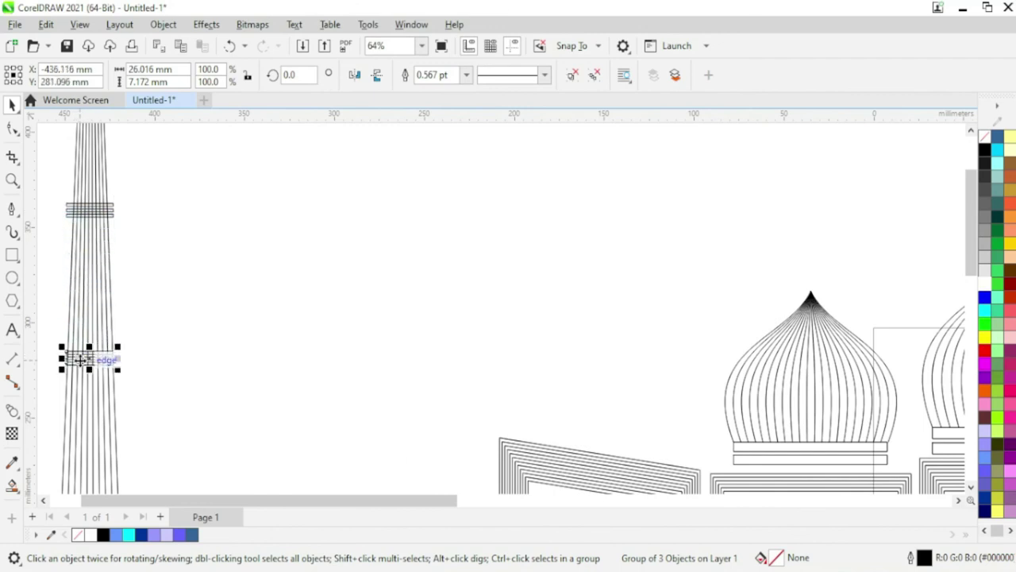
scroll(79, 357, "up", 4)
left_click_drag(203, 356, 213, 354)
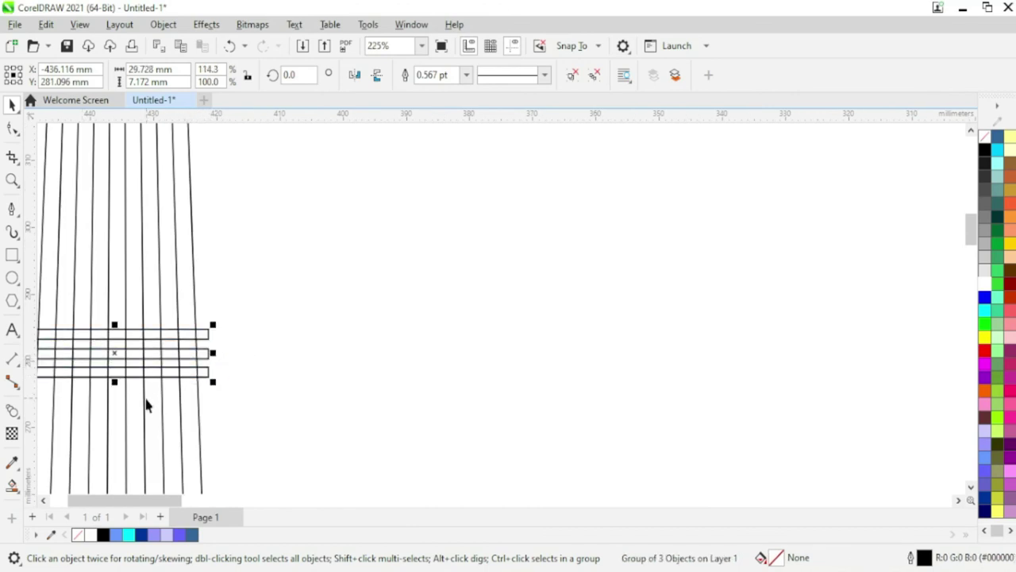
left_click(237, 399)
- Group the minaret's dome, shaft and both bands into one object
scroll(229, 403, "down", 5)
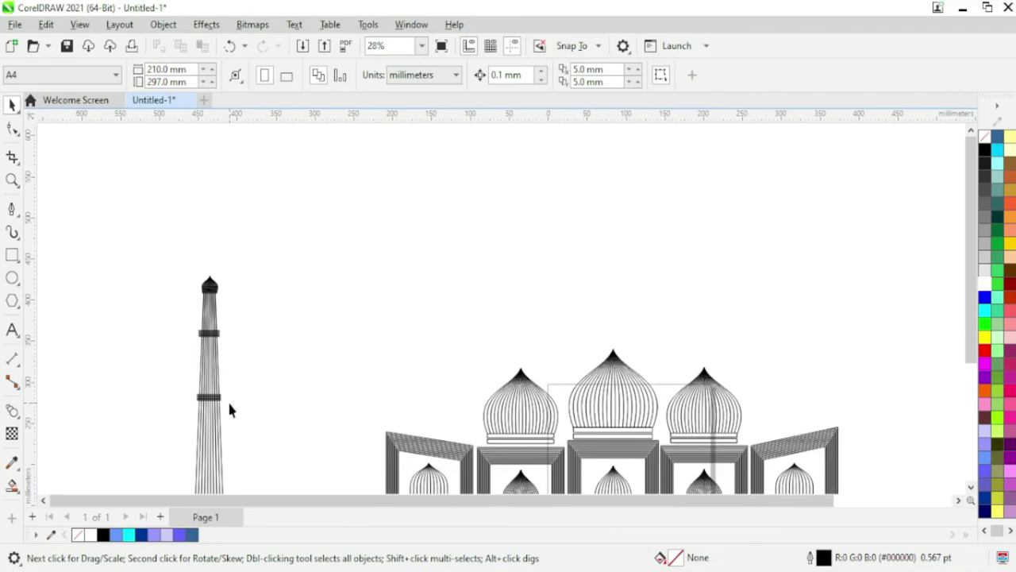
scroll(229, 408, "down", 1)
scroll(973, 361, "down", 3)
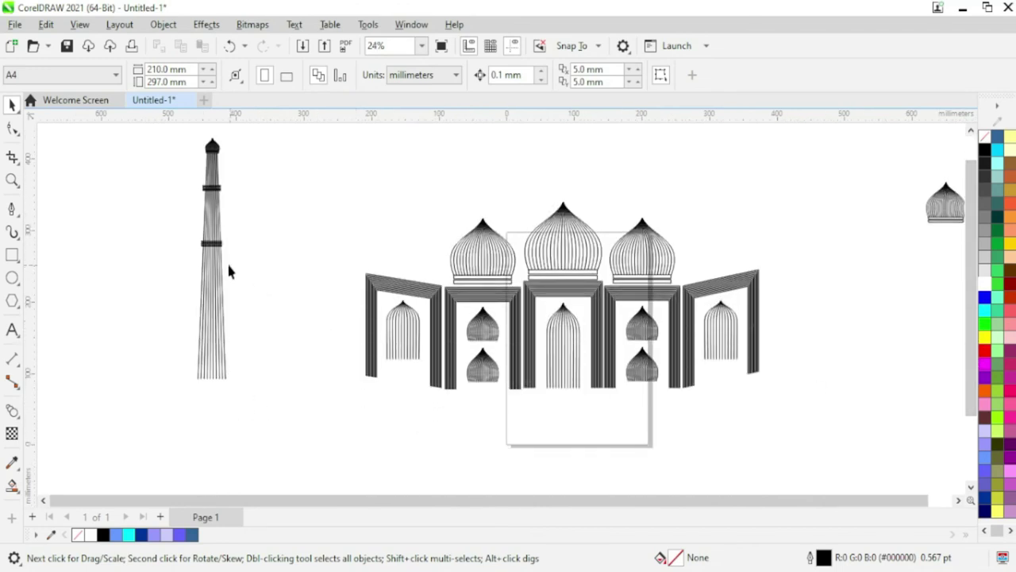
scroll(229, 266, "down", 2)
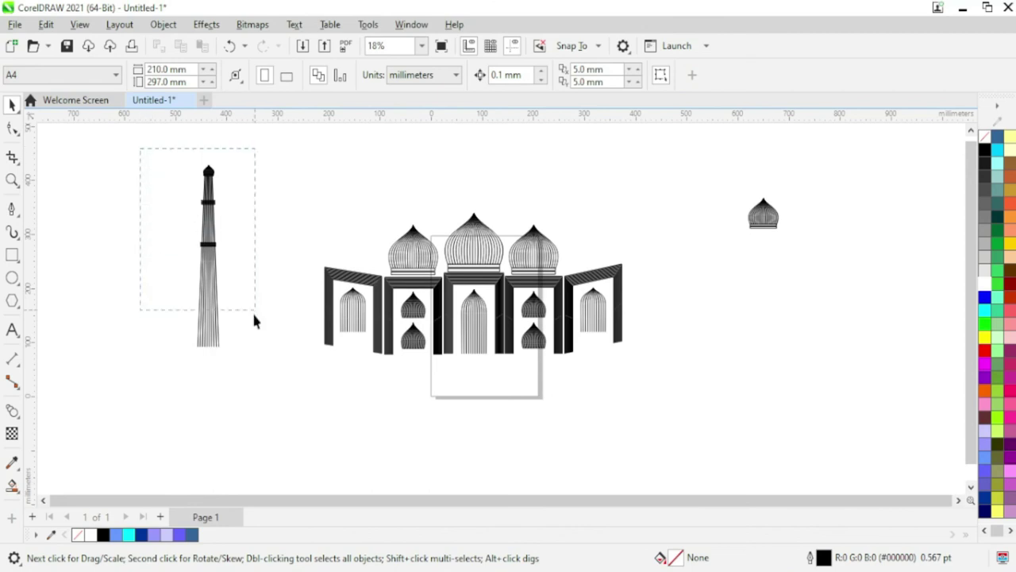
left_click_drag(255, 368, 256, 369)
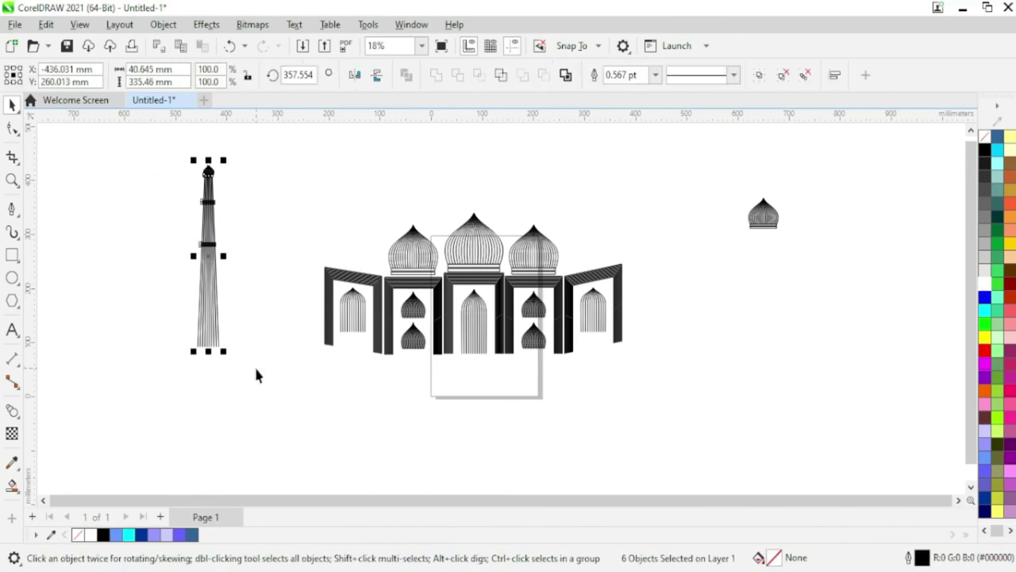
key("ctrl+g")
left_click(304, 403)
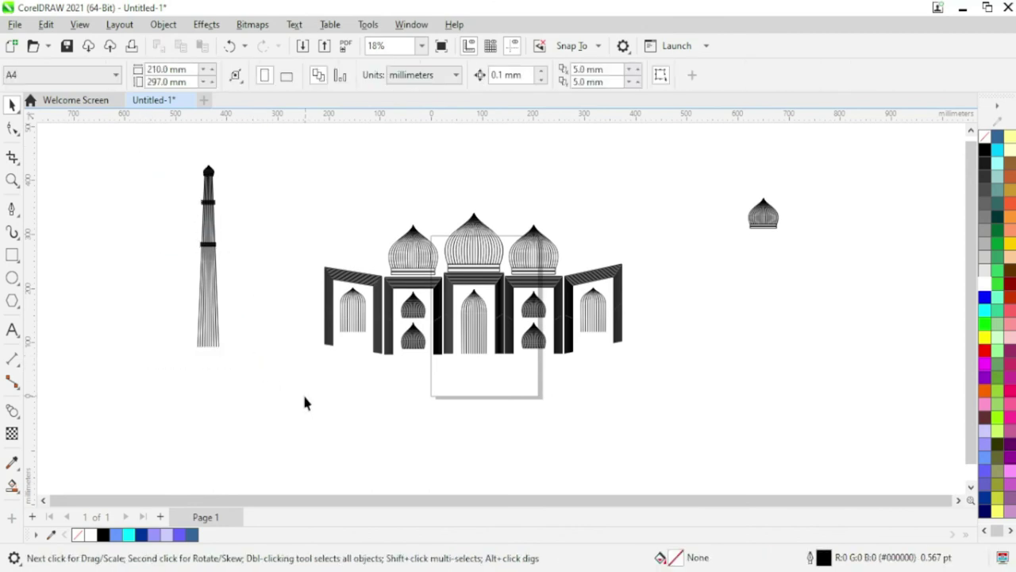
- Move the minaret beside the mosque's left frame and scale it down to about 33 by 270 mm
left_click(220, 288)
left_click_drag(206, 281, 310, 286)
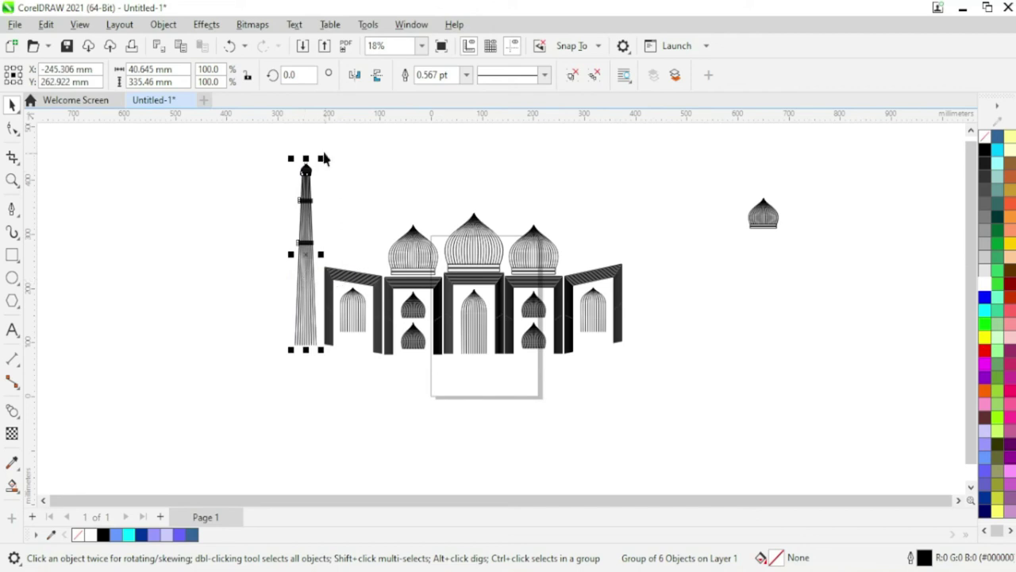
left_click_drag(321, 157, 323, 200)
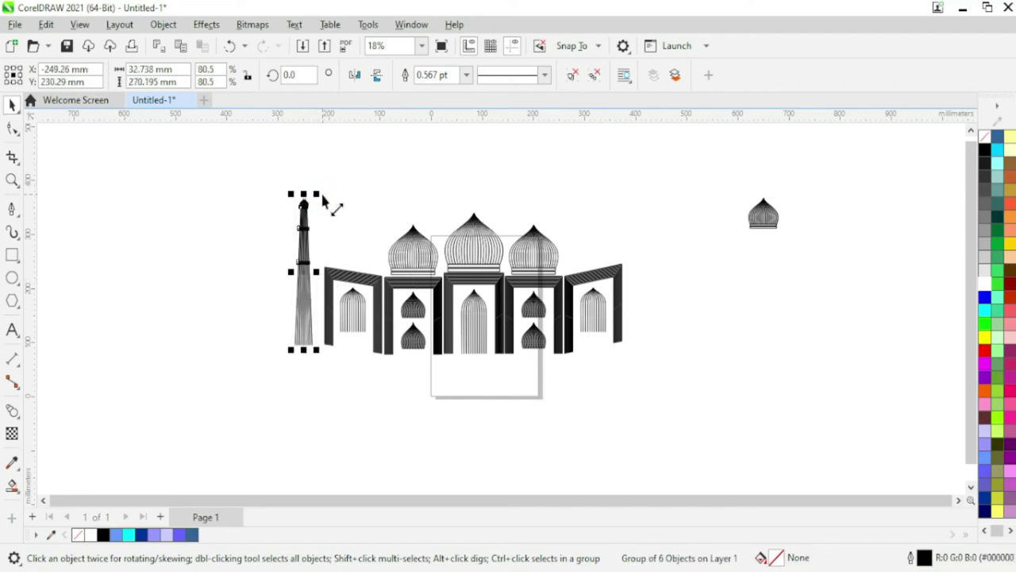
- Add a taller copy of the minaret on the outer side of the small one and group the pair
left_click_drag(302, 260, 274, 262)
left_click_drag(262, 194, 328, 378)
left_click(323, 375)
scroll(323, 376, "down", 1)
key("ctrl+g")
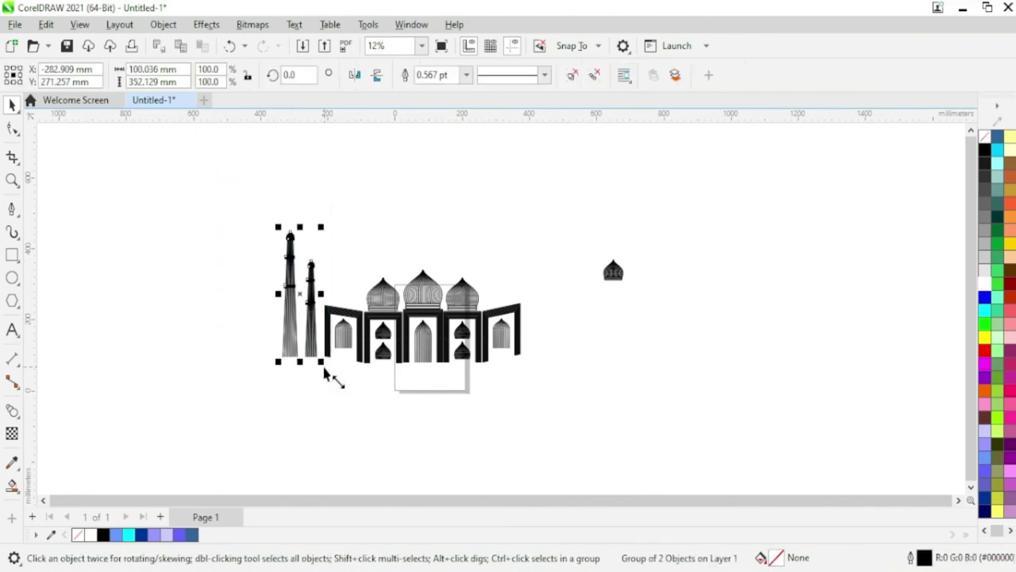
- Place a mirrored copy of the minaret pair beside the mosque's right frame and adjust its spacing to the frame
left_click_drag(290, 292, 533, 295)
left_click(632, 379)
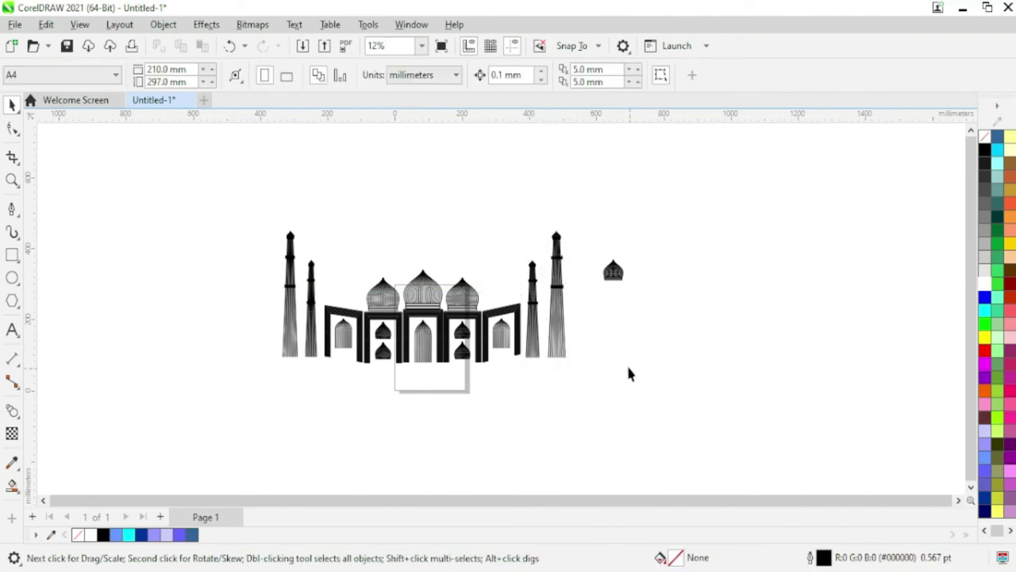
left_click(554, 332)
left_click_drag(573, 295, 580, 358)
left_click(558, 393)
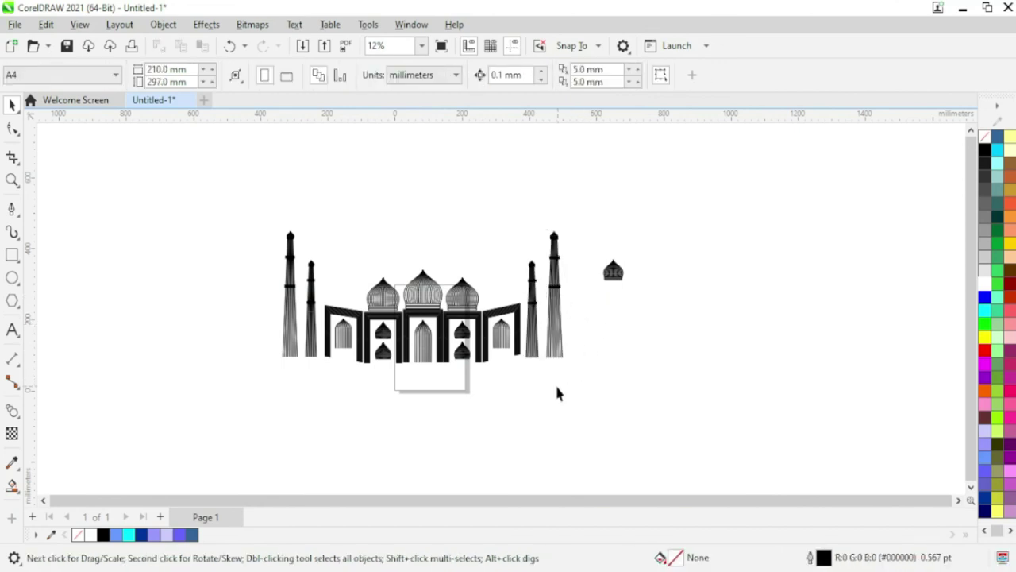
- Align both minaret pairs with the bottom of the mosque and delete the spare dome
left_click(290, 349)
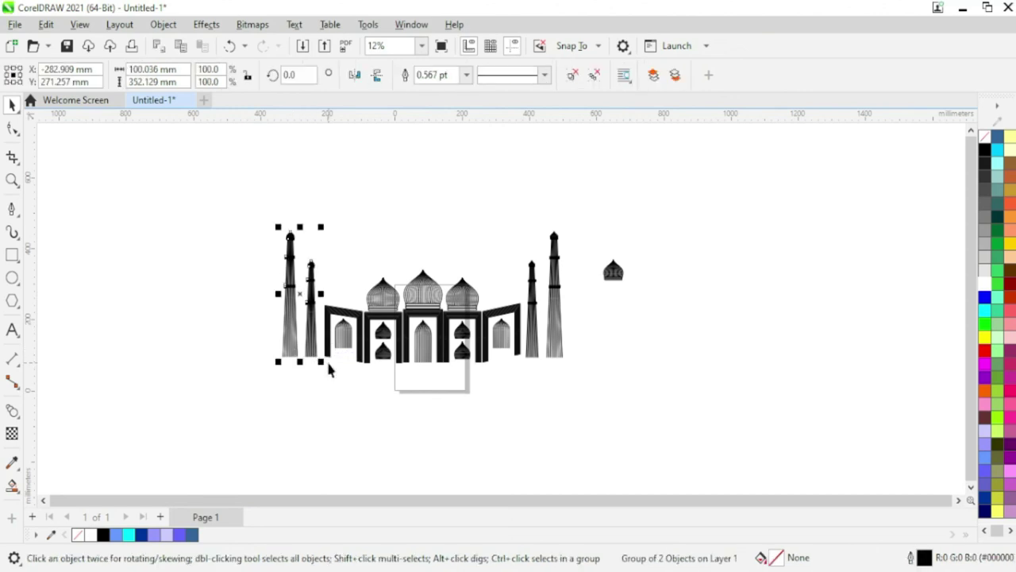
left_click(561, 357, "shift")
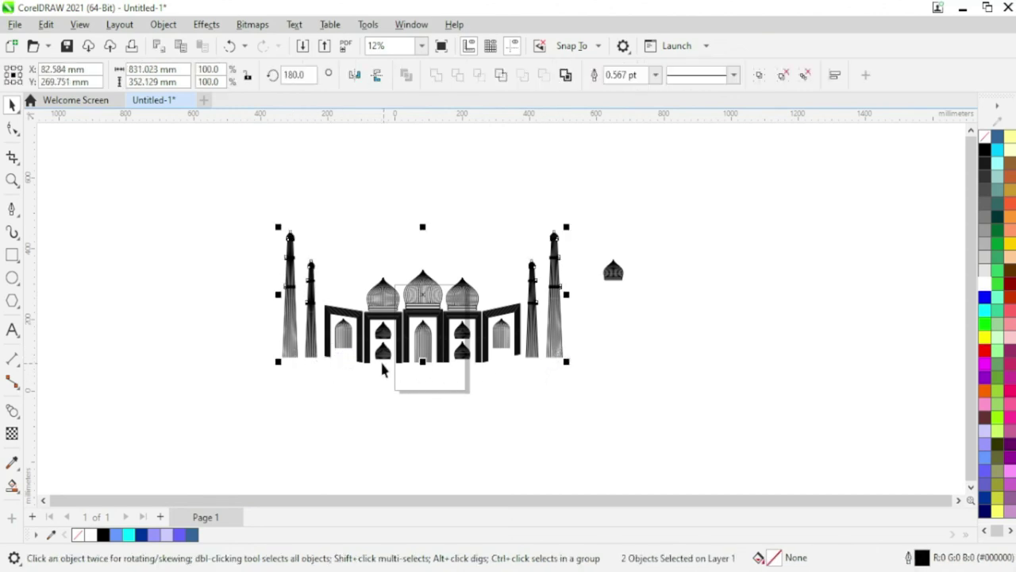
left_click(330, 355, "shift")
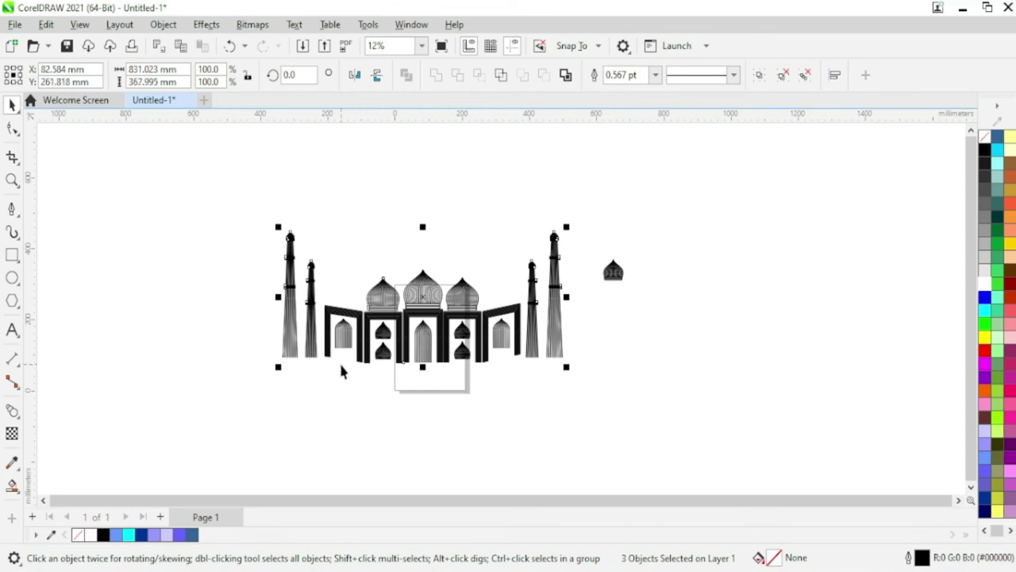
key("b")
left_click(500, 433)
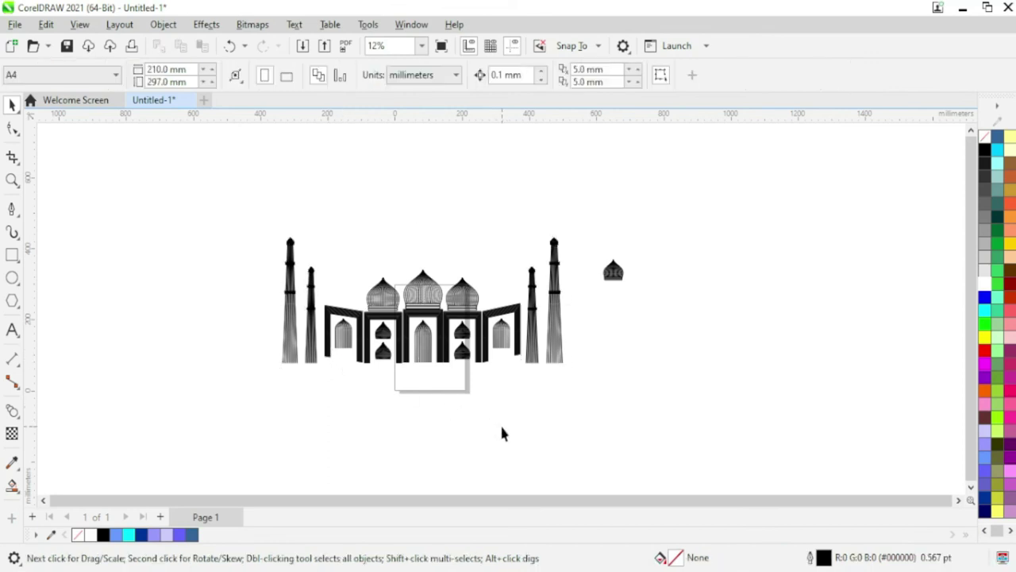
left_click_drag(675, 204, 583, 290)
key("Delete")
- Draw a straight horizontal baseline about 831 mm long under the mosque, spanning from the left outer minaret to the right one
left_click(12, 208)
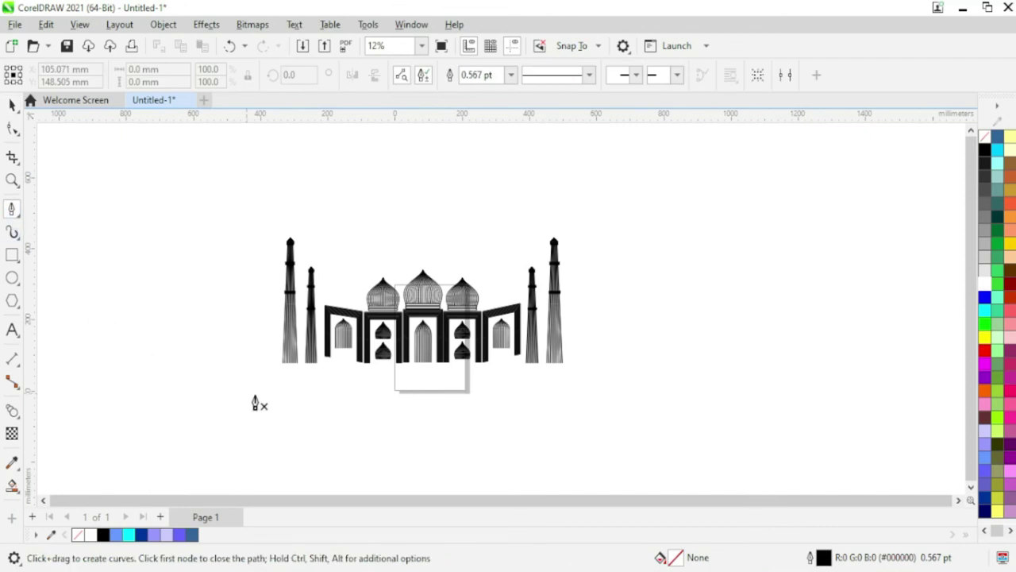
scroll(281, 372, "up", 2)
left_click(282, 362)
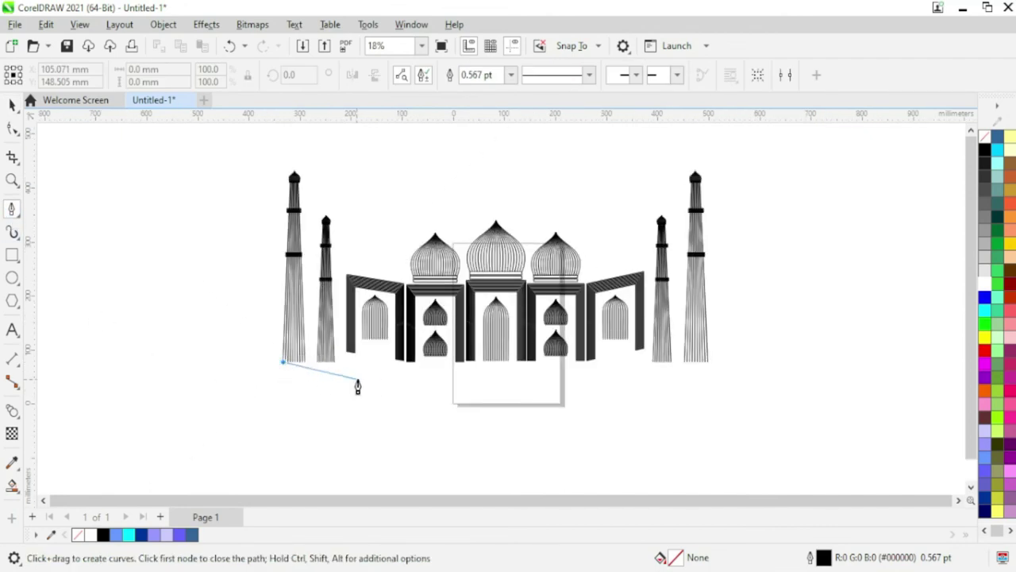
double_click(709, 365)
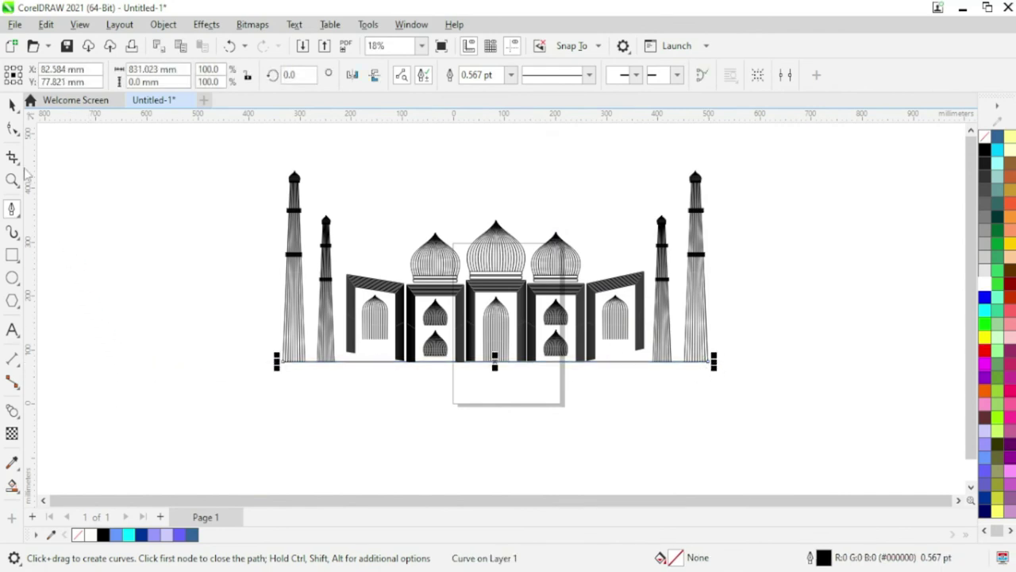
- Copy the baseline about 10.7 mm down and slightly left, and repeat the copy to form a platform of eleven lines
left_click(11, 104)
scroll(506, 379, "up", 1)
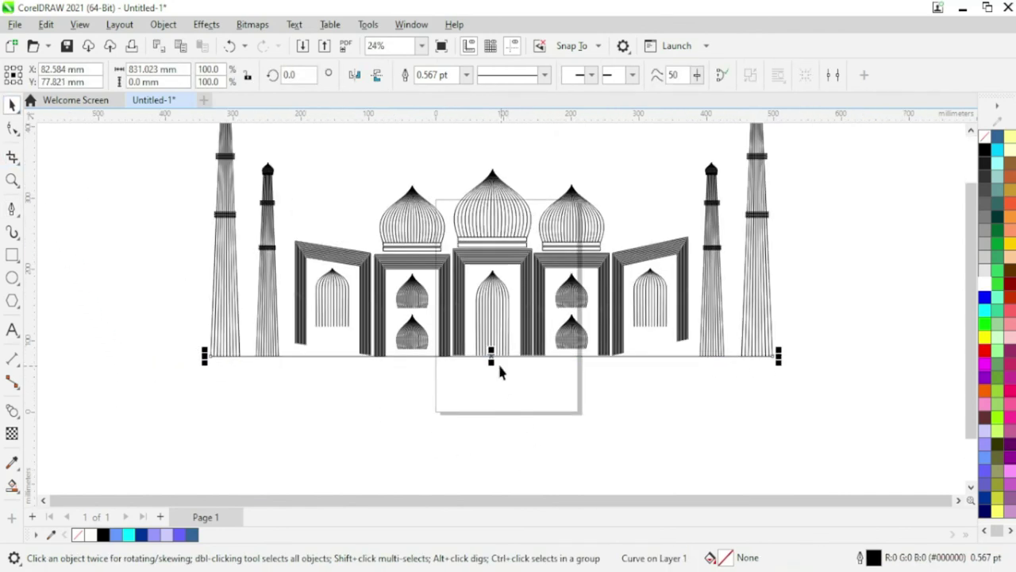
left_click_drag(493, 358, 490, 371)
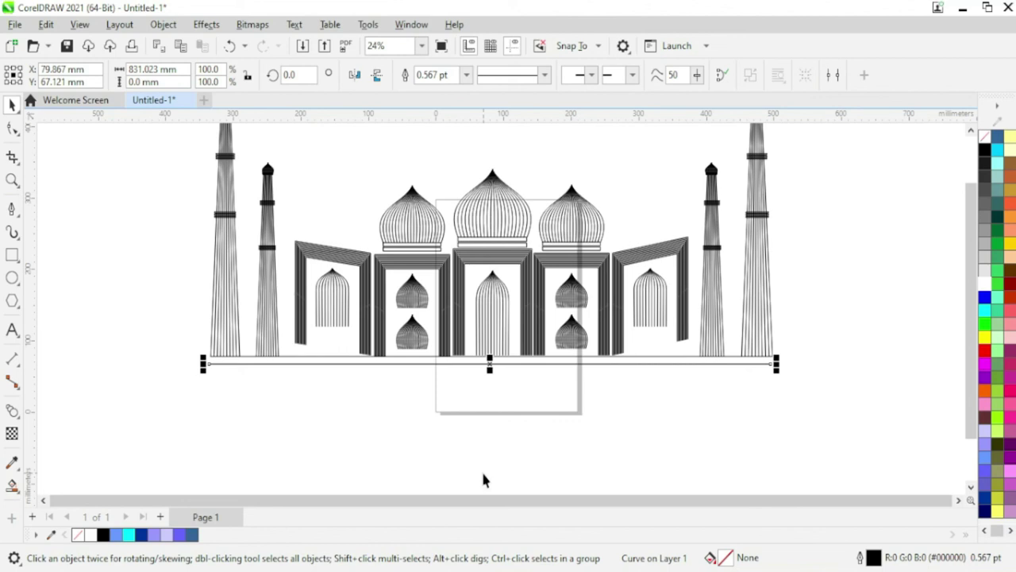
key("ctrl+r")
key("ctrl+r")
key("ctrl+r")
key("ctrl+r")
key("ctrl+r")
key("ctrl+r")
key("ctrl+r")
key("ctrl+r")
key("ctrl+r")
key("ctrl+r")
key("ctrl+r")
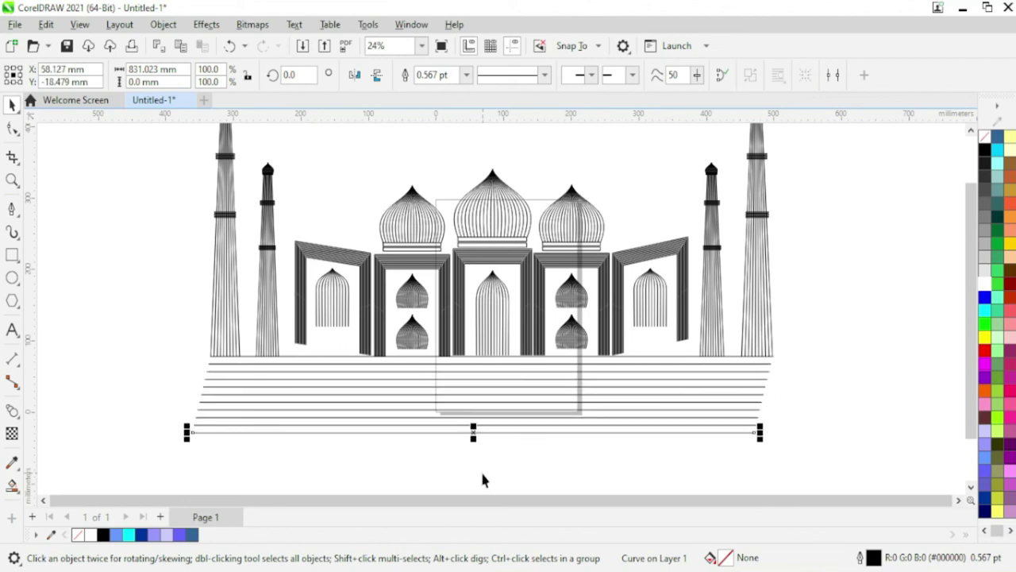
scroll(482, 479, "down", 2)
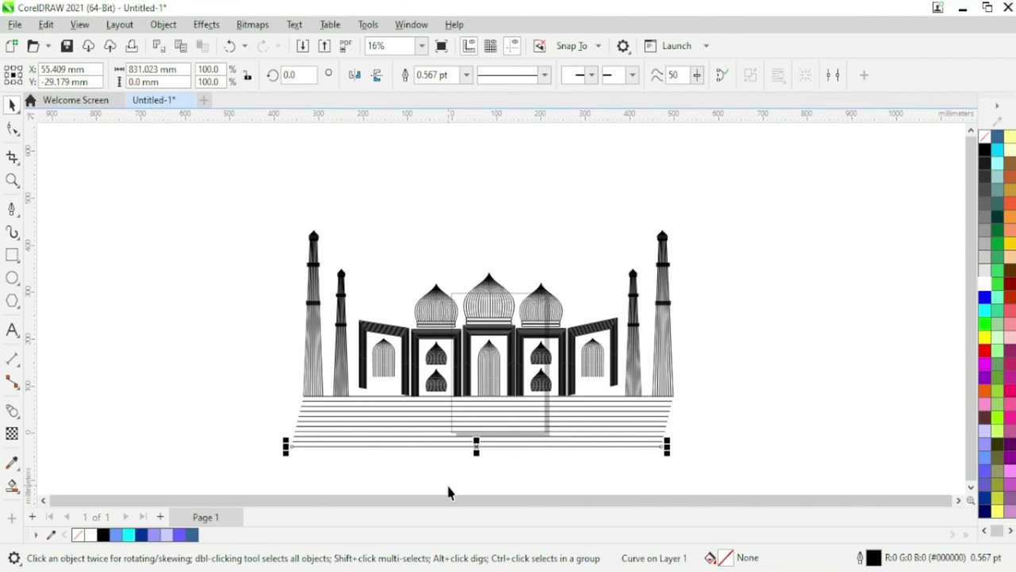
- Group the mosque, minarets and platform lines into one object and preview the drawing full screen
mouse_move(190, 180)
left_mouse_down()
mouse_move(701, 476)
mouse_move(746, 492)
left_mouse_up()
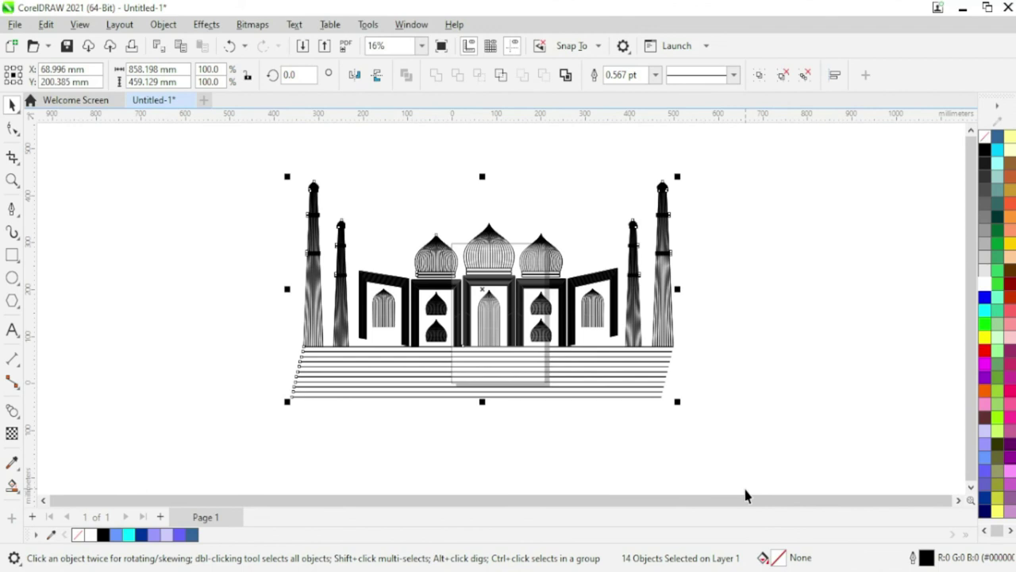
key("ctrl+g")
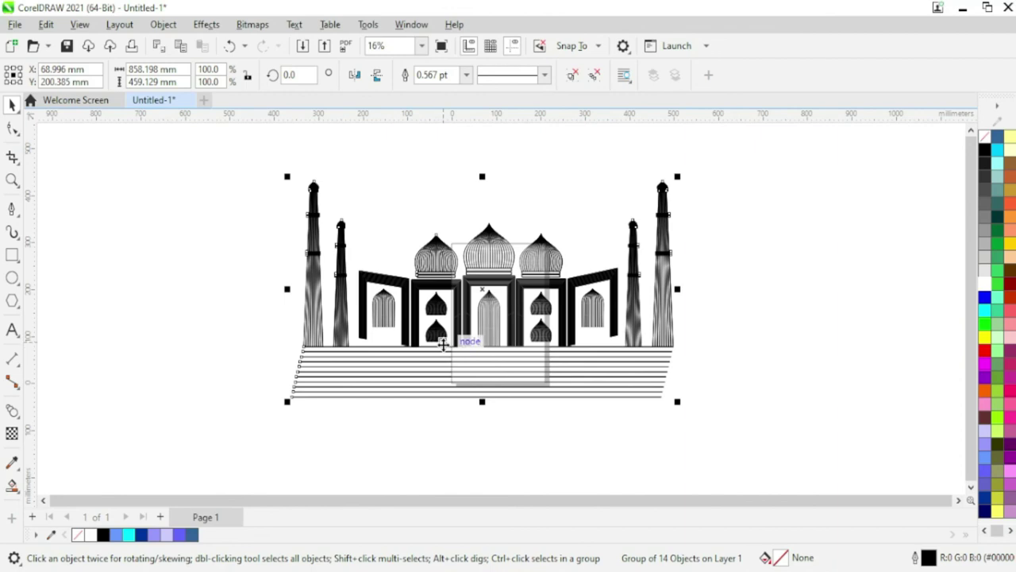
key("F9")
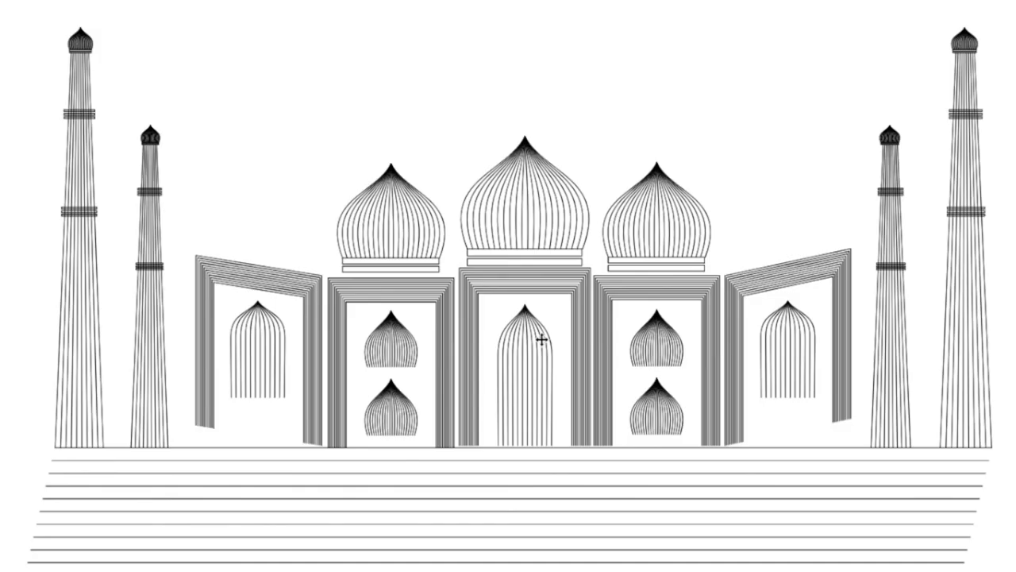
key("F9")
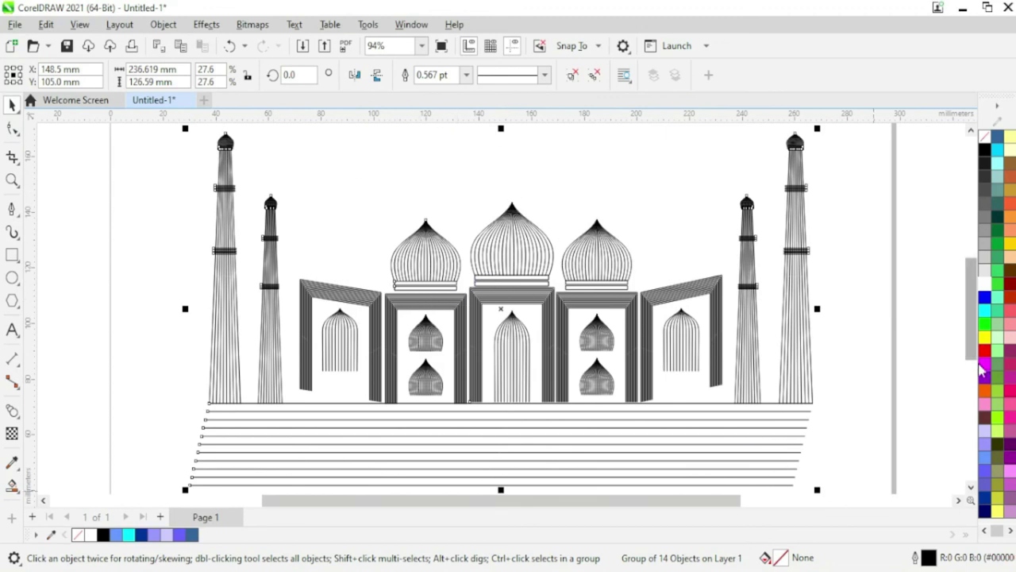
- Set the outline colour of the grouped mosque to blue and preview the result full screen
right_click(985, 299)
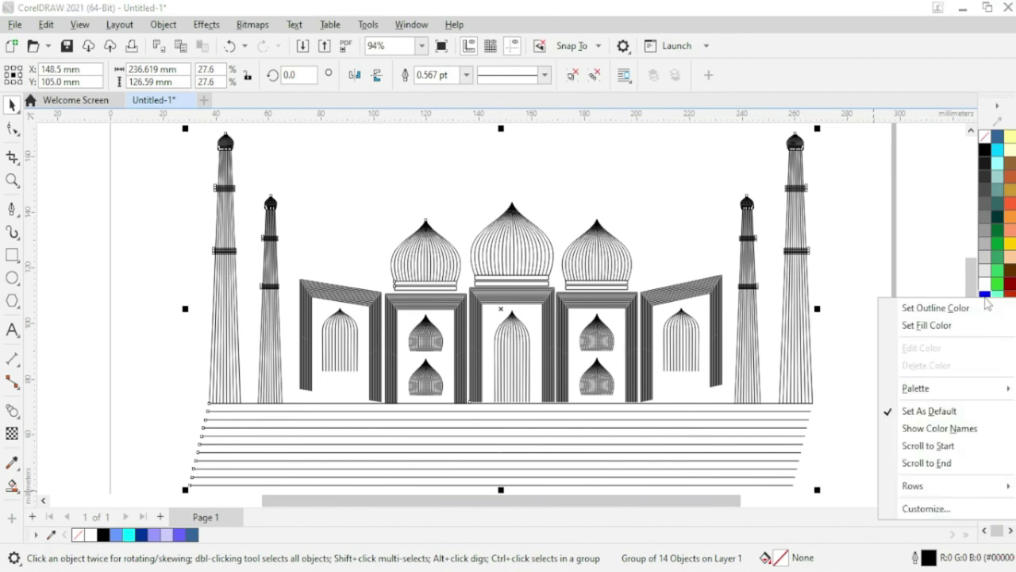
left_click(945, 308)
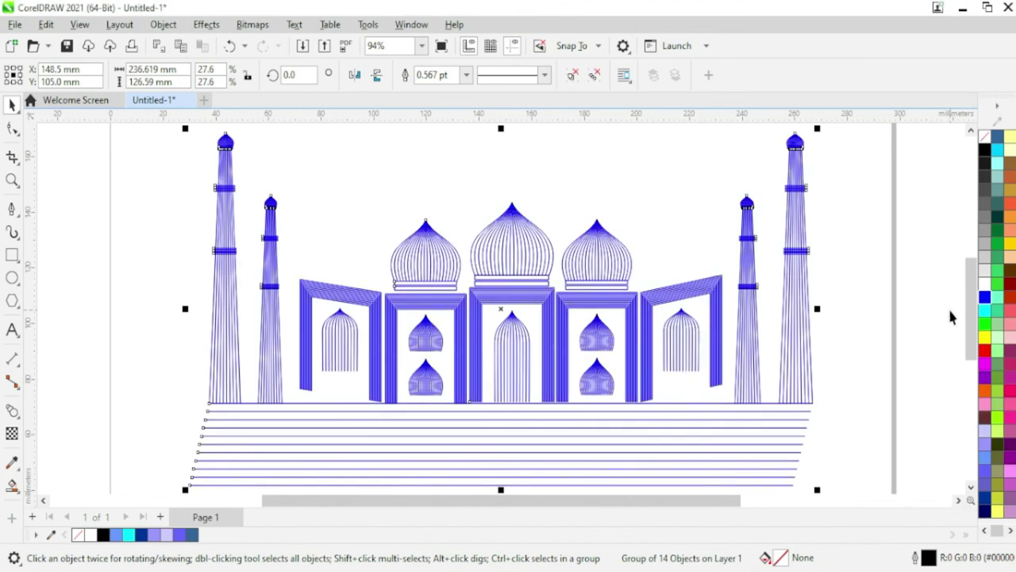
left_click(897, 335)
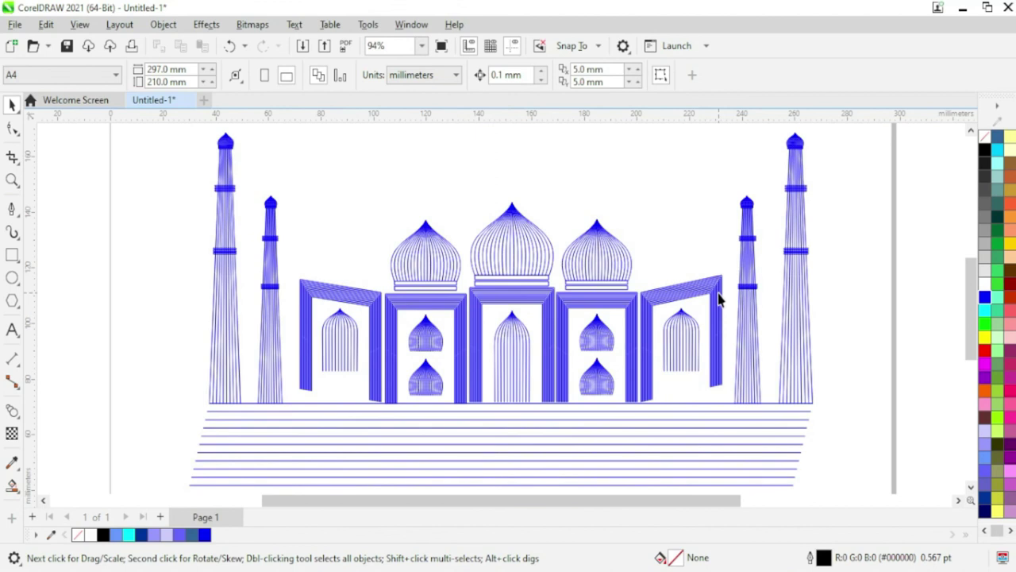
key("F9")
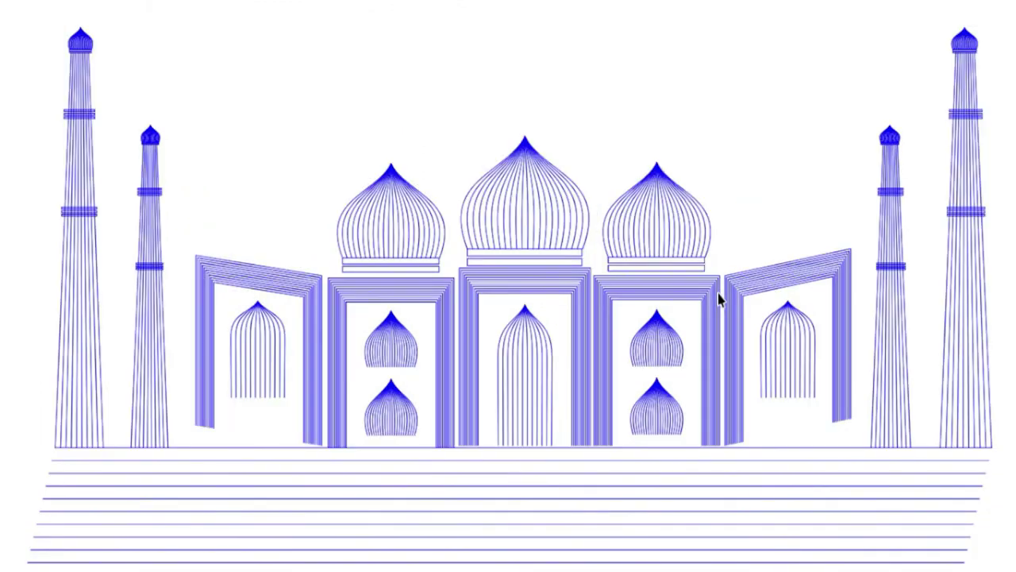